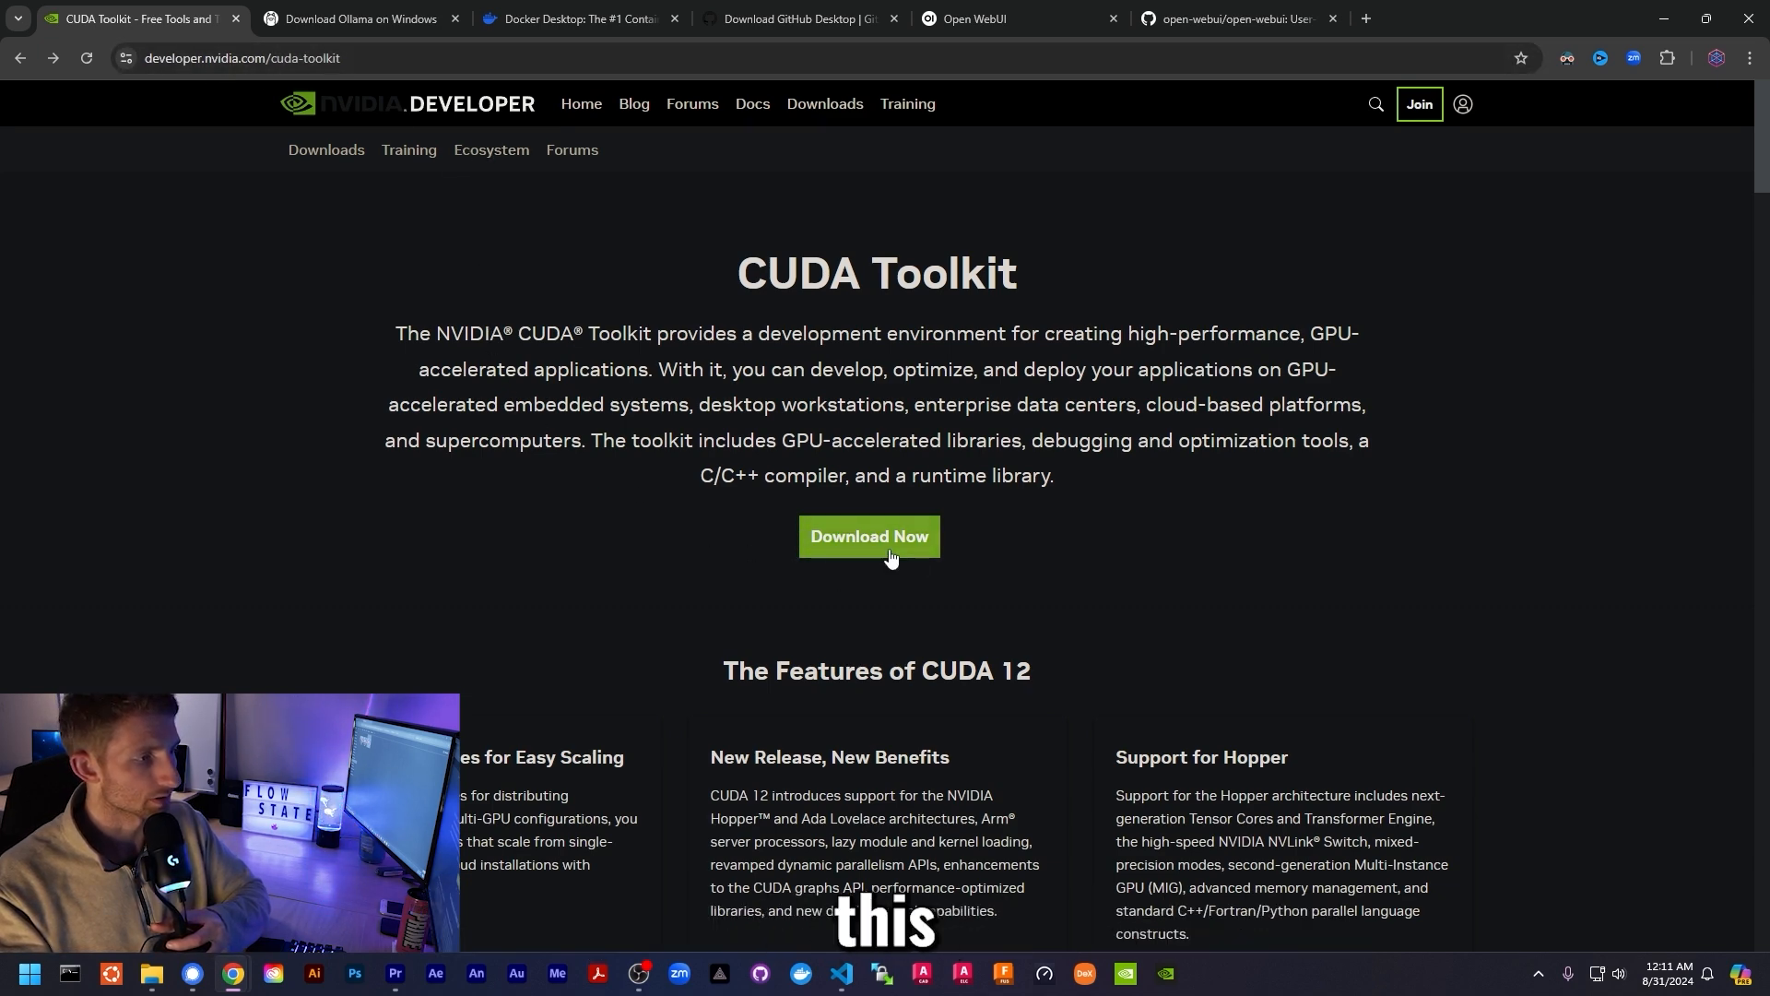
- Select the Windows 11 x86_64 exe (network) CUDA Toolkit 12.6 Update 1 installer, showing the 29.9 MB download
click(830, 550)
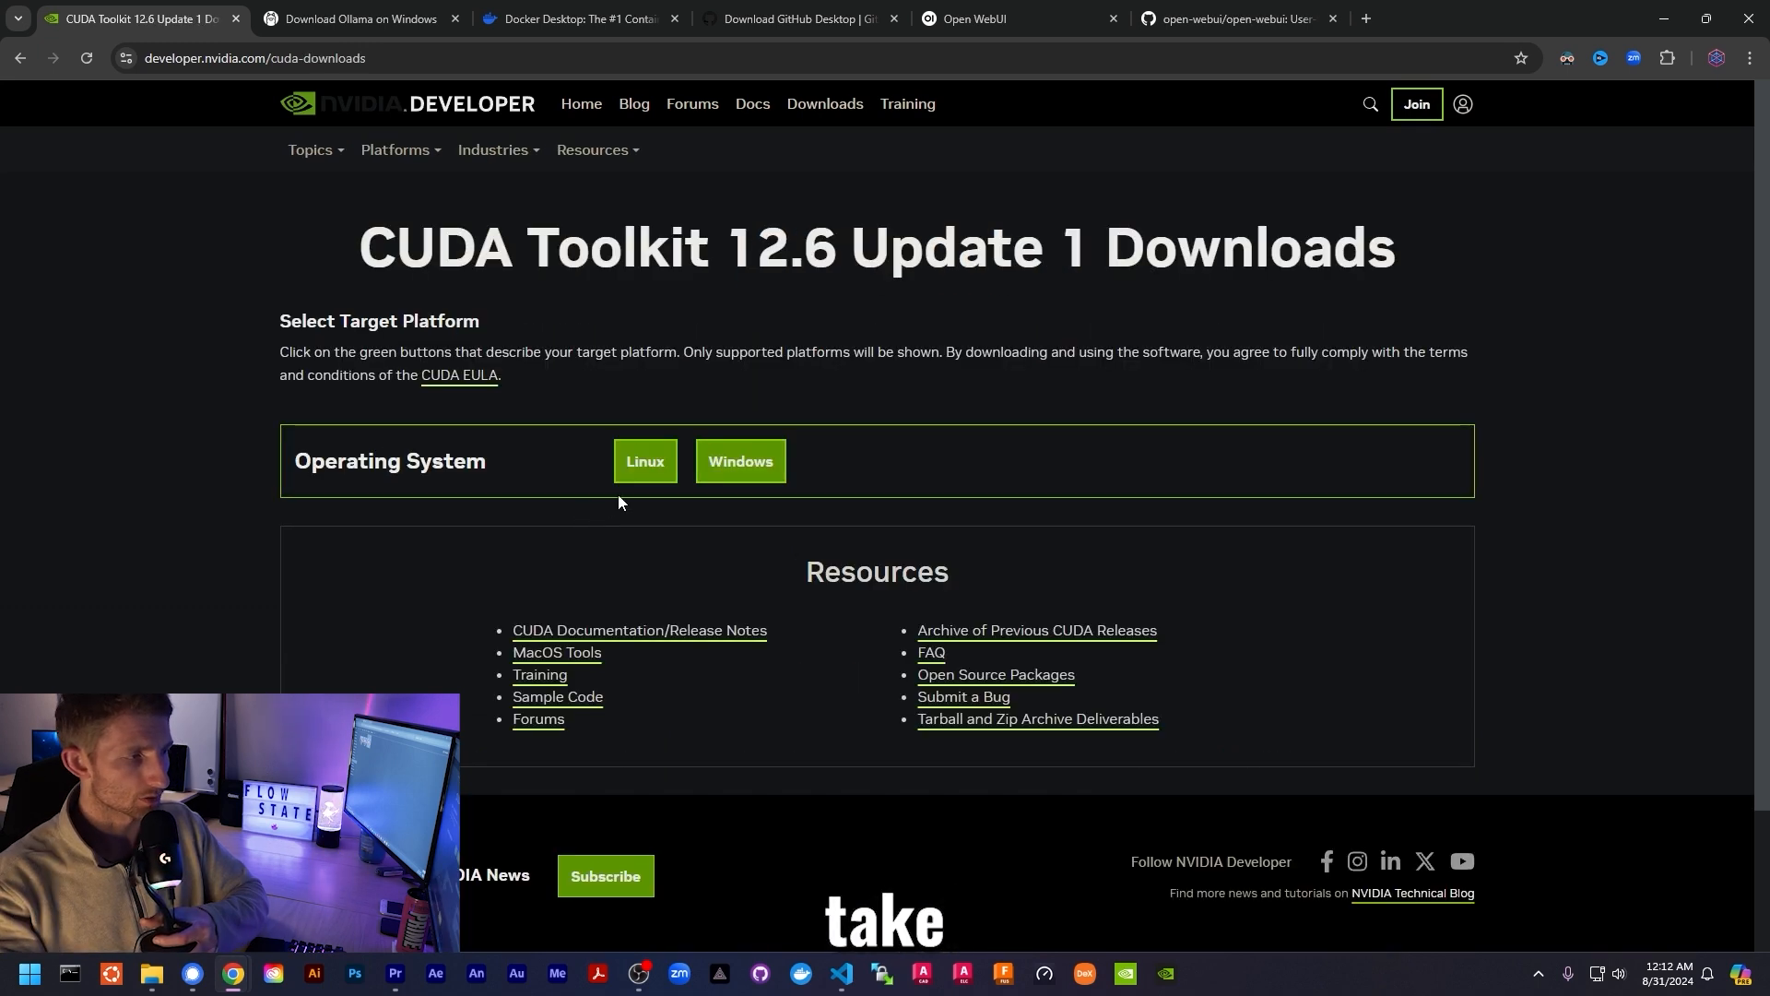
click(718, 460)
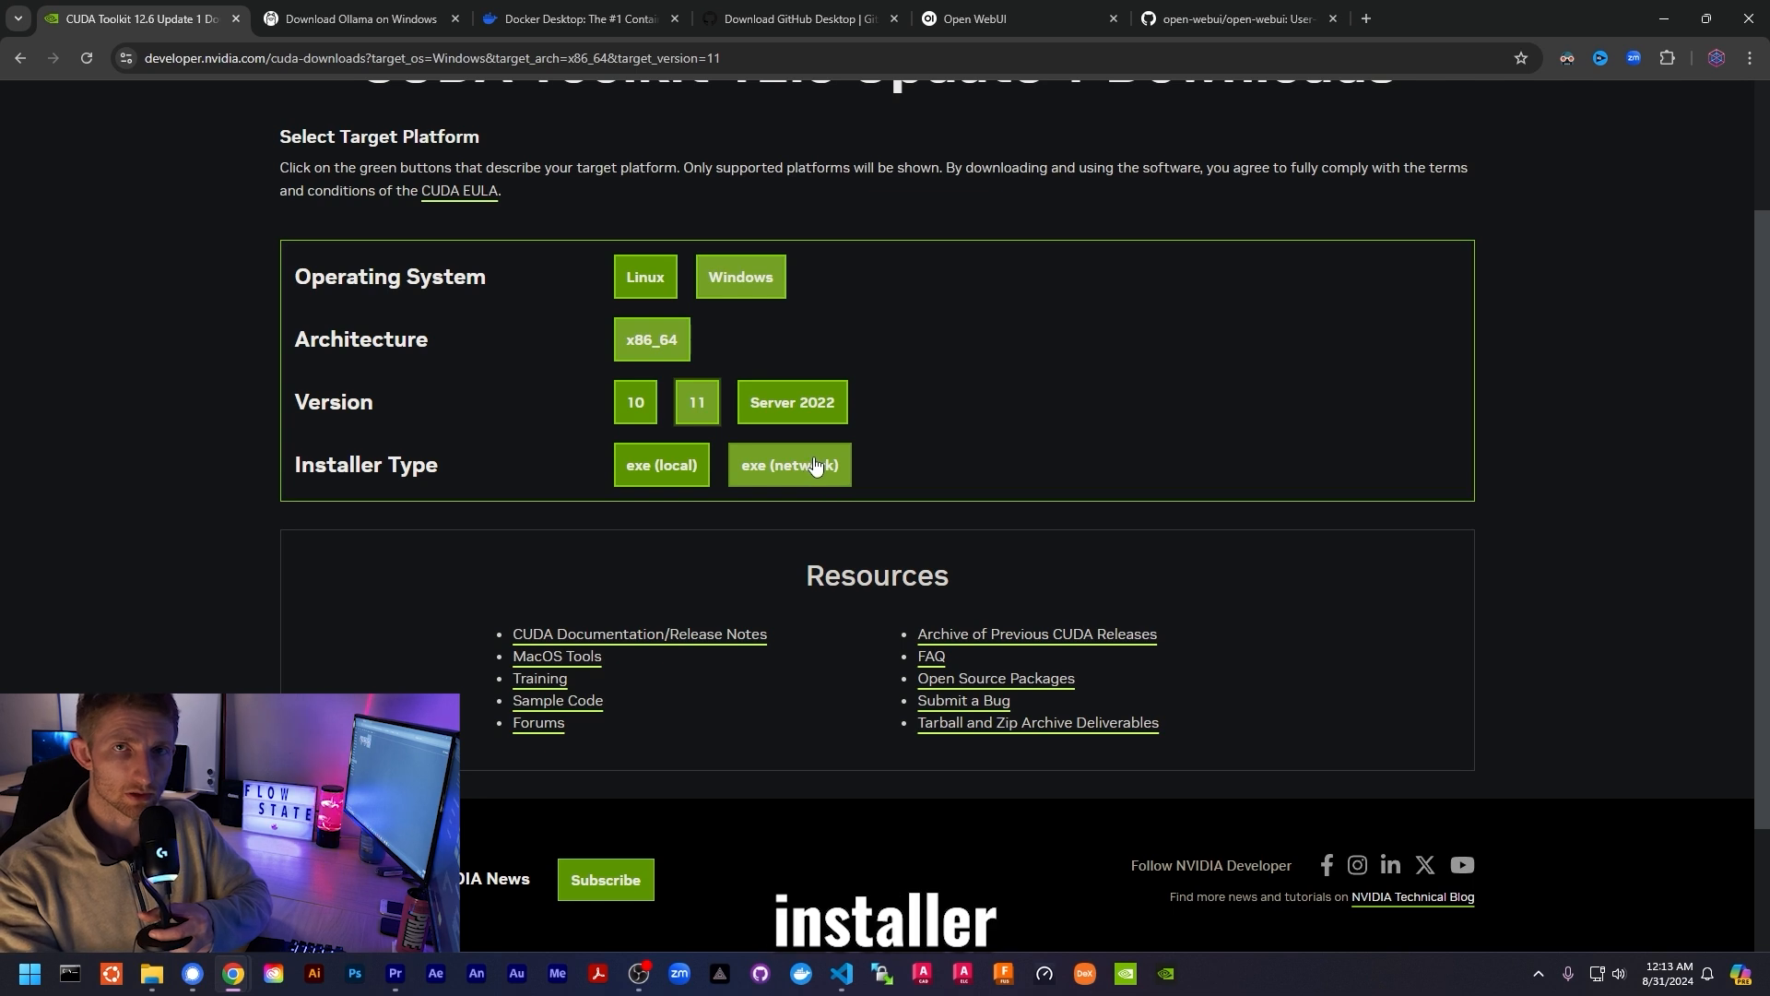
mouse_move(813, 468)
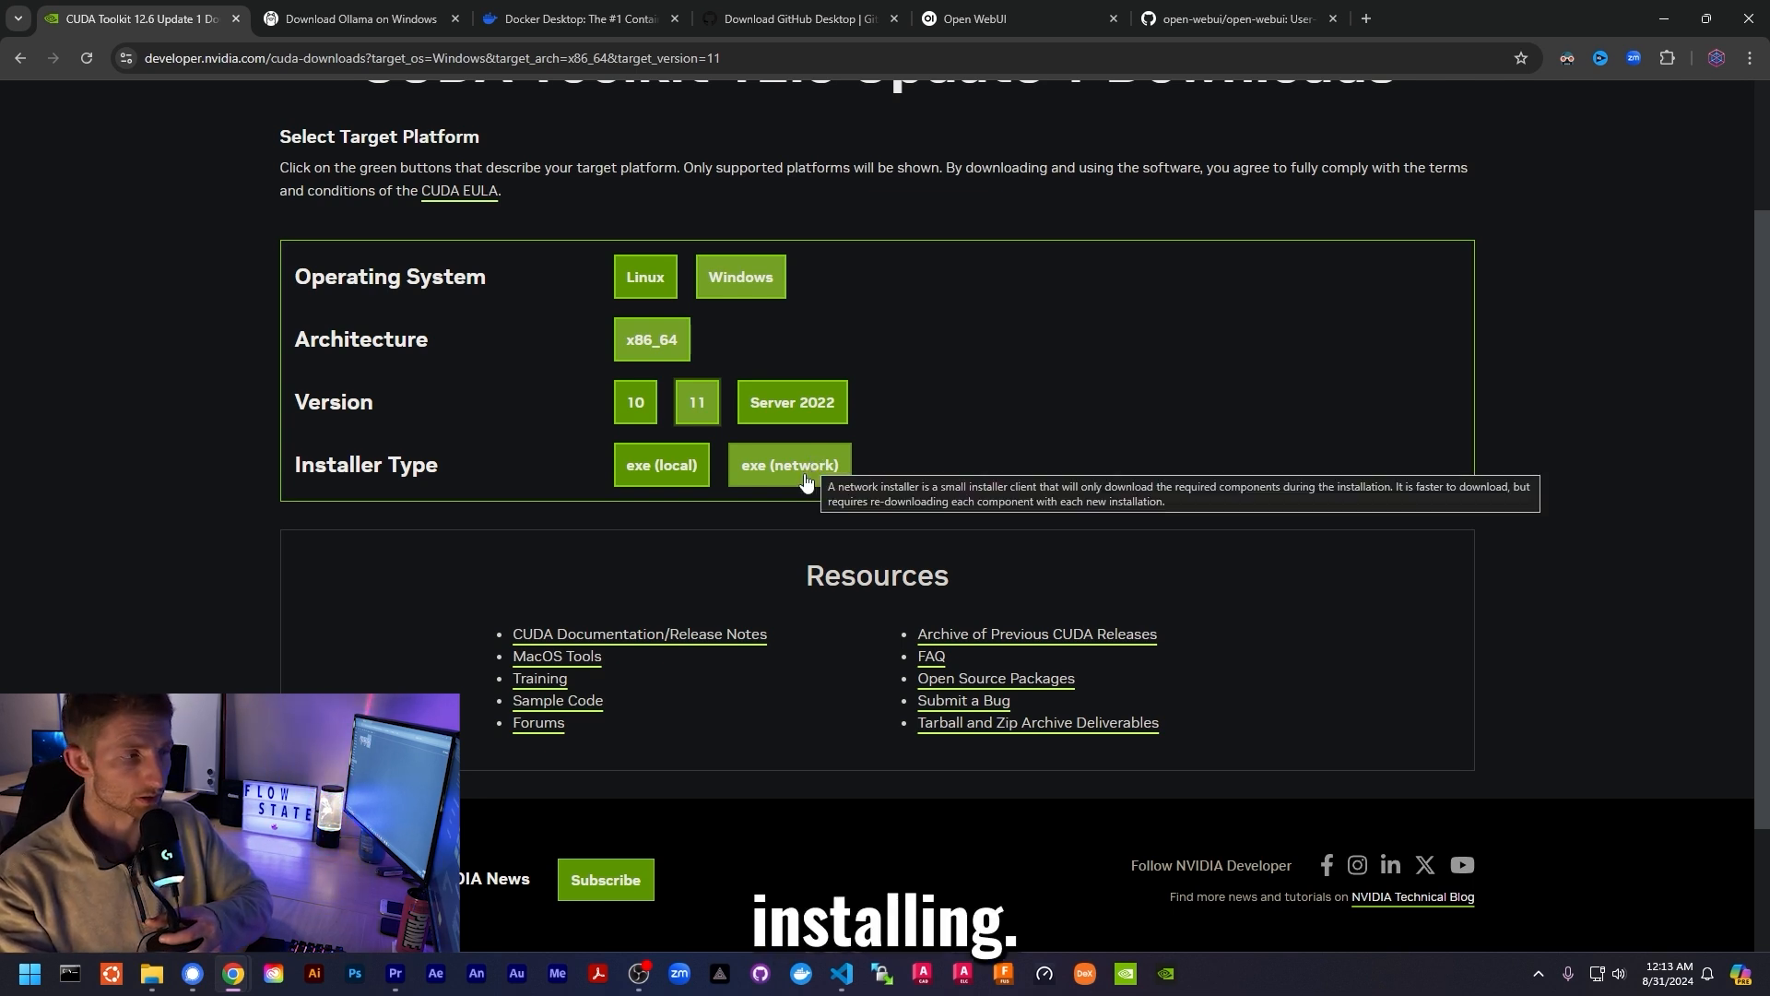
click(813, 469)
drag(353, 576, 612, 581)
click(396, 586)
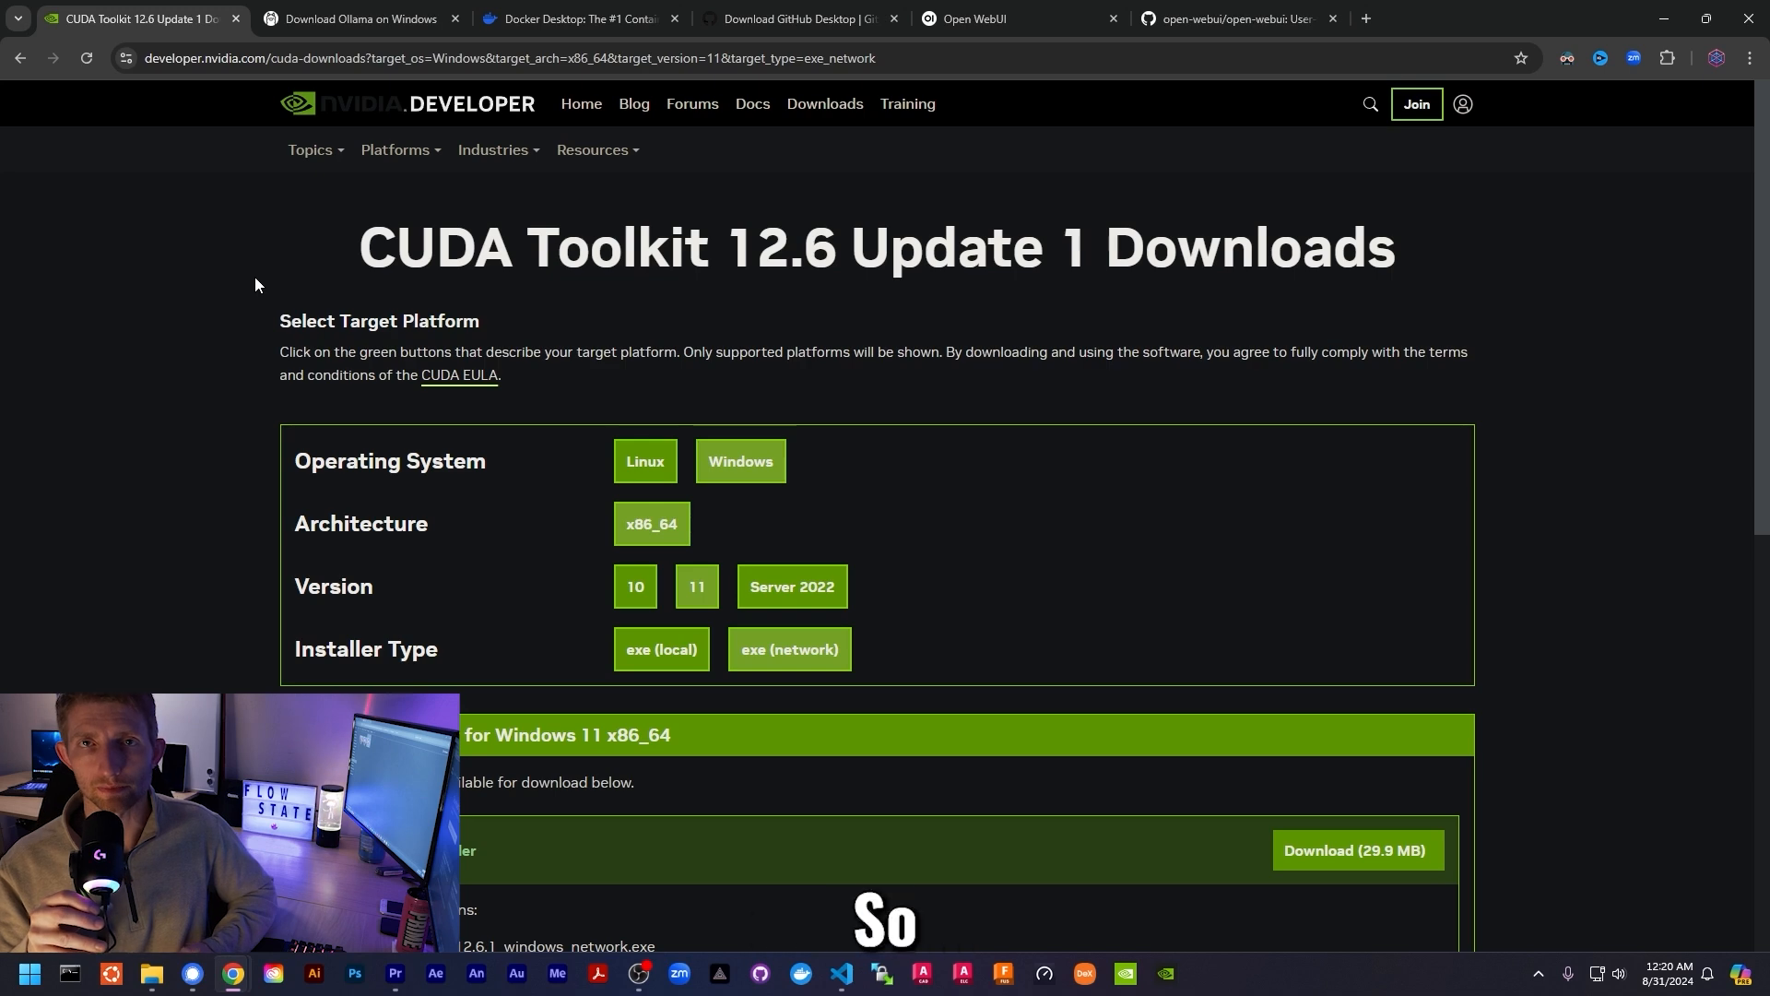
- View the Download Ollama on Windows page, then move to the Docker Desktop page
click(358, 23)
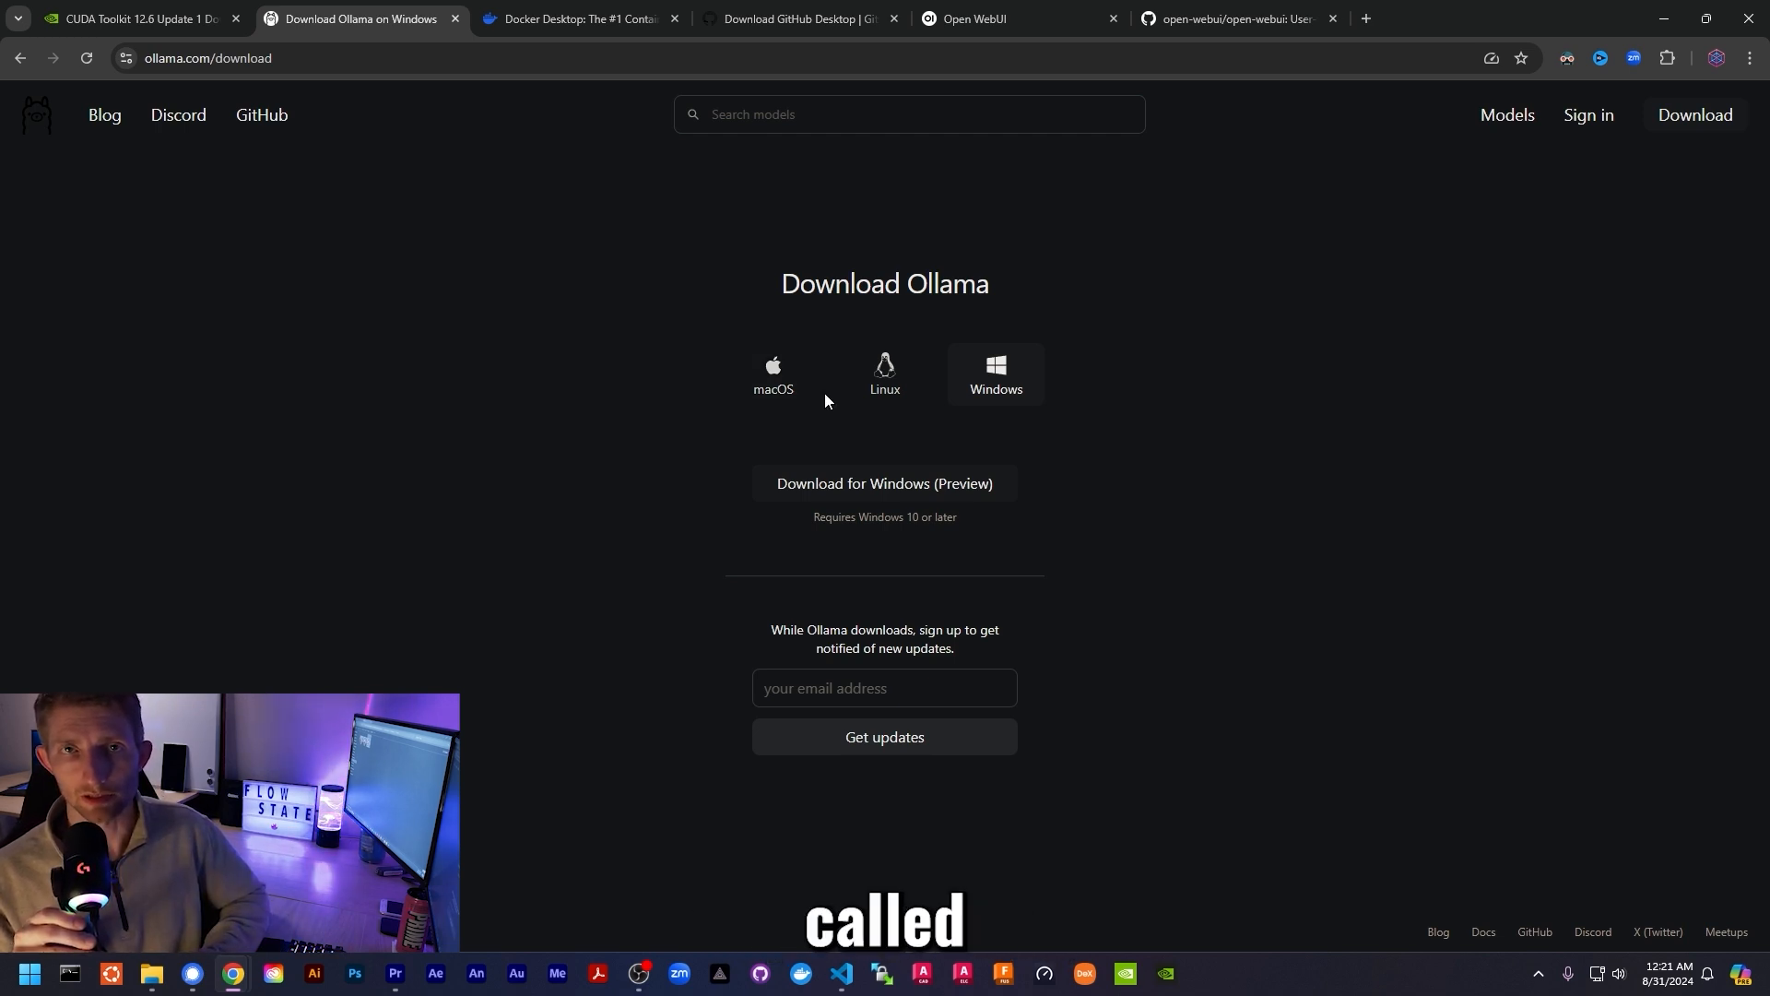
key(ctrl+Tab)
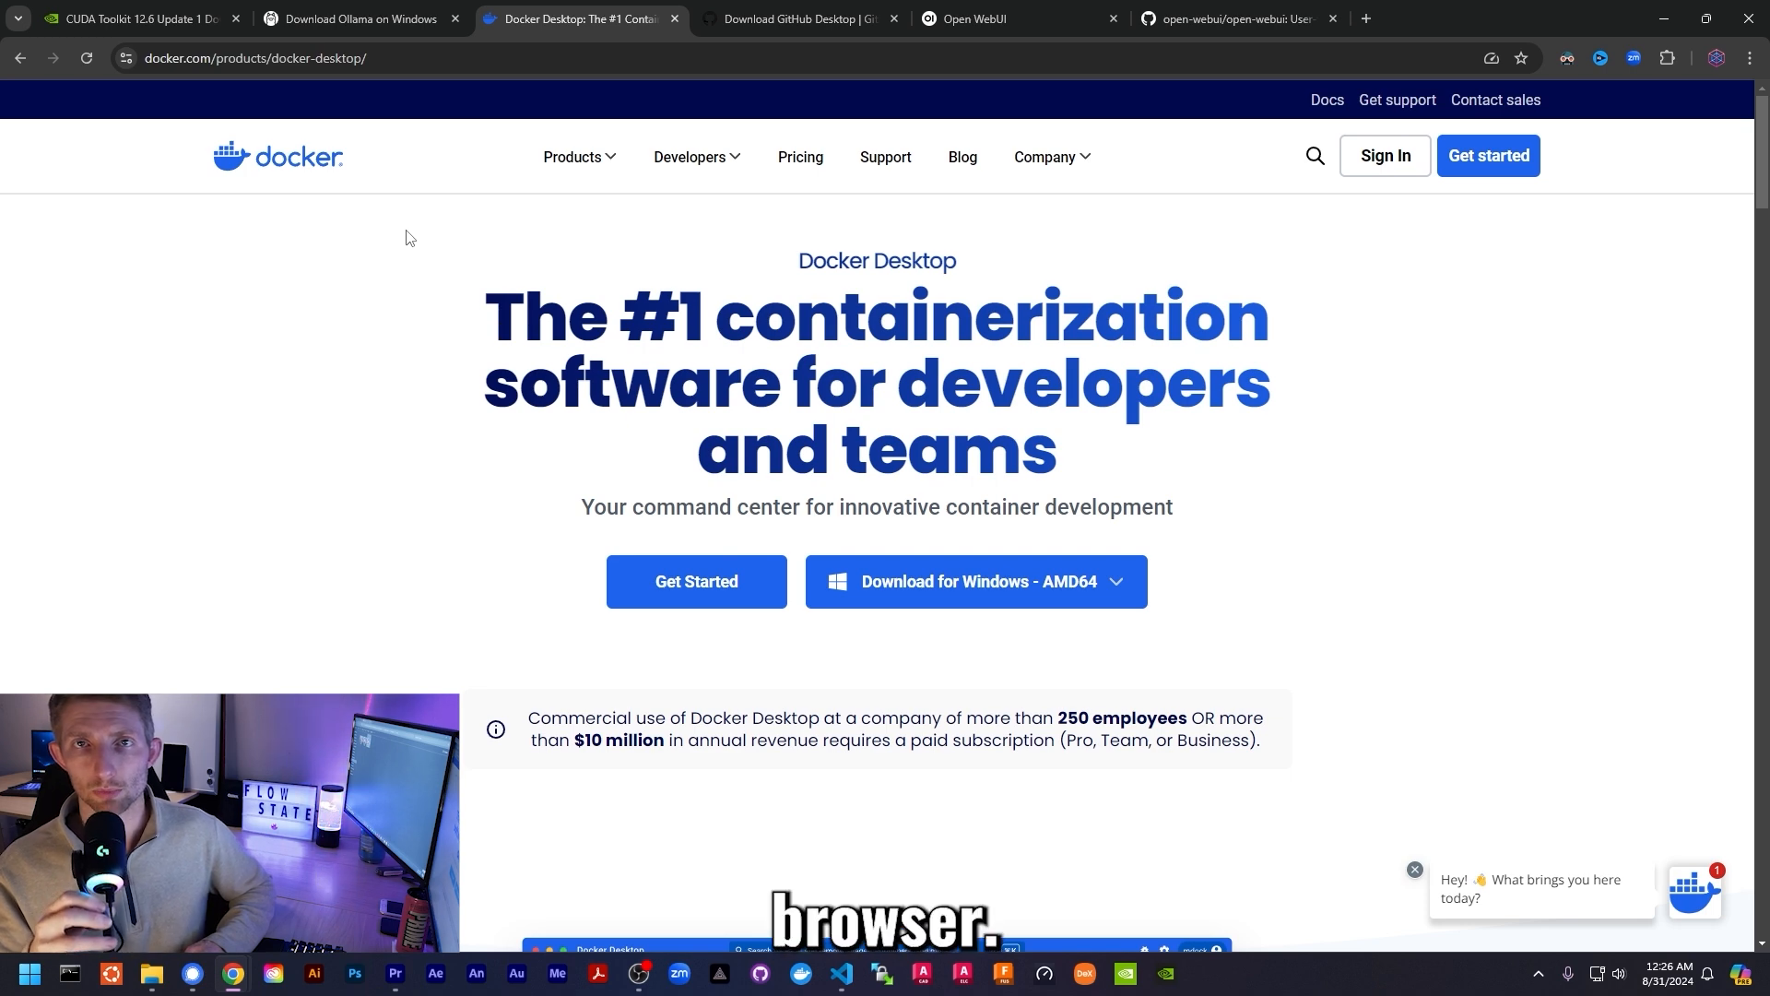
- Expand the Download for Windows - AMD64 dropdown to view other Docker Desktop platforms
click(961, 592)
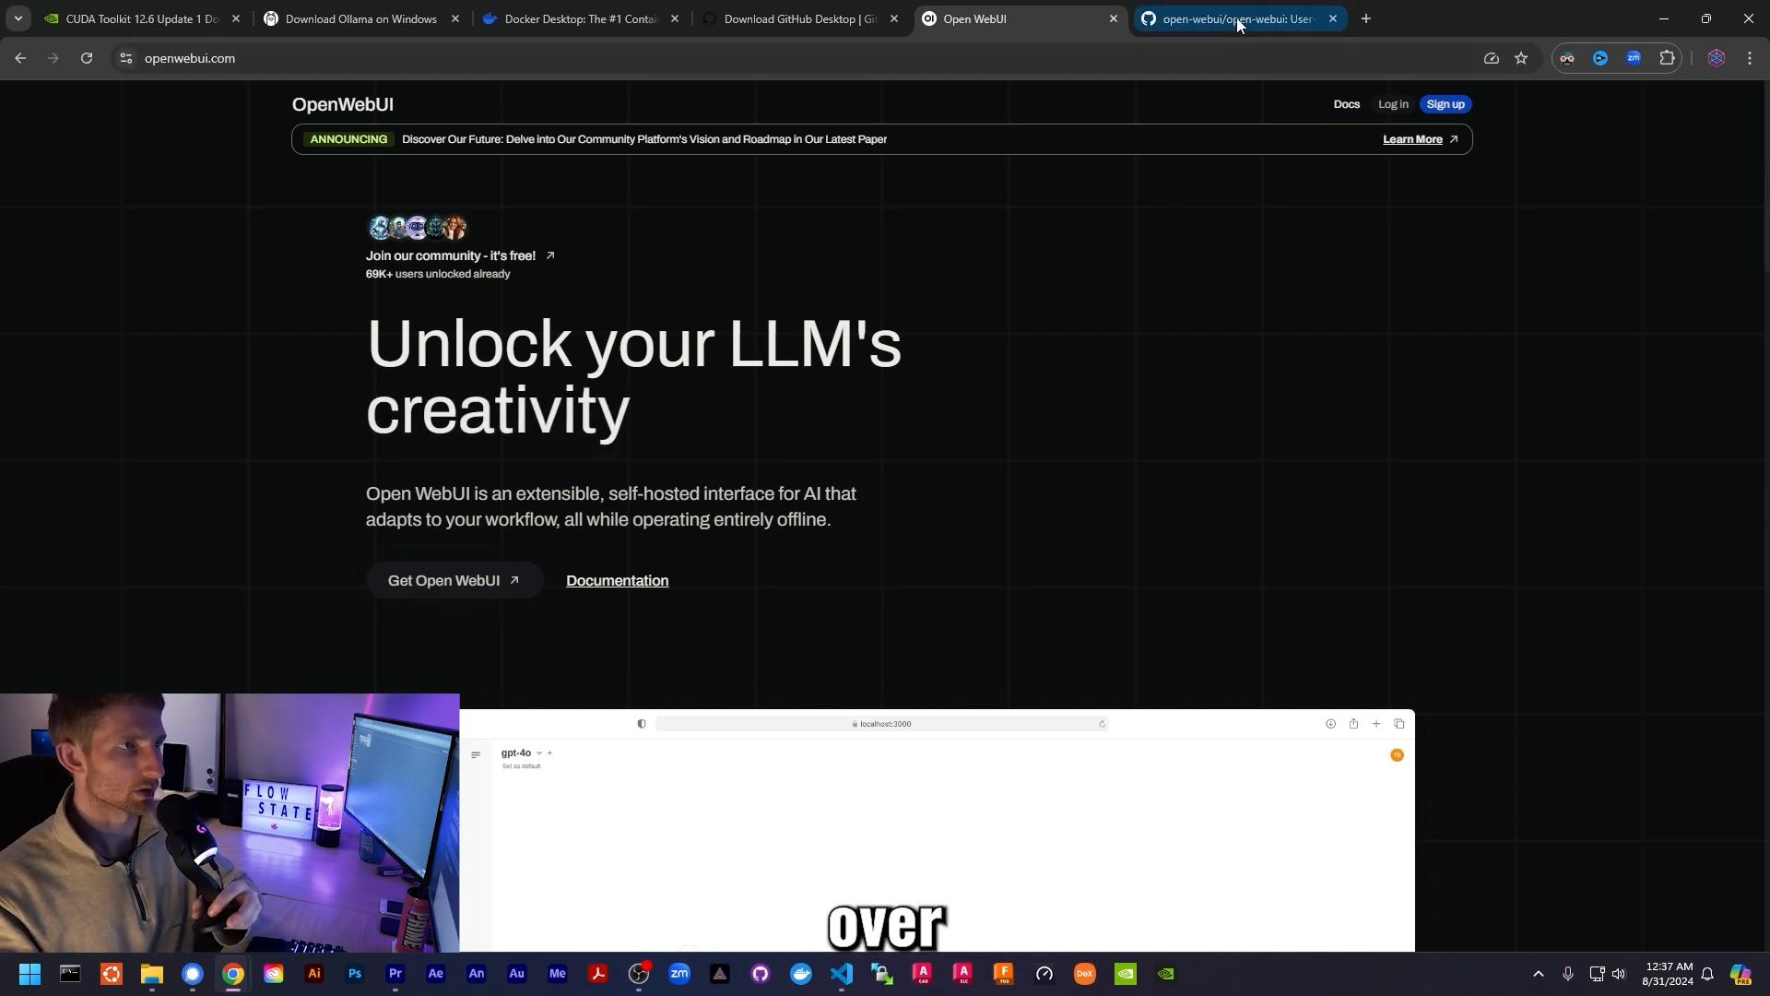
click(1236, 18)
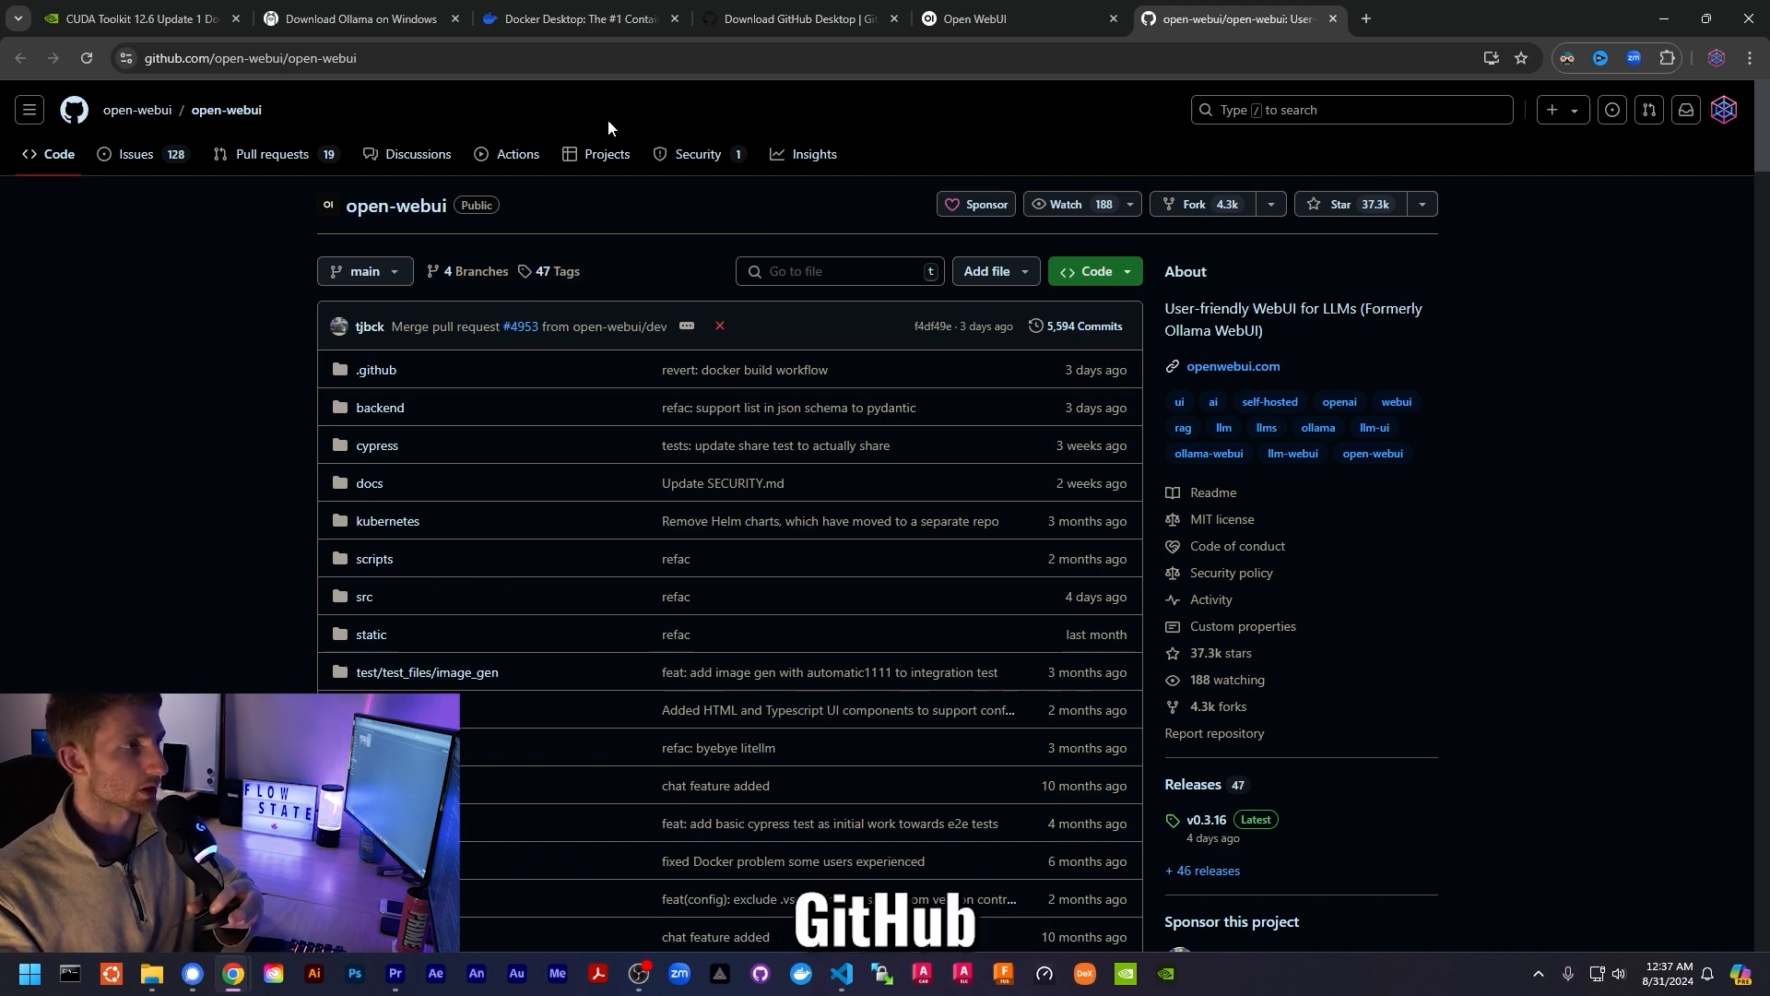
click(798, 19)
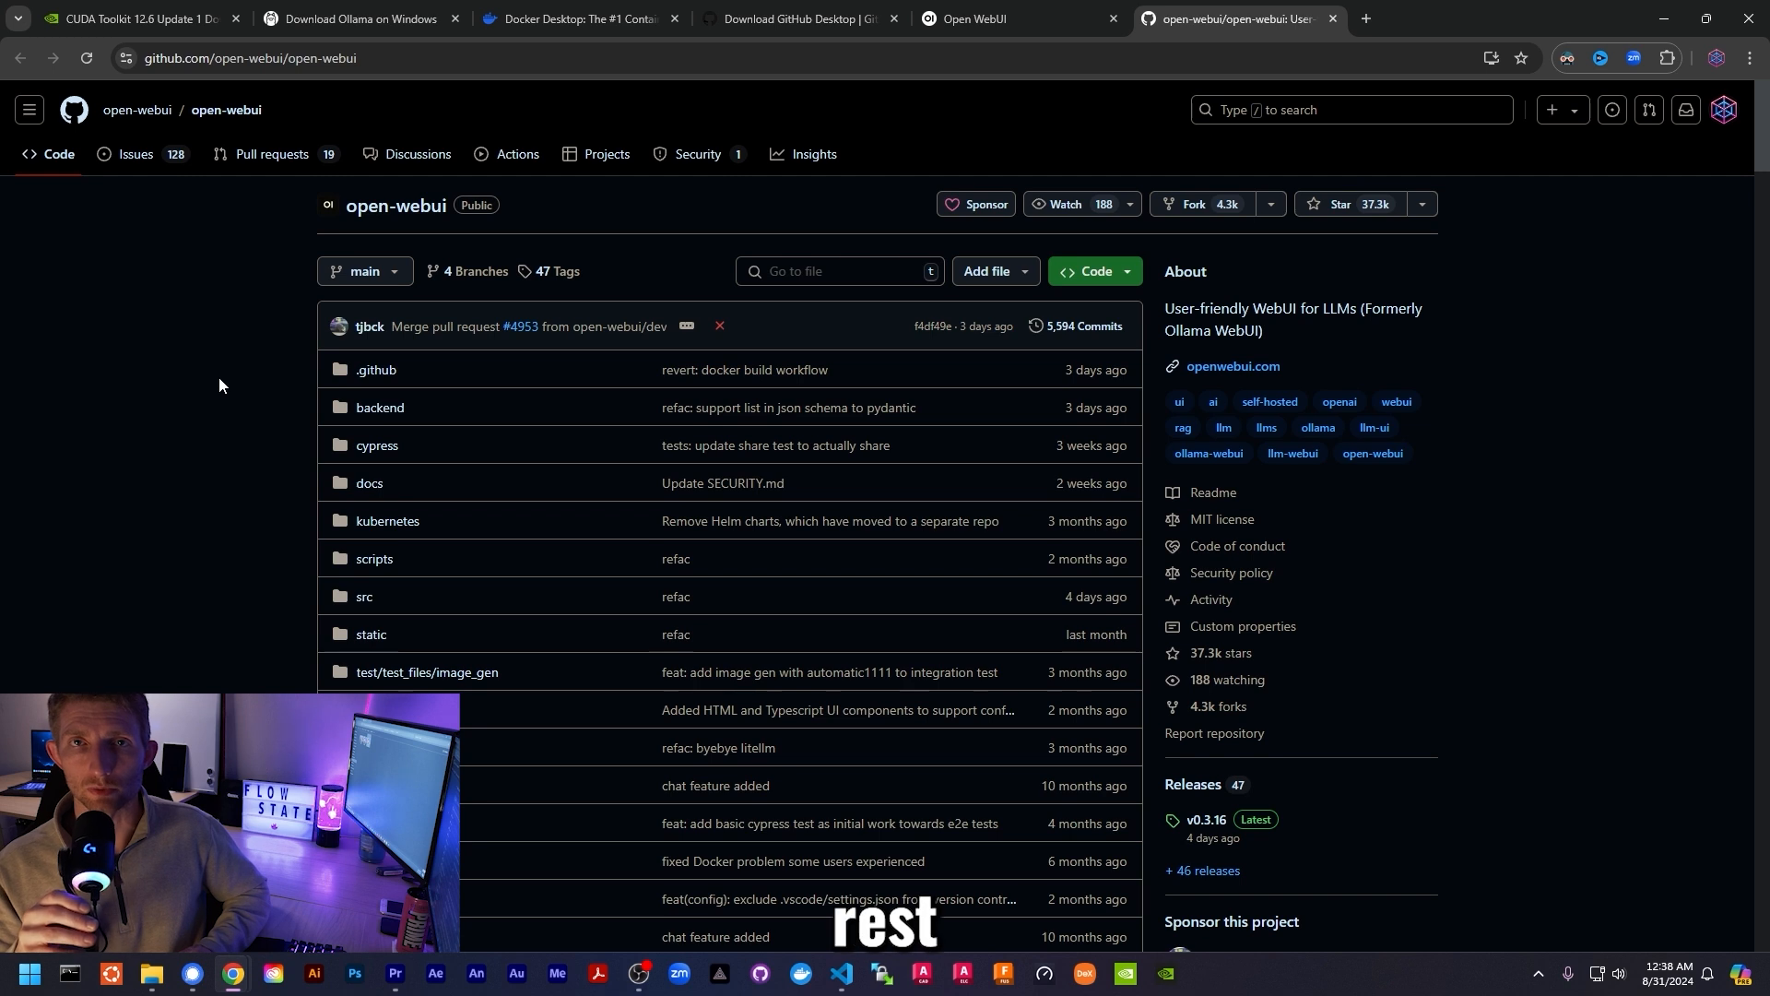
click(1110, 281)
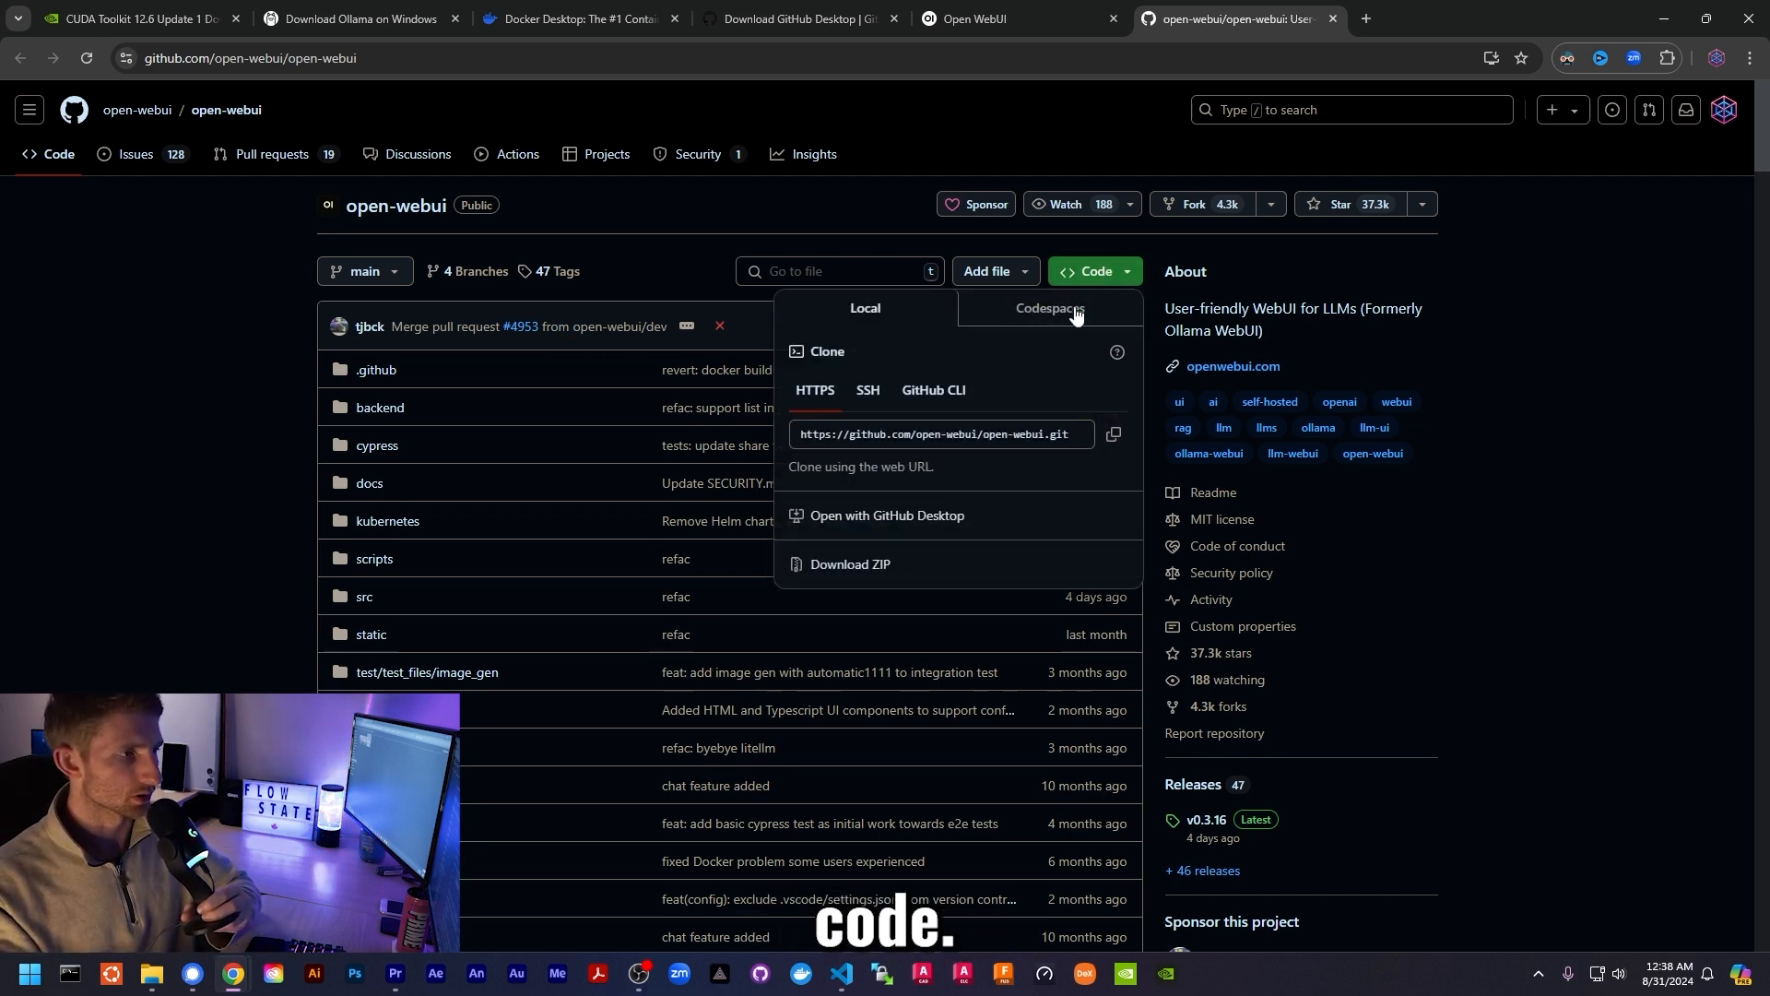
click(1116, 438)
click(1645, 492)
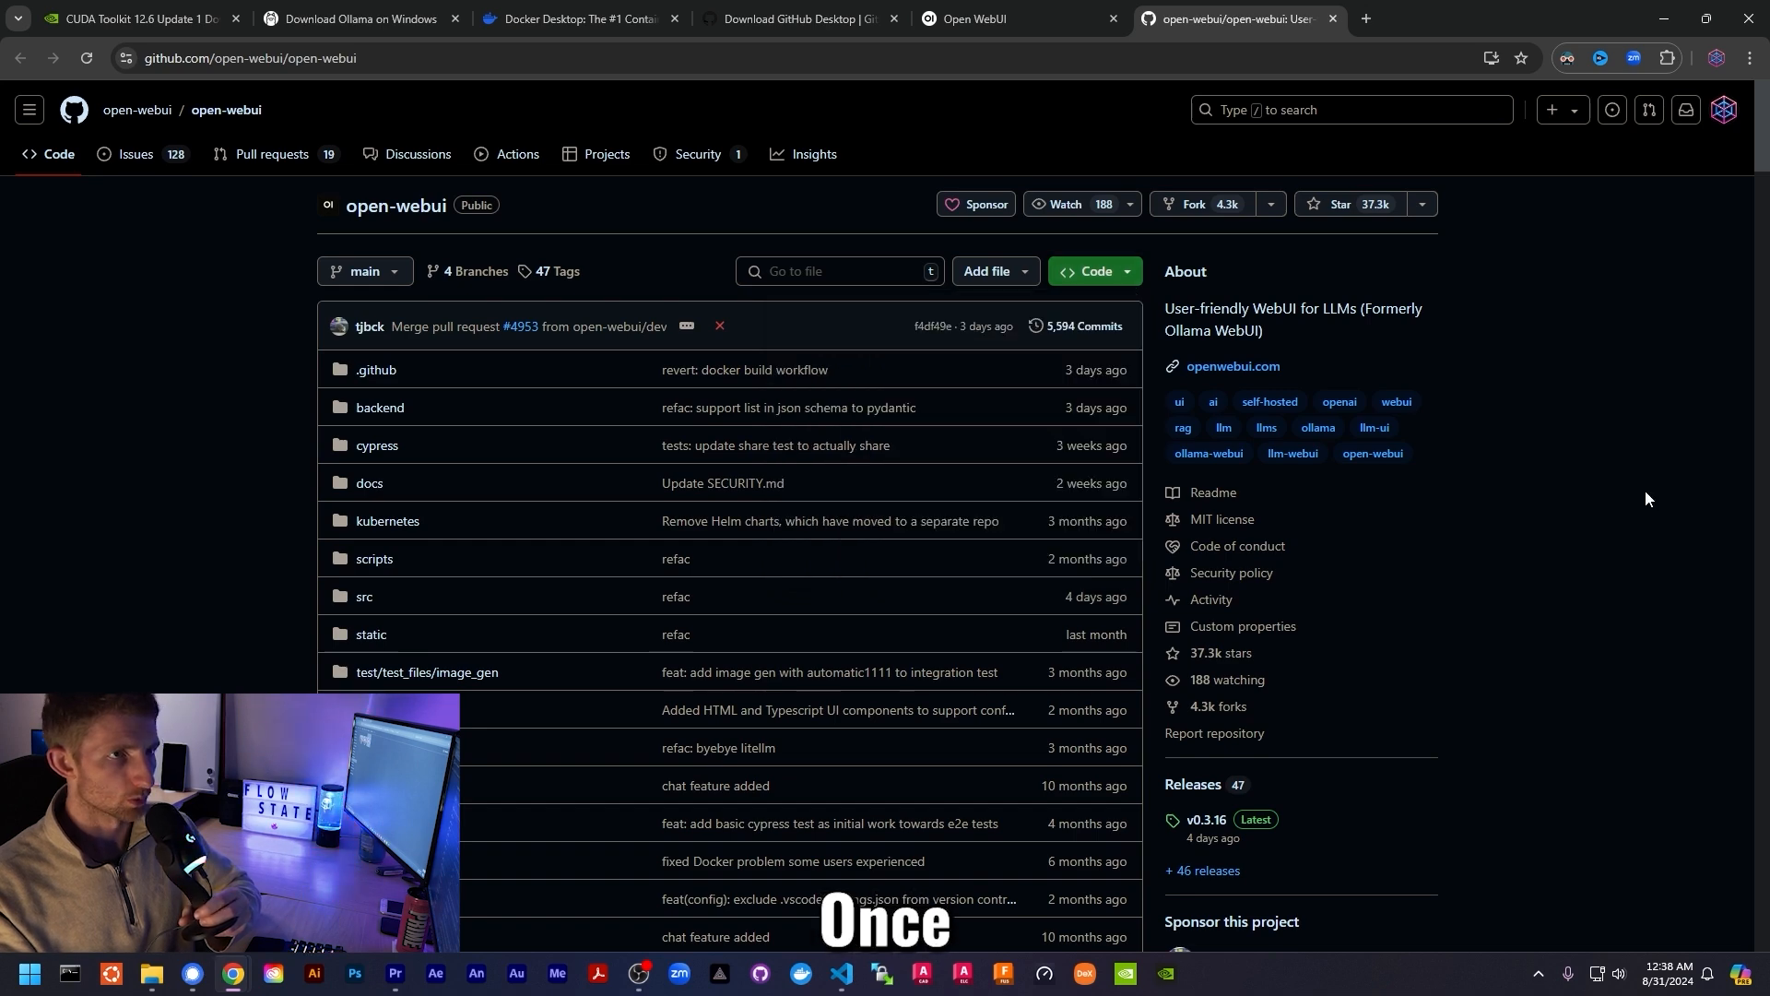
click(1667, 19)
- Start a GitHub Desktop repository clone from a URL, pasting the open-webui repository URL
click(761, 974)
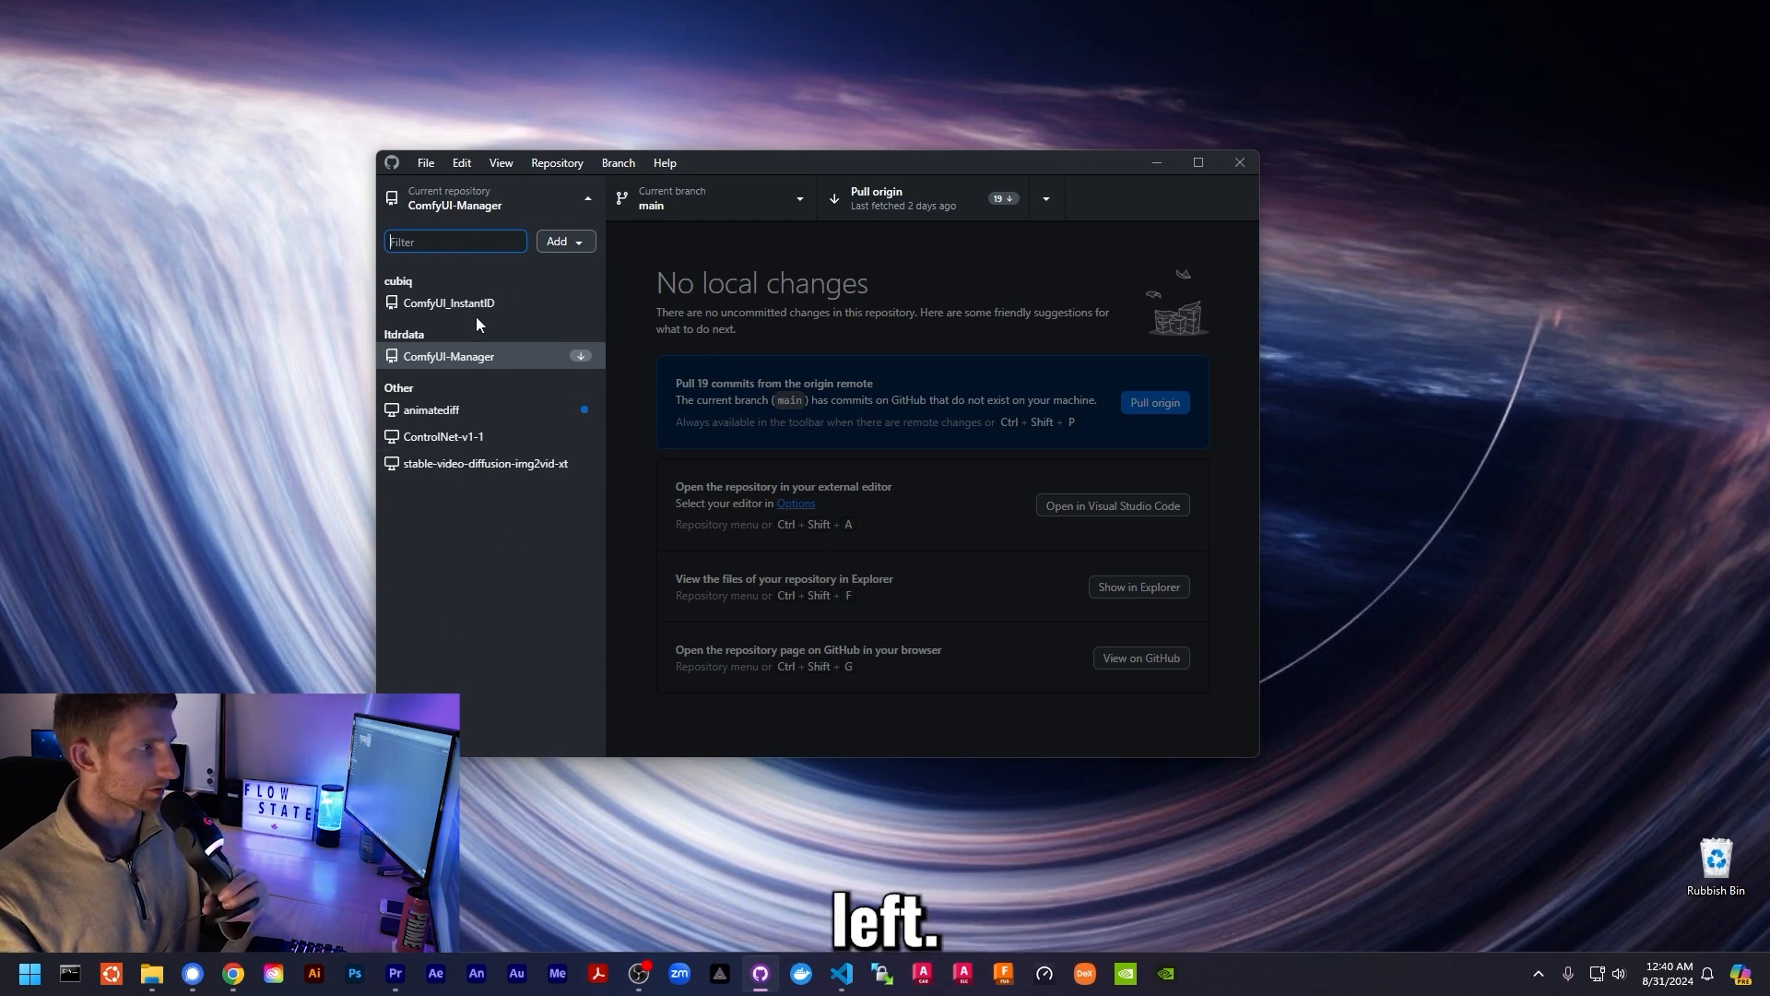
click(425, 163)
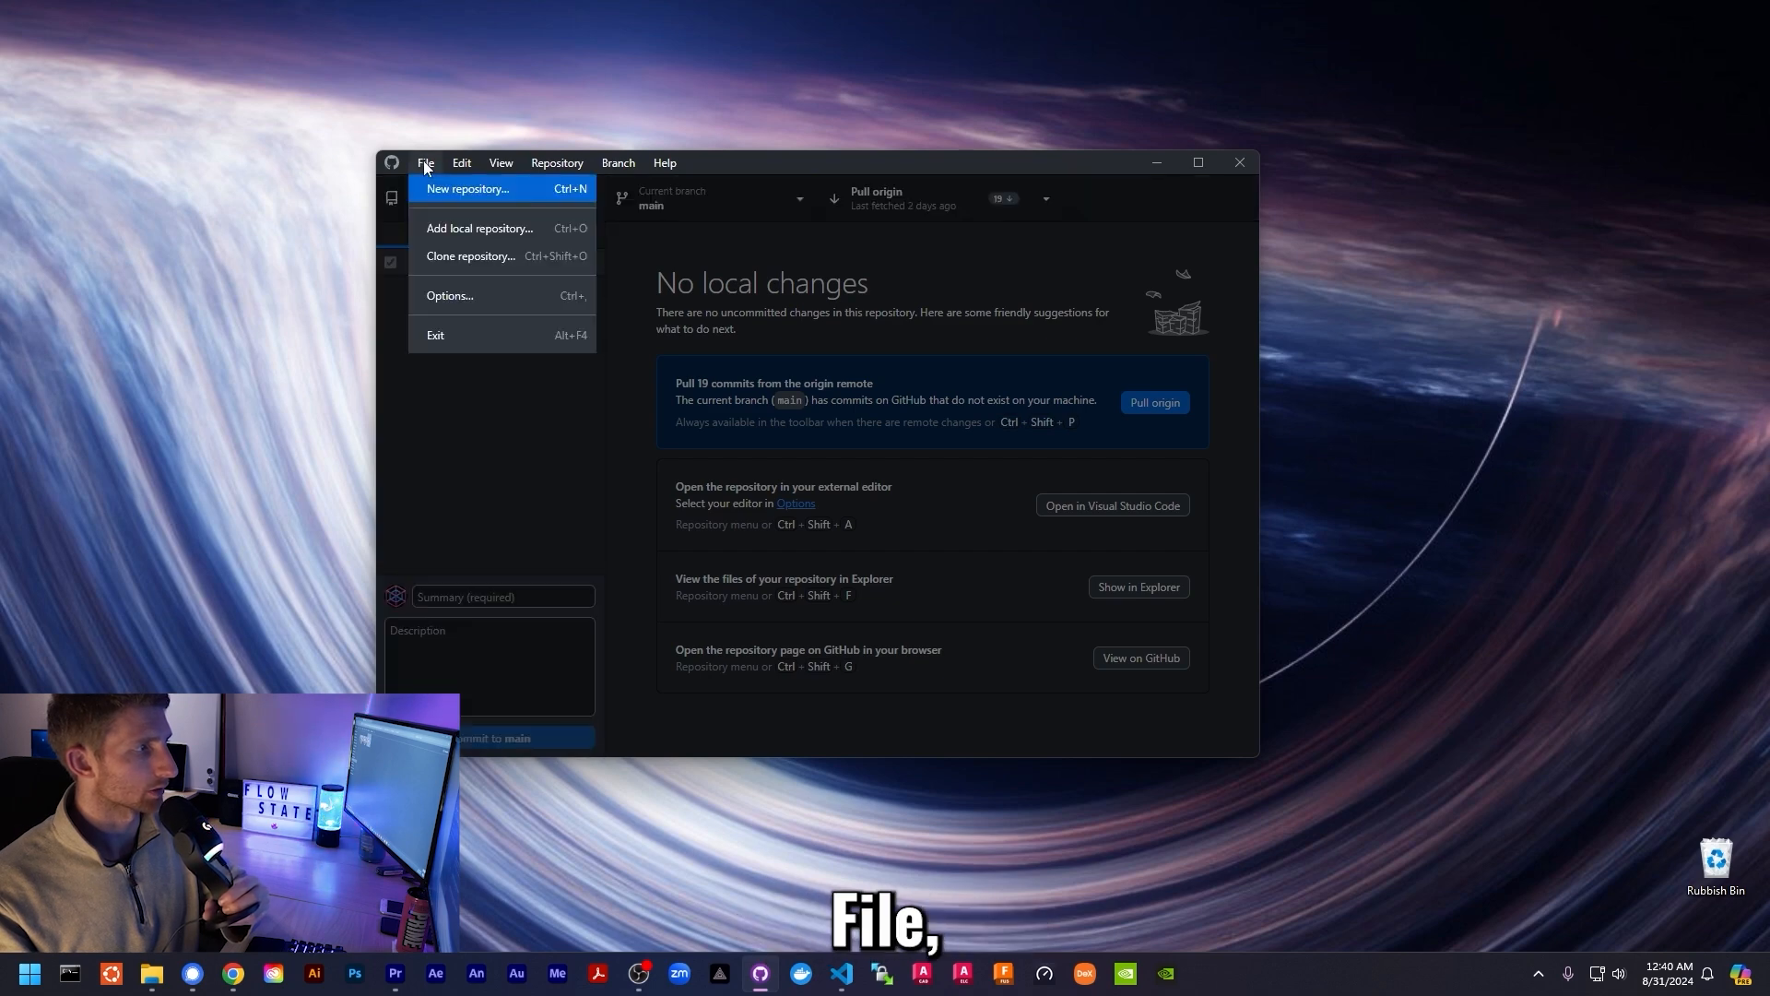
click(454, 256)
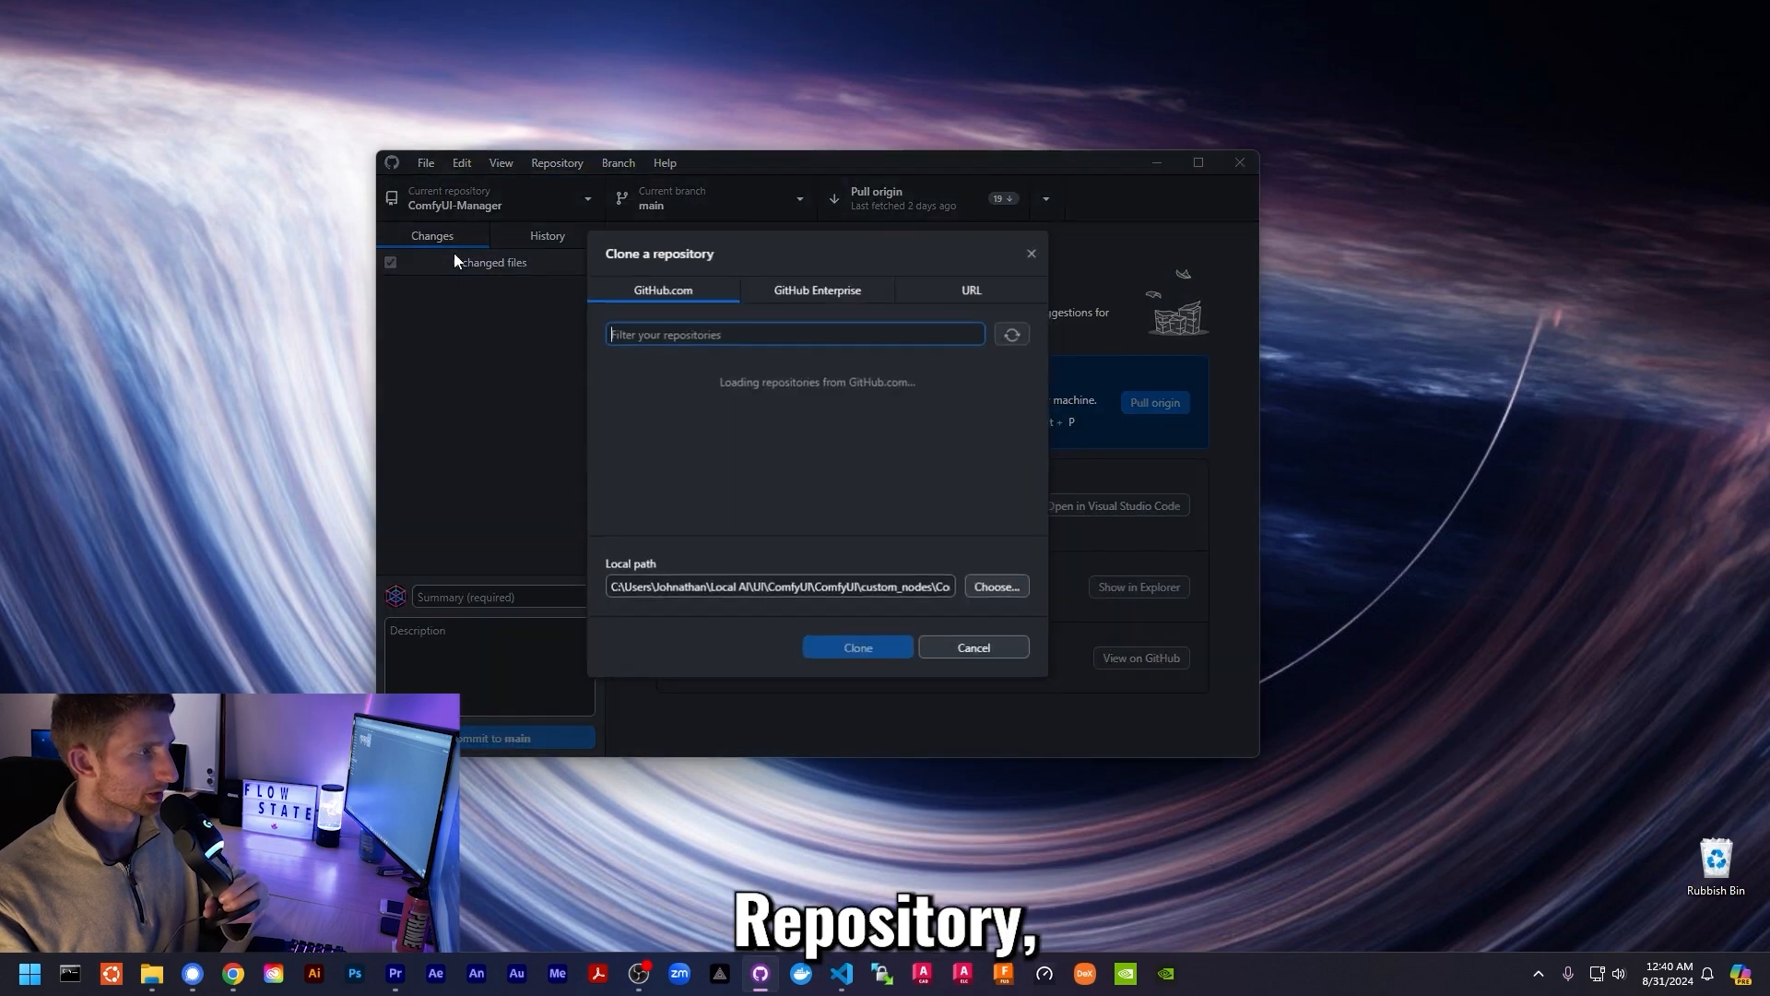
click(928, 291)
right_click(867, 457)
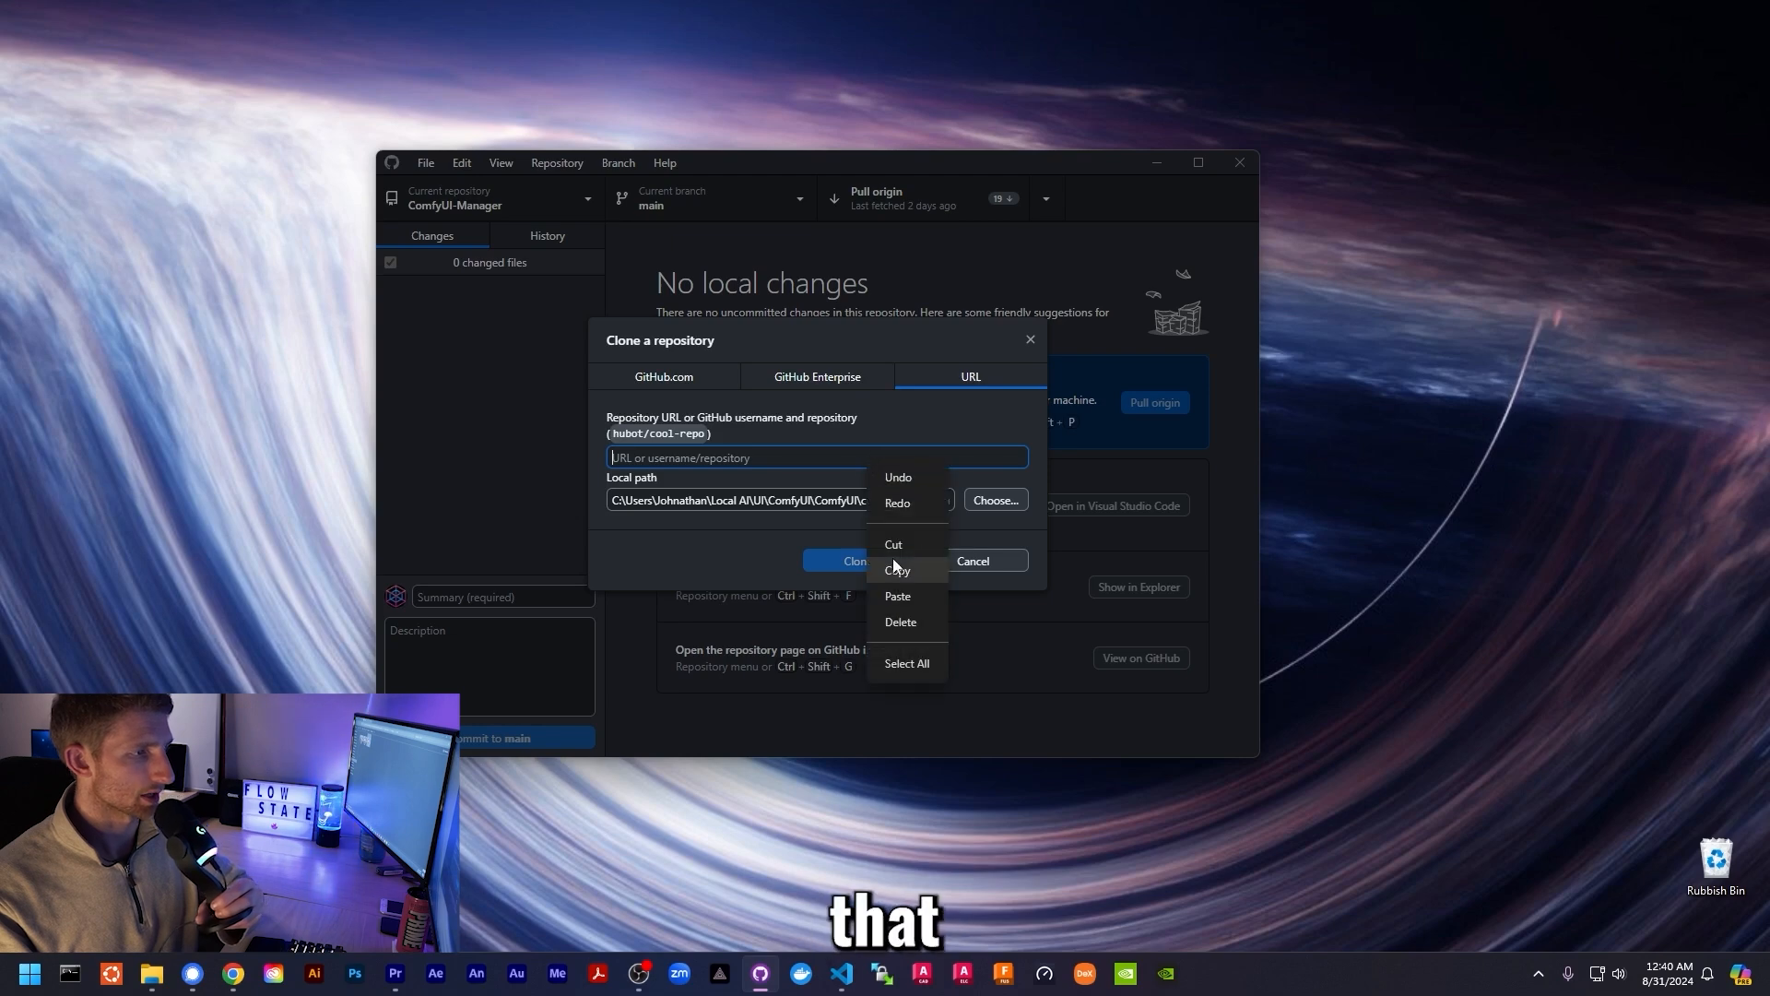
click(909, 594)
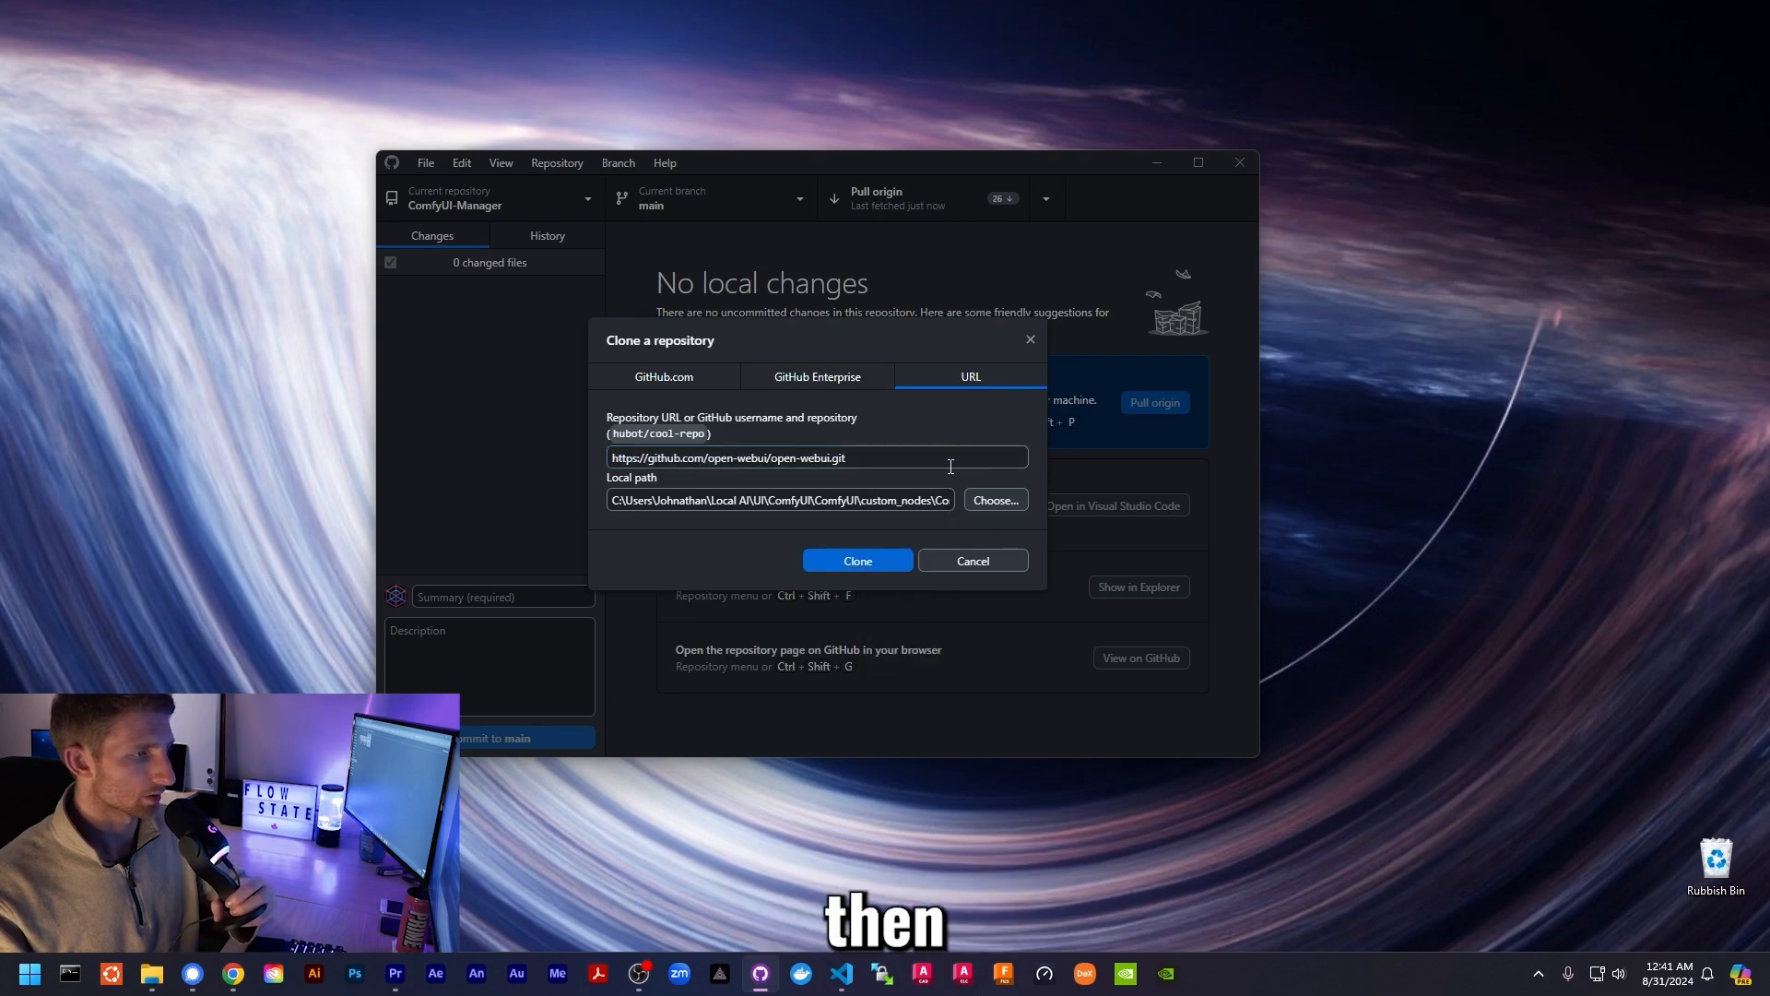
- Set the local clone path to an open-webui folder in the user's home directory
click(997, 507)
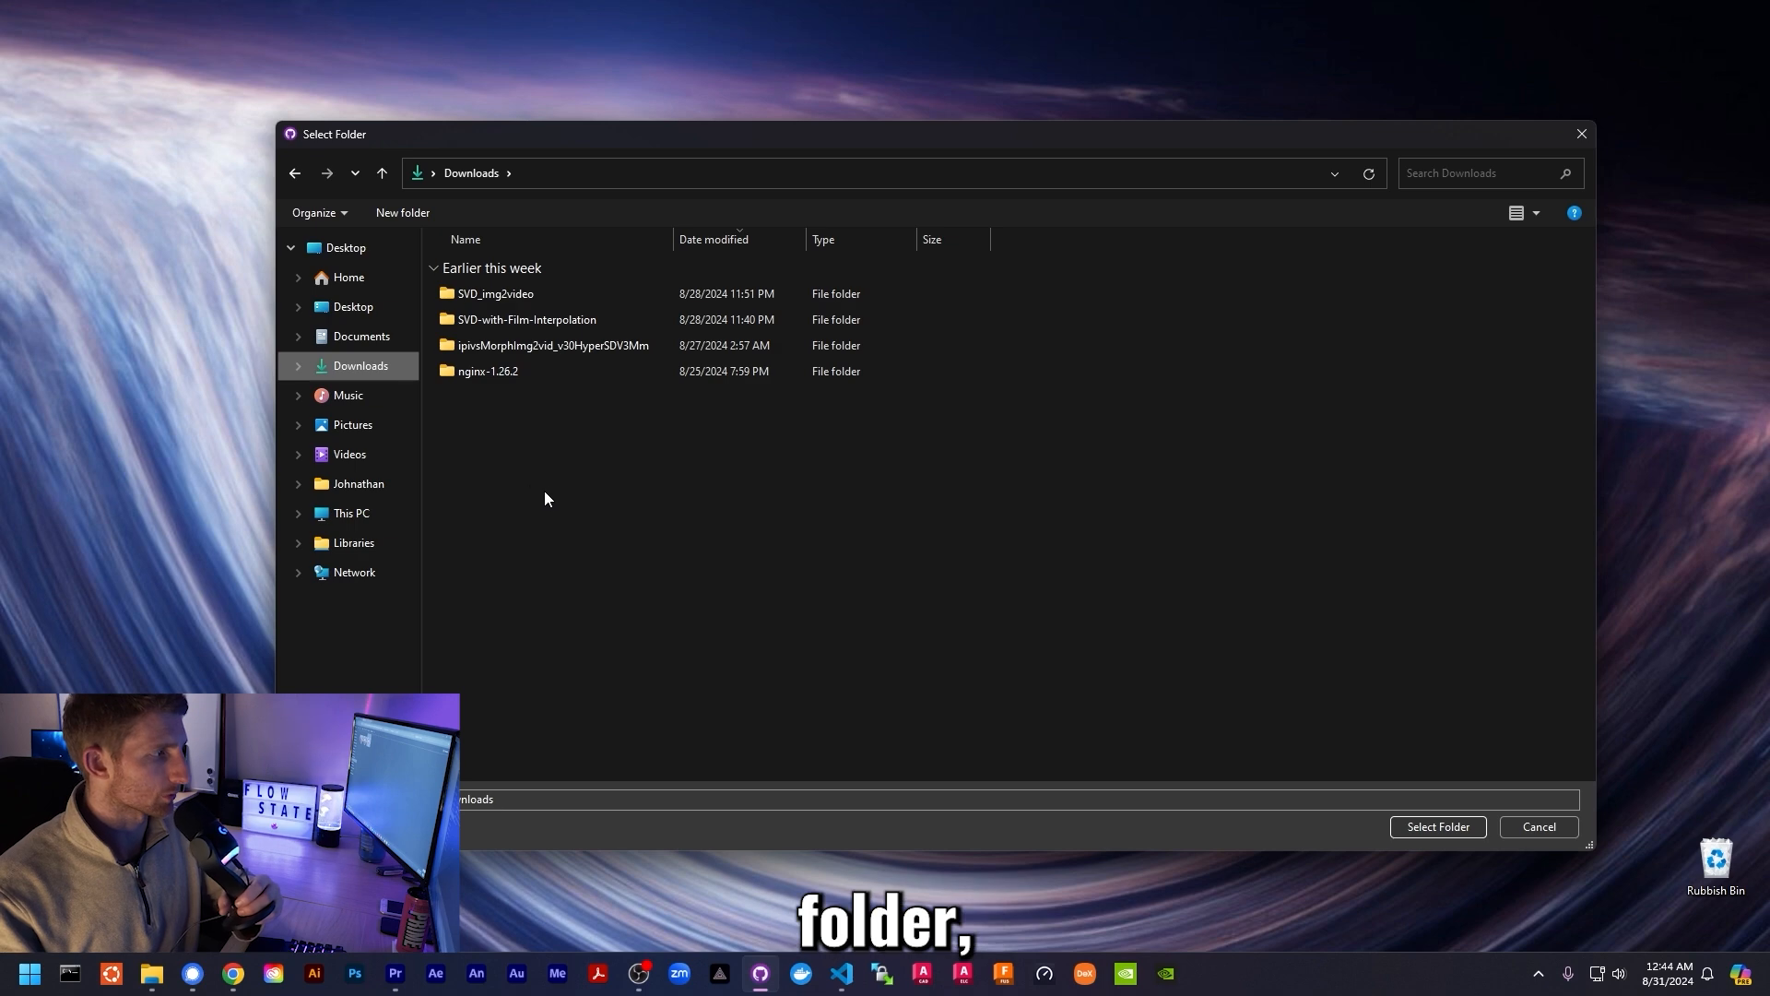
click(350, 489)
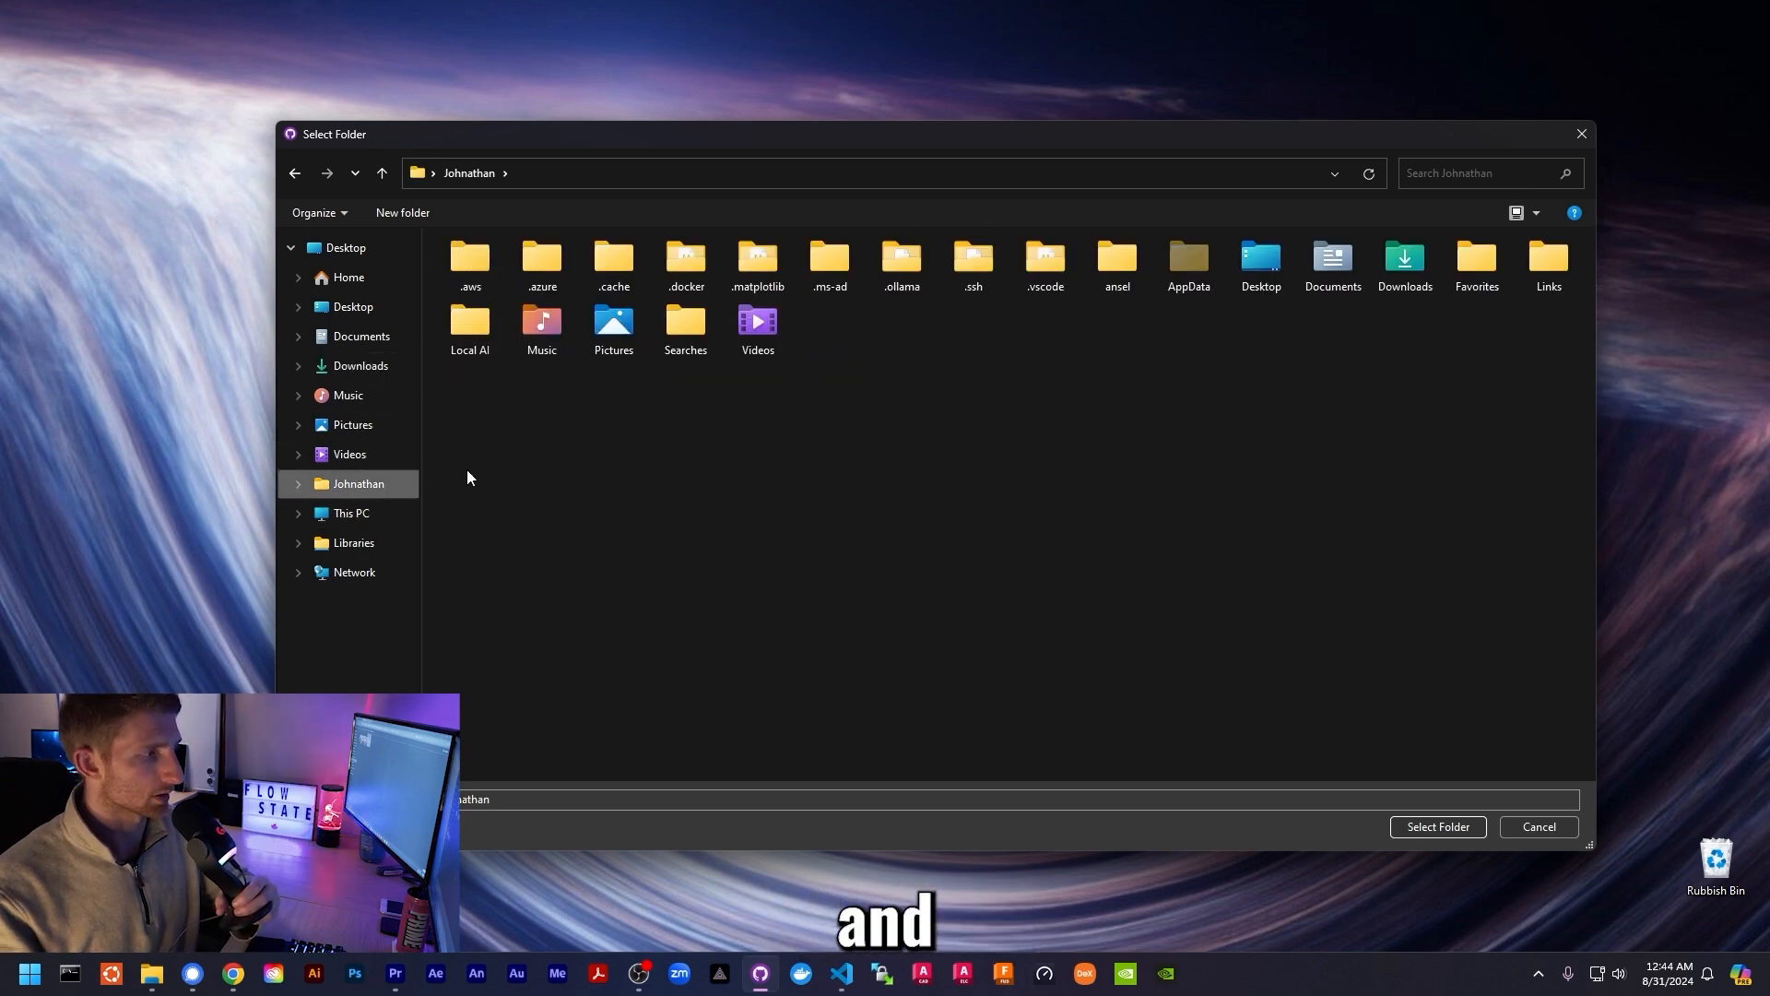
click(1434, 827)
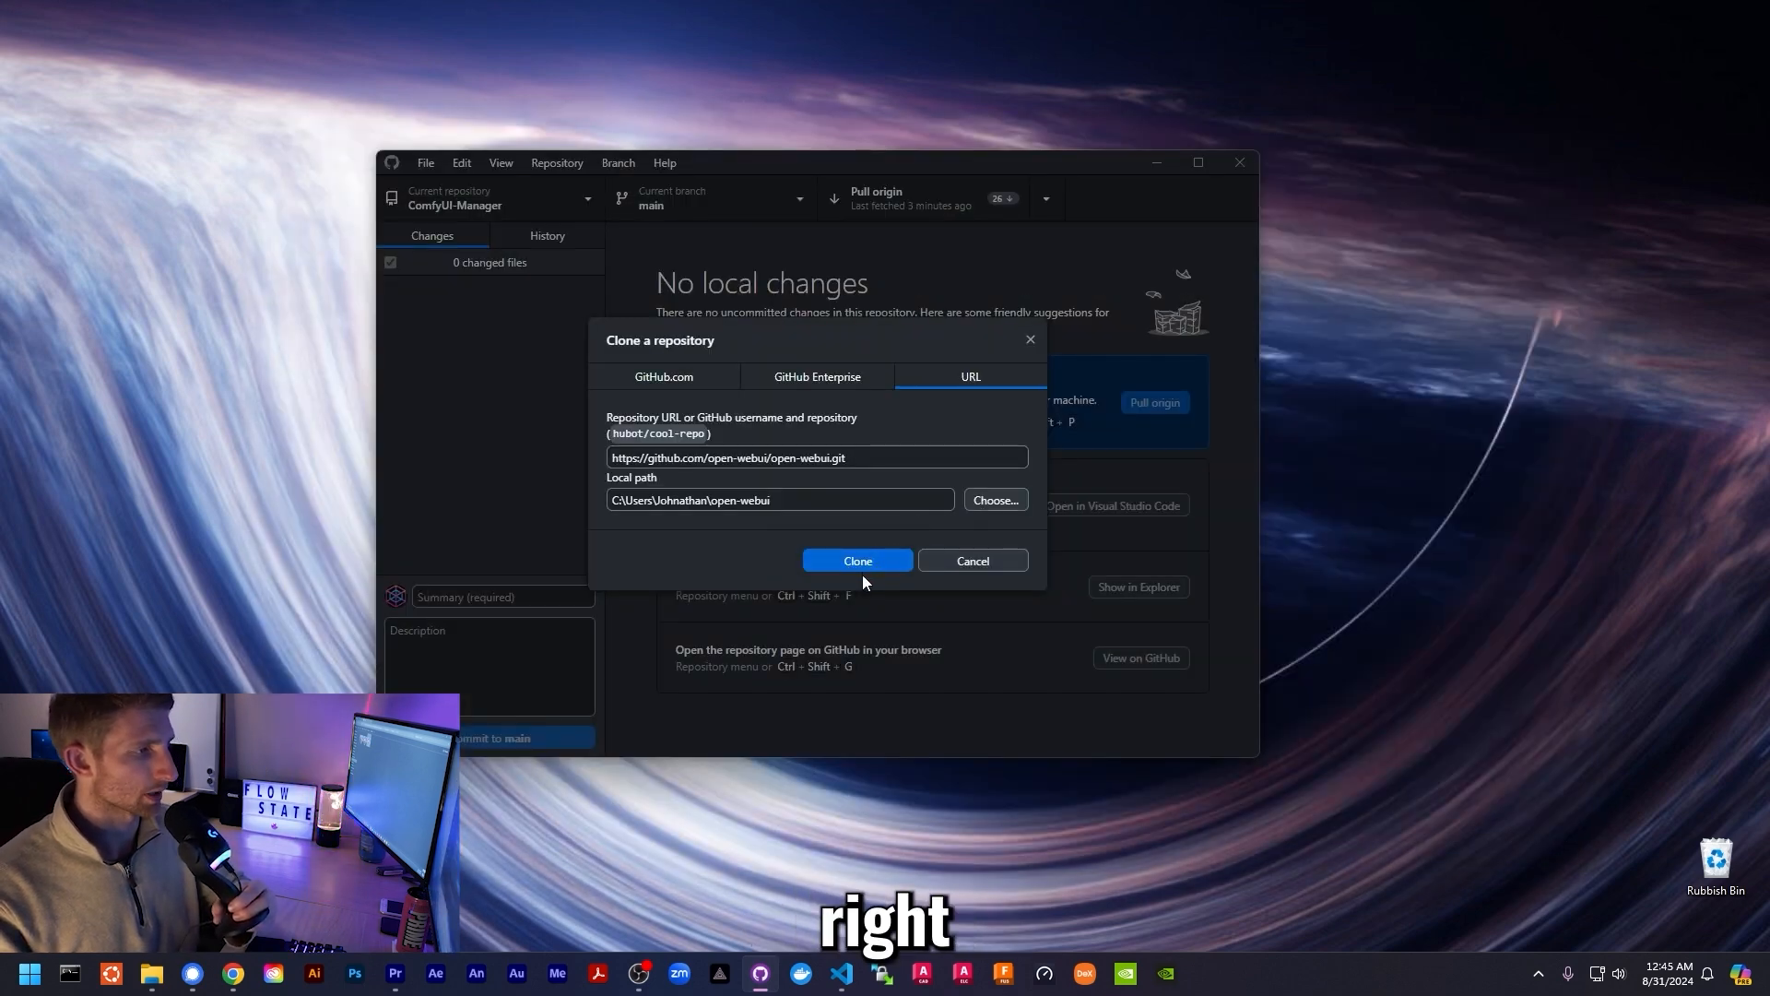
drag(737, 457, 885, 458)
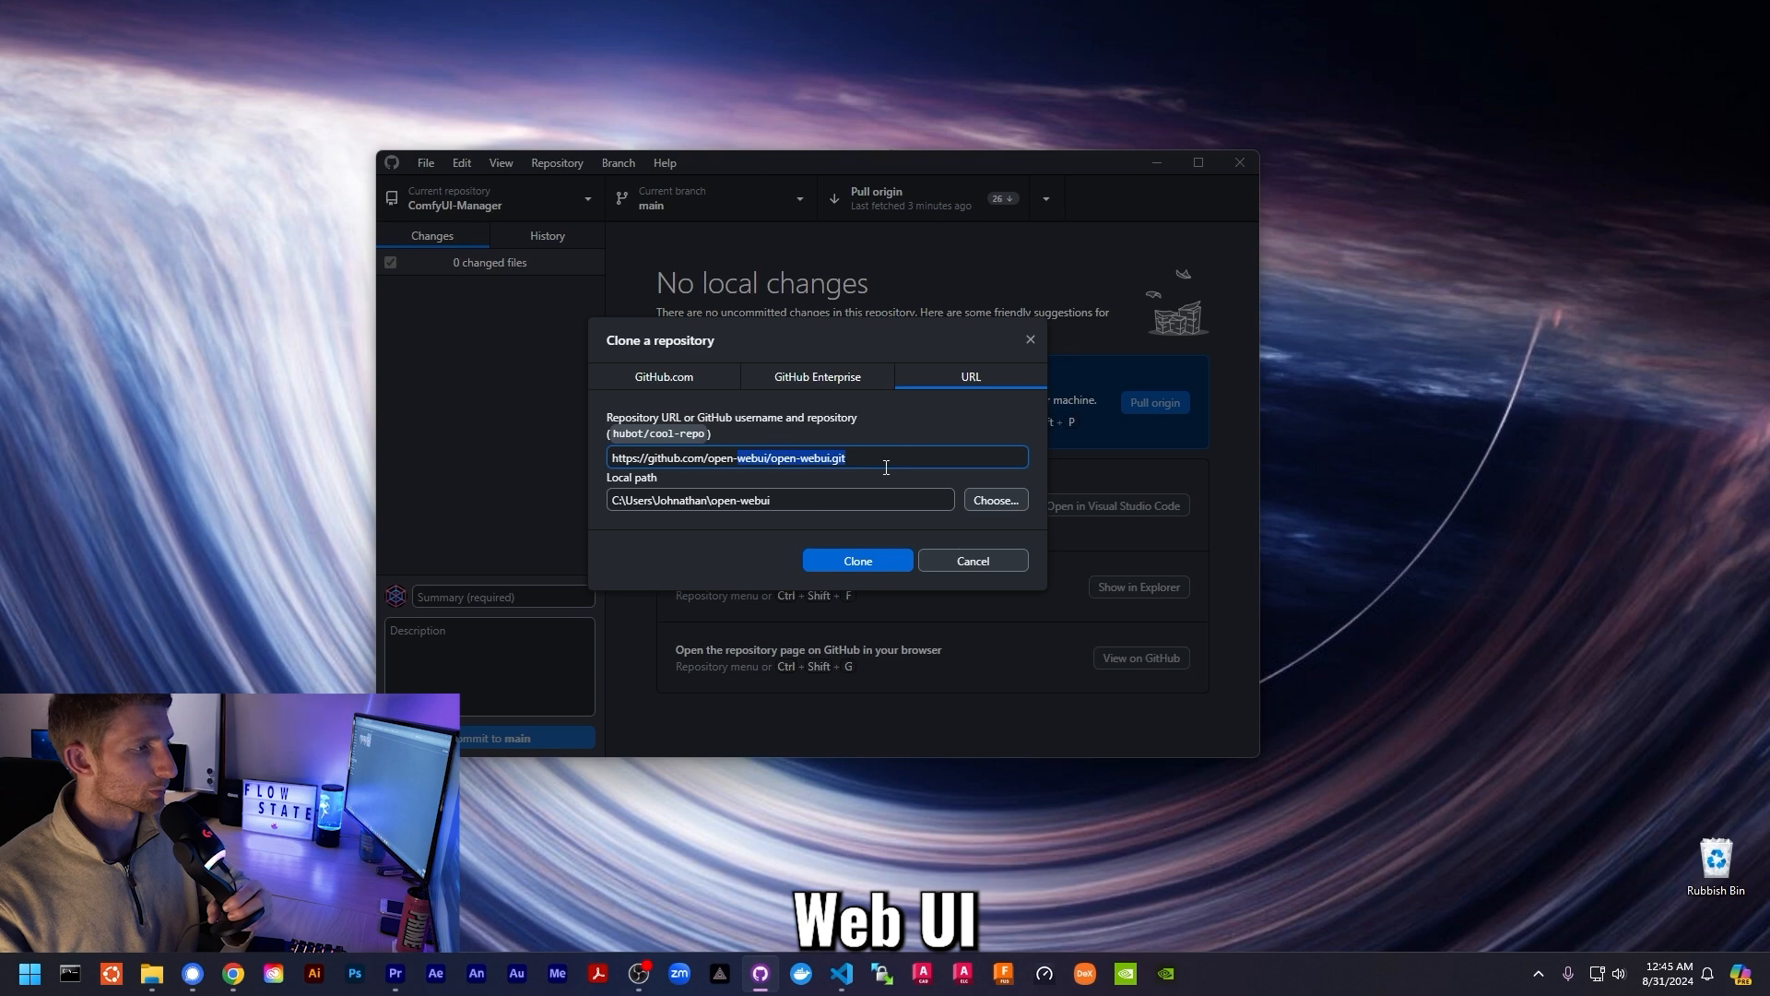
drag(672, 501, 789, 501)
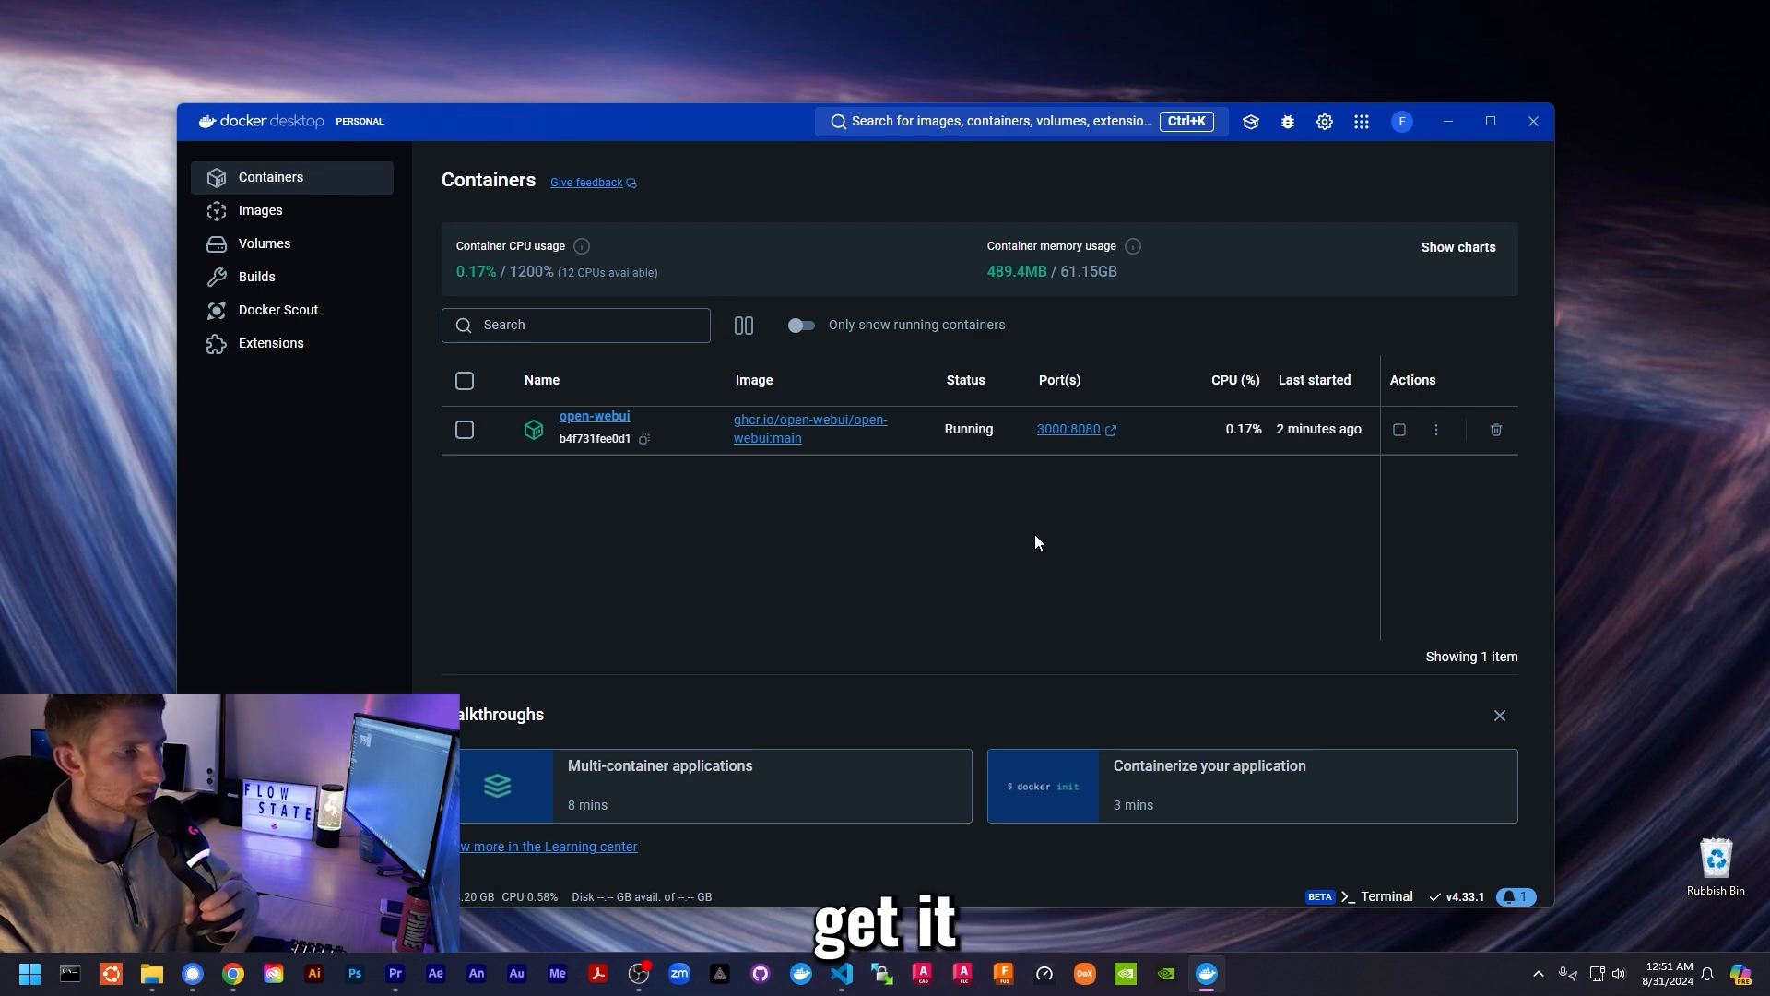
- Close Docker Desktop after confirming open-webui runs on ports 3000:8080
click(1533, 121)
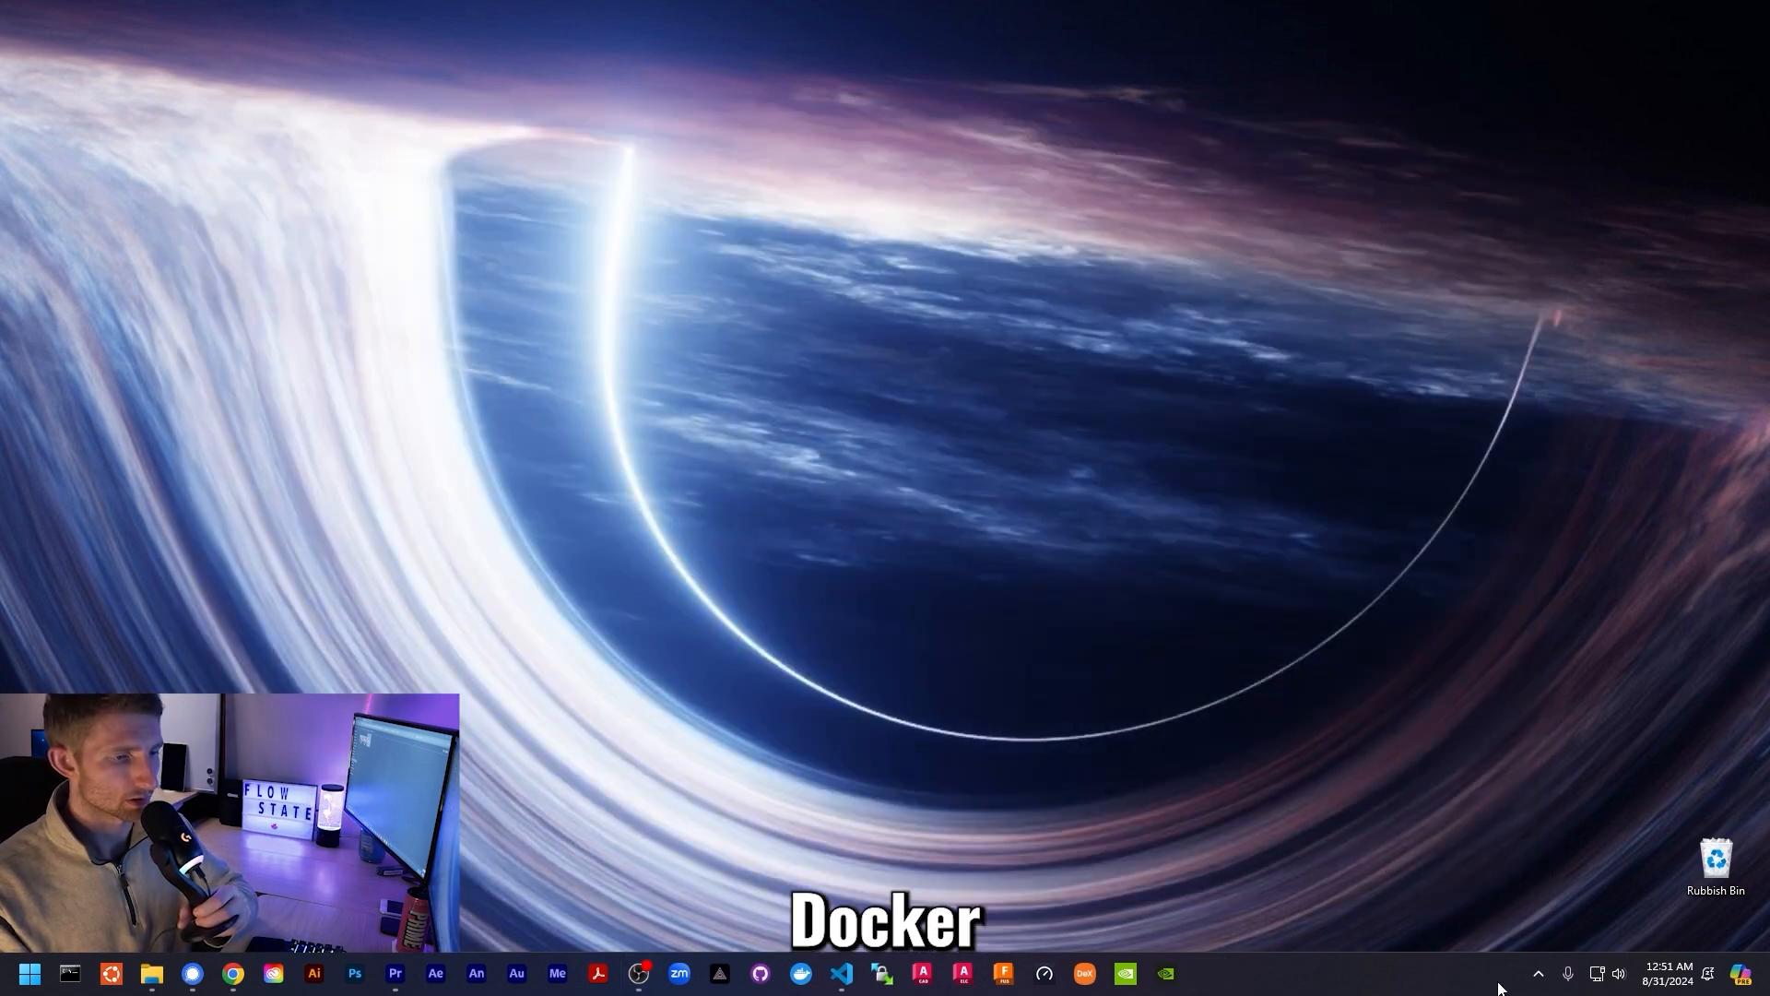
- Scroll through the ollama.com/library models (llama3.1, gemma2, mistral-nemo, qwen2) and return to the top
click(1536, 976)
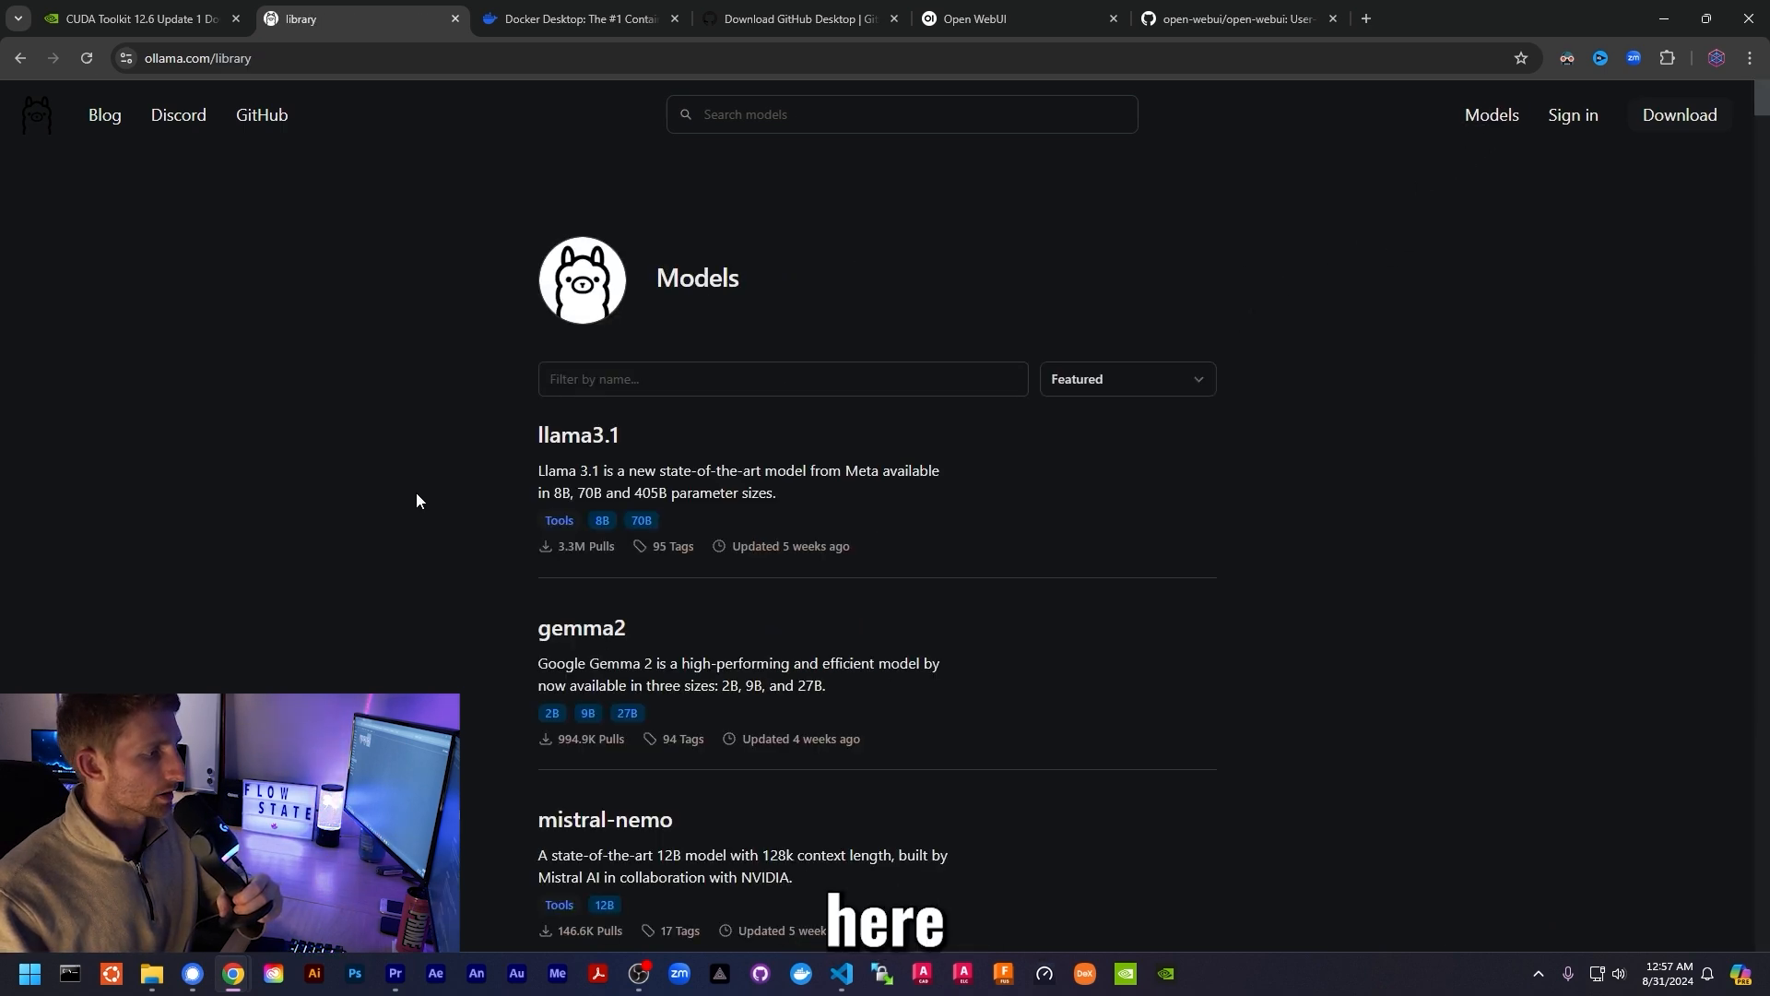
scroll(479, 471, down, 15)
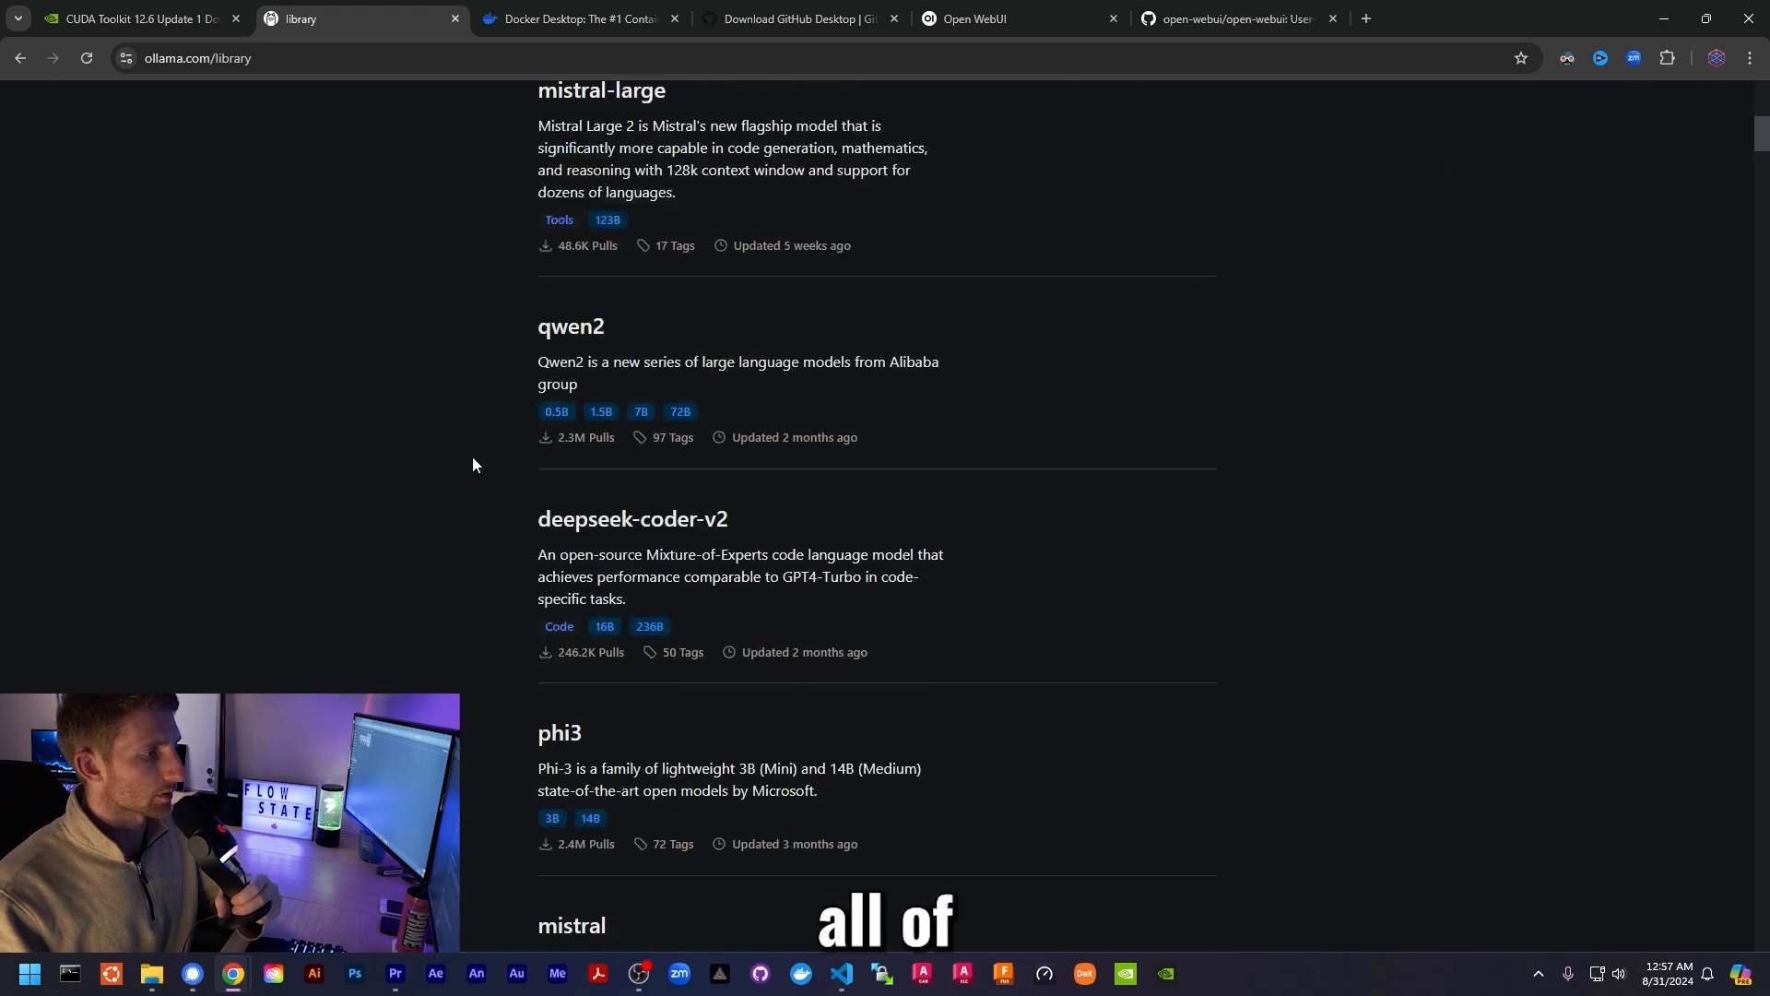
scroll(469, 464, down, 15)
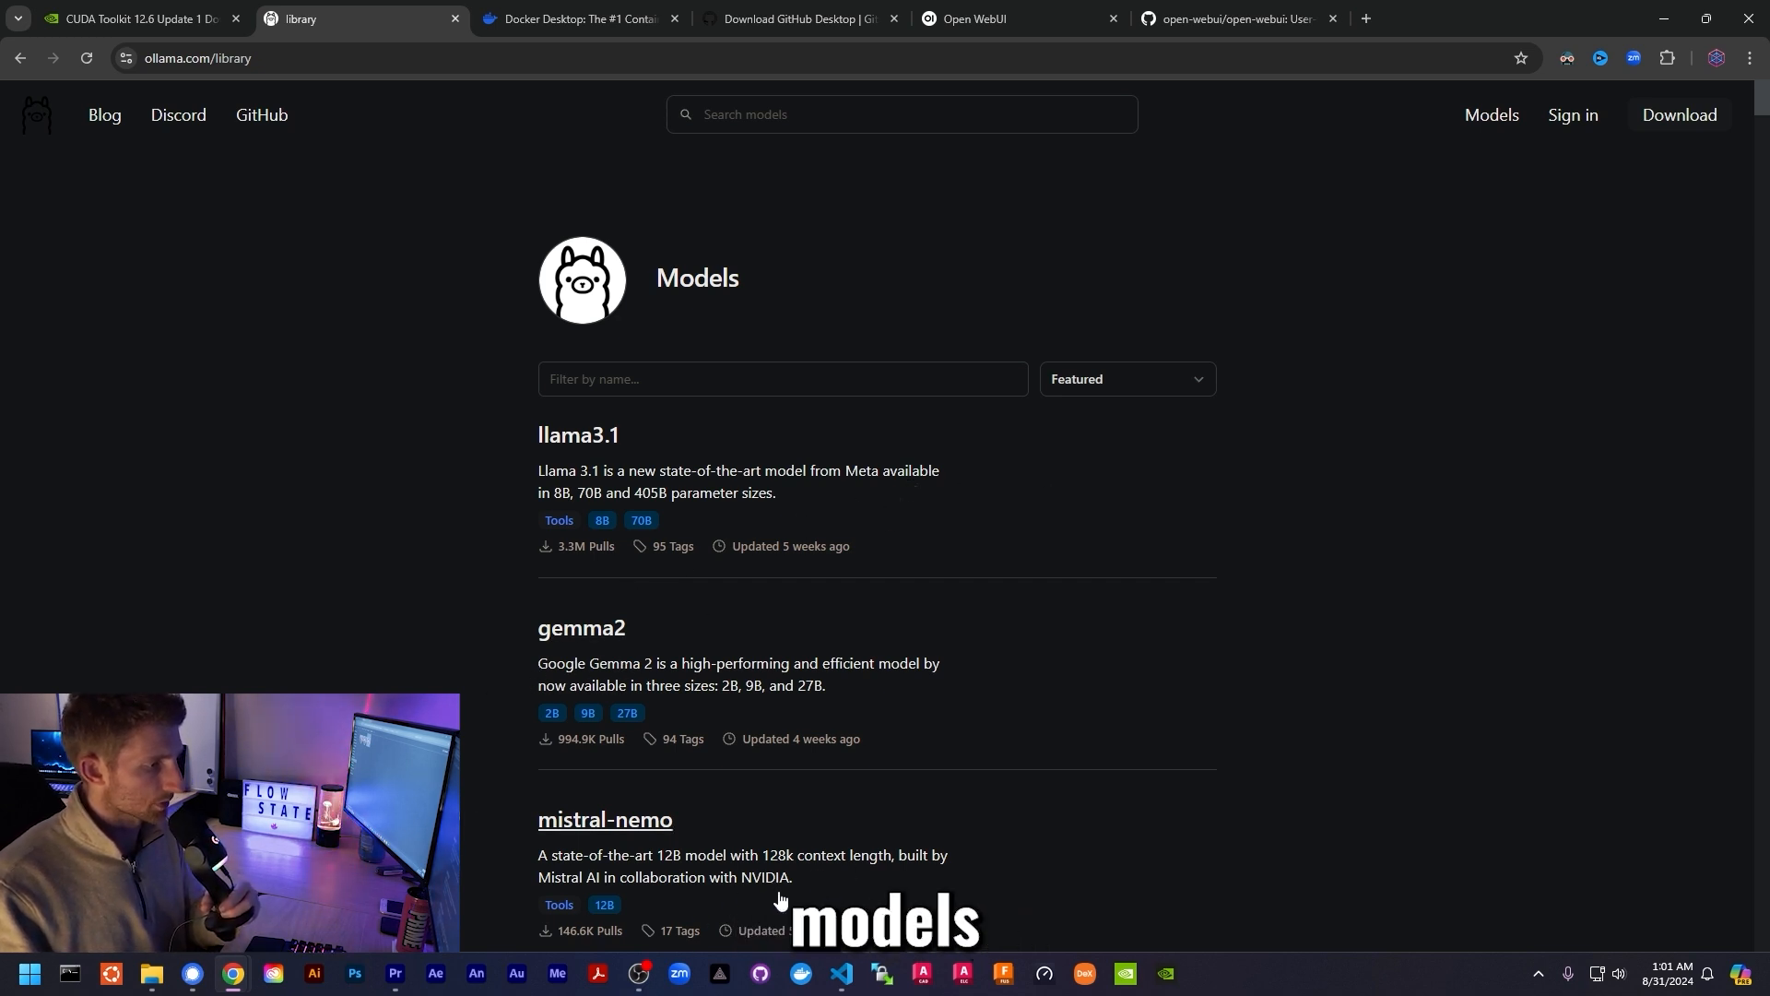
scroll(487, 644, down, 8)
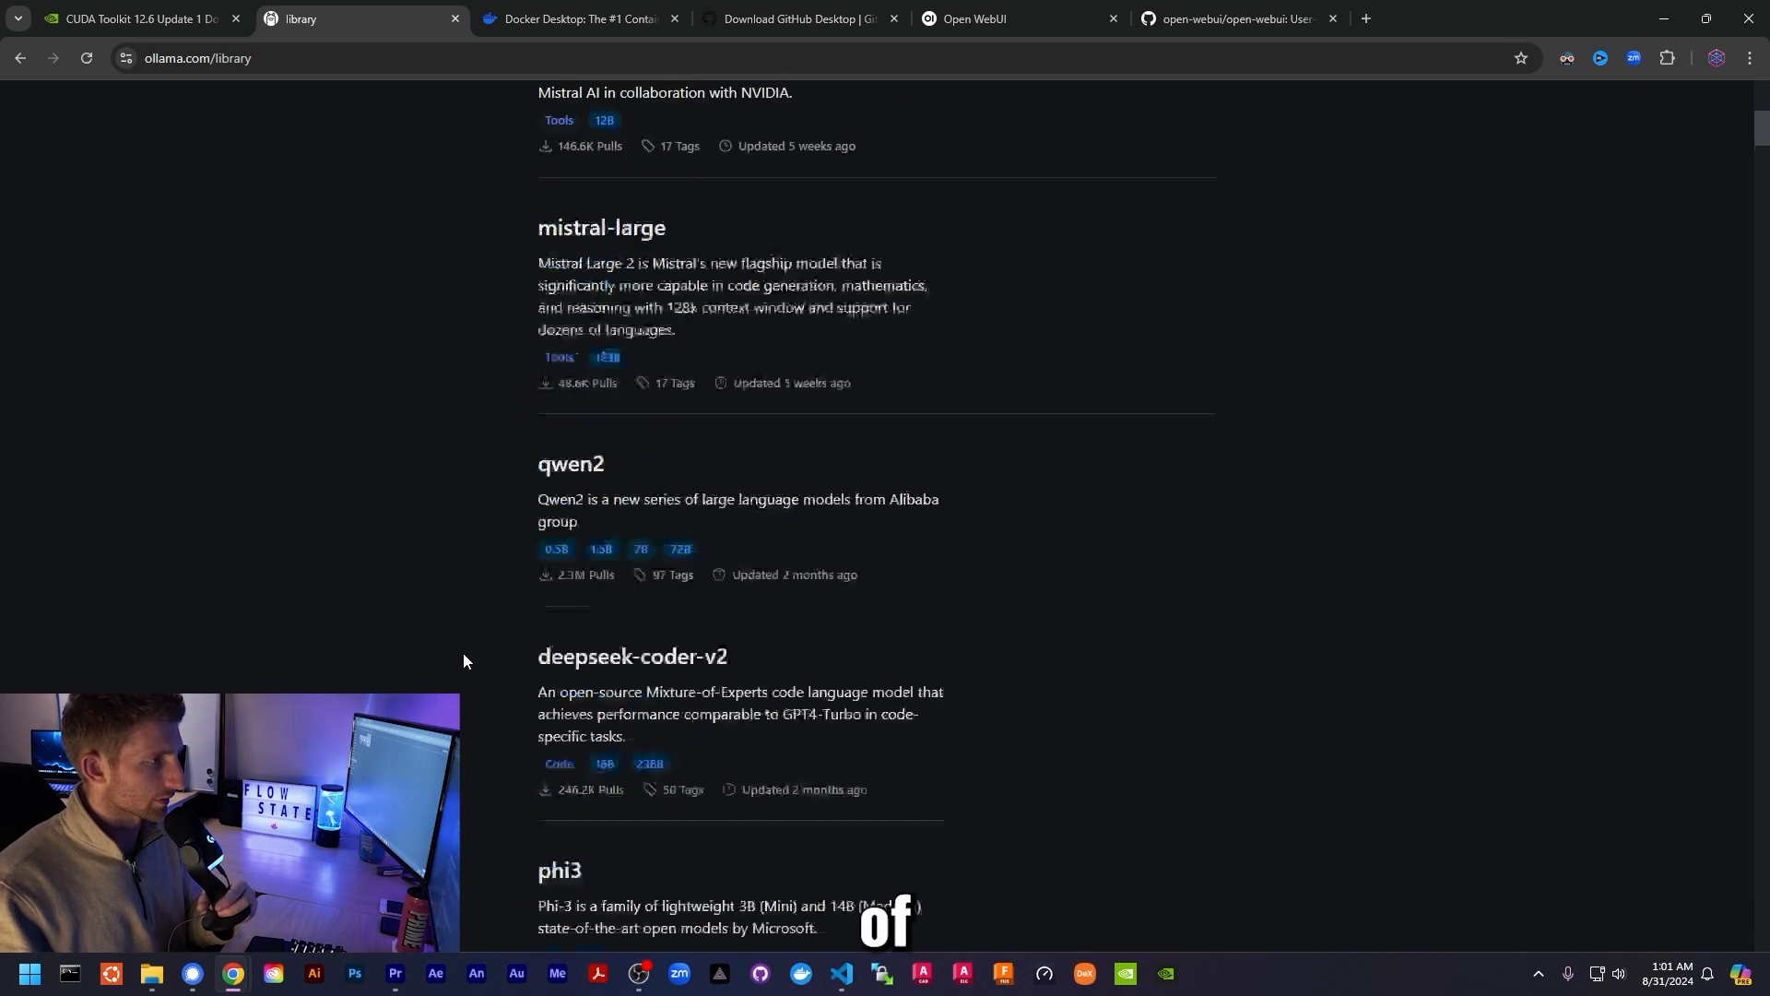
scroll(463, 653, up, 8)
scroll(475, 553, down, 9)
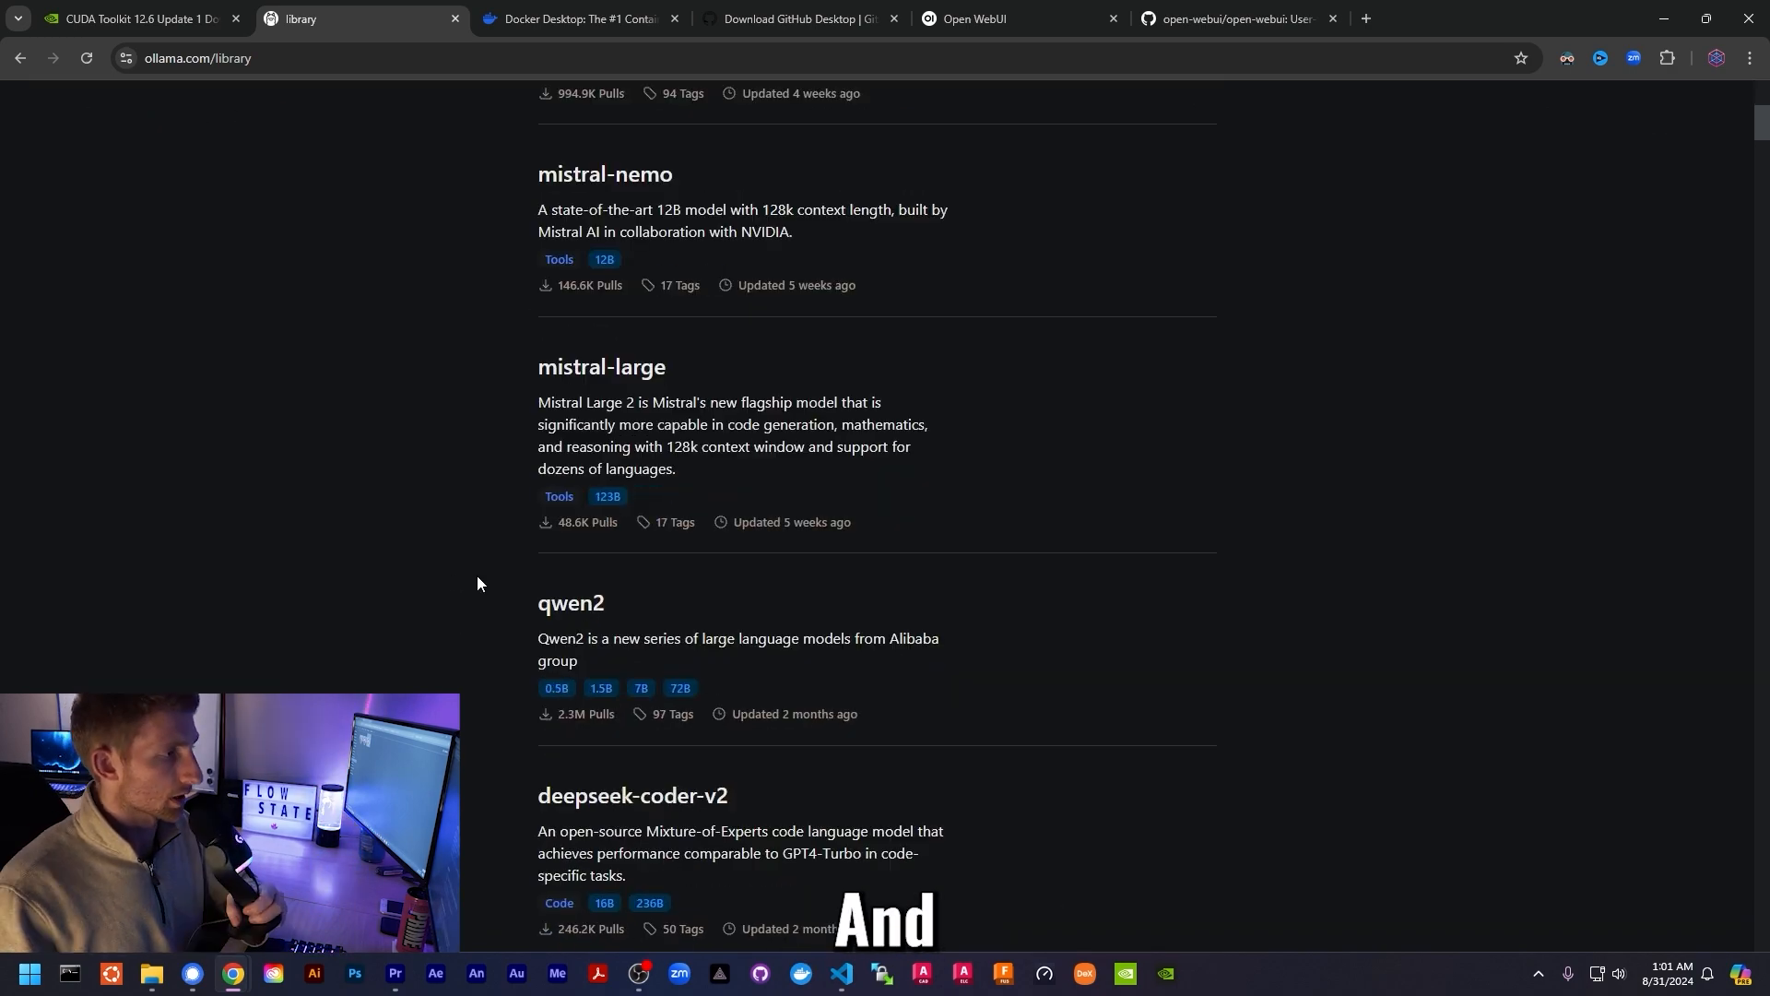
scroll(433, 600, up, 5)
scroll(432, 601, up, 4)
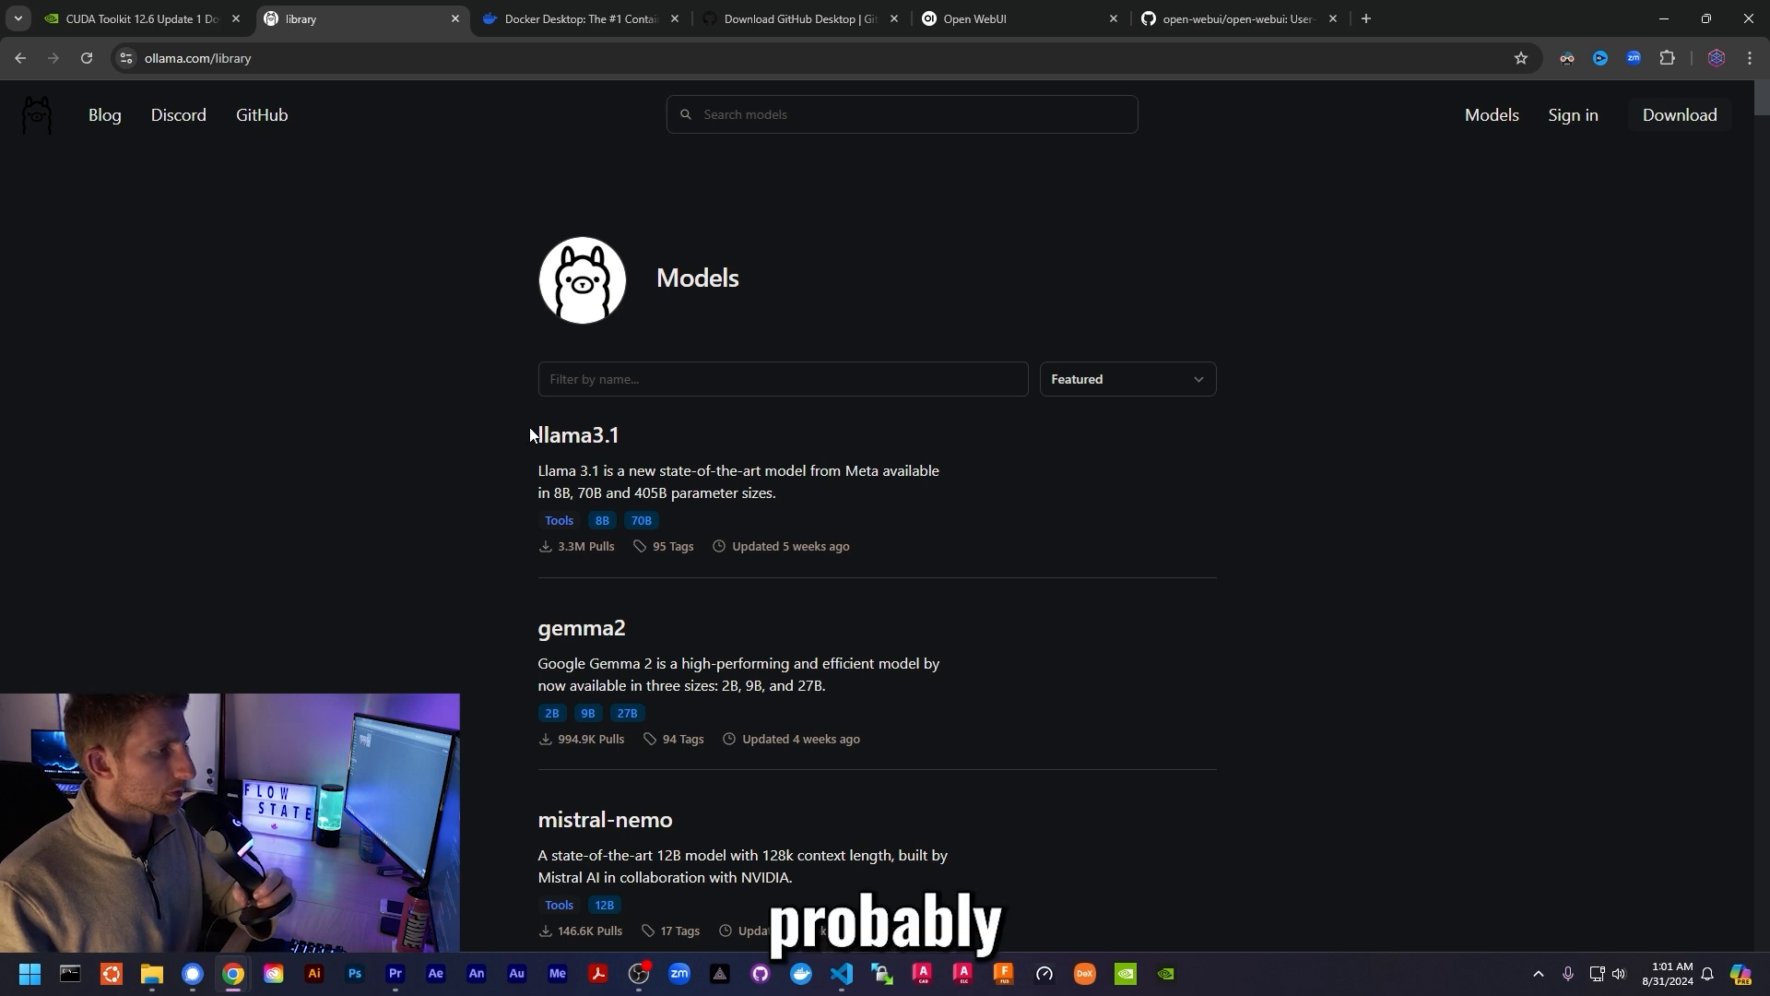
- Open the llama3.1 model page and pick the 8b (4.7GB) variant to get 'ollama run llama3.1:8b'
click(567, 438)
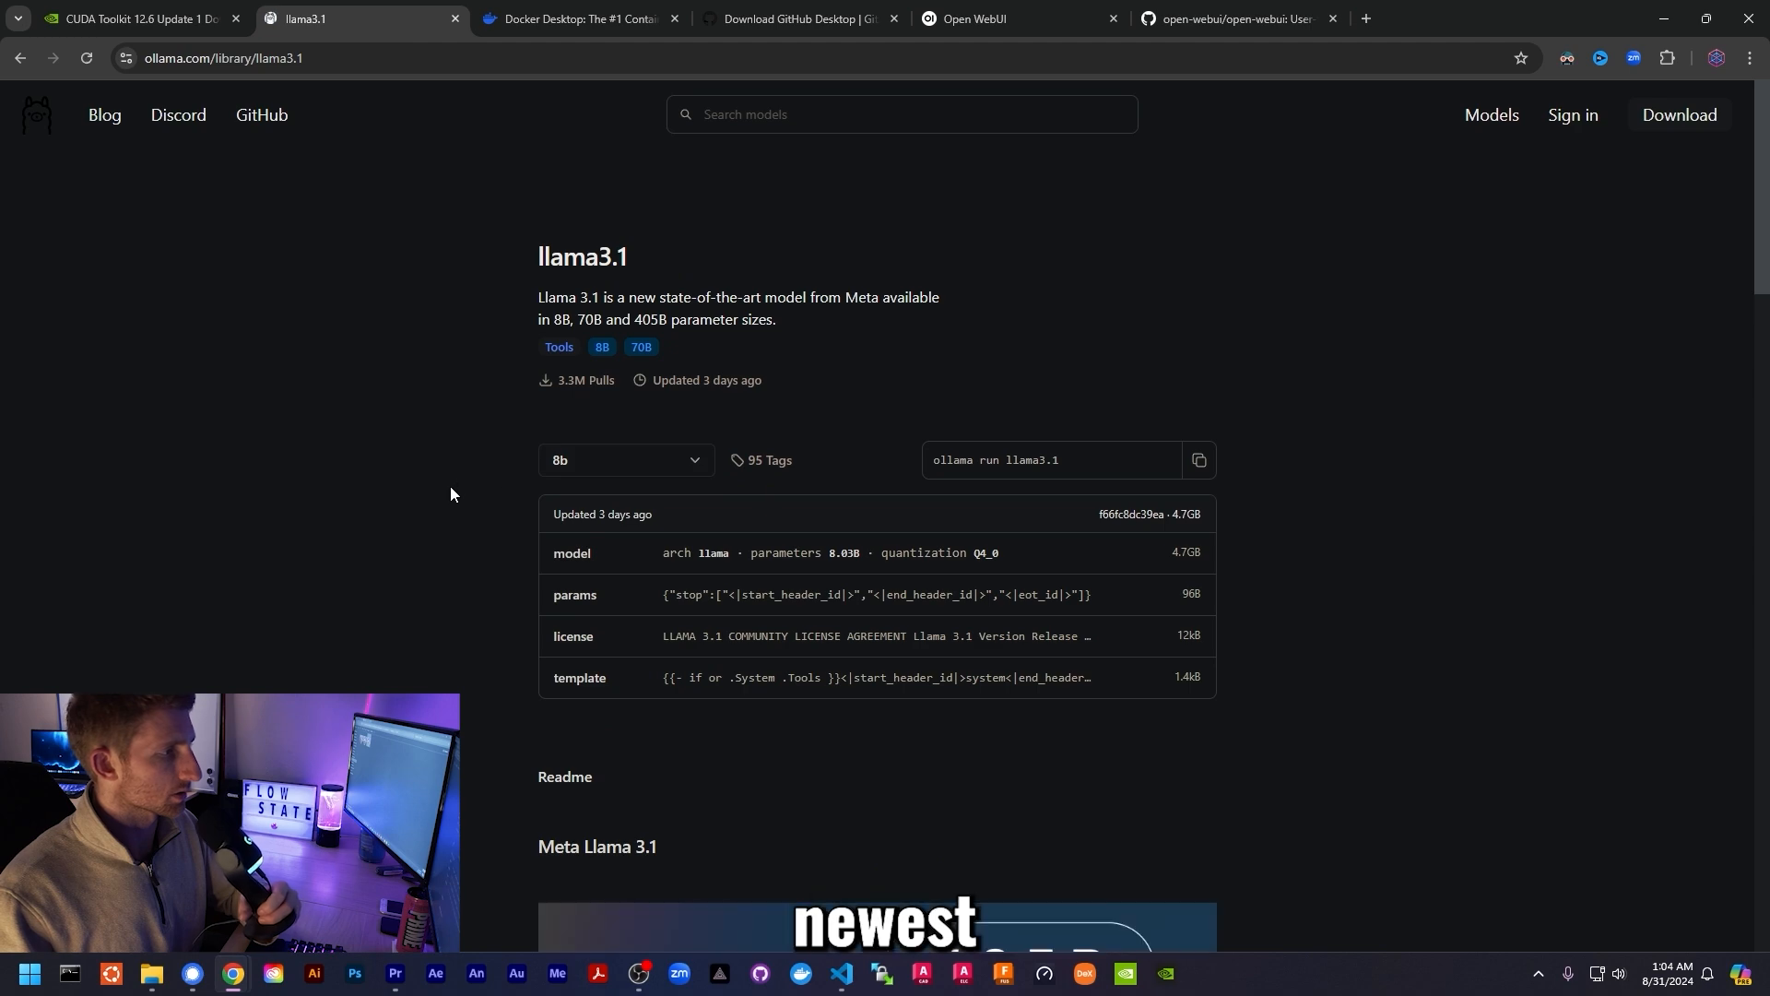
scroll(450, 494, down, 6)
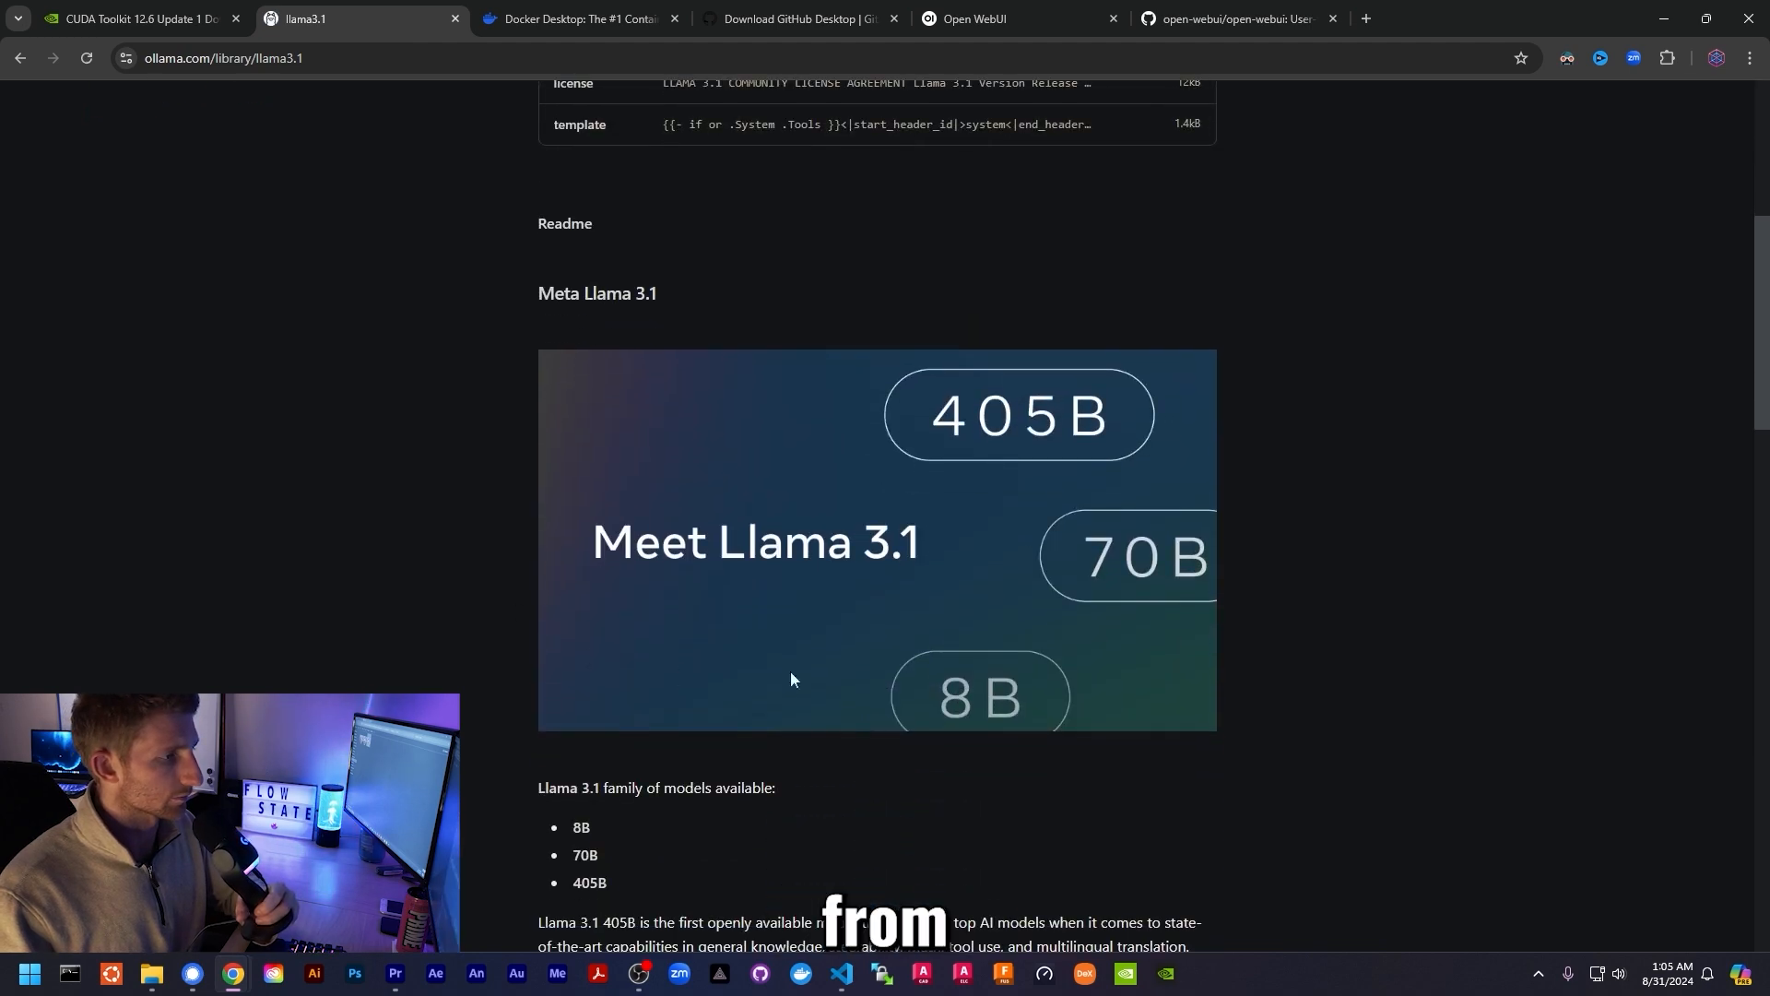
click(623, 461)
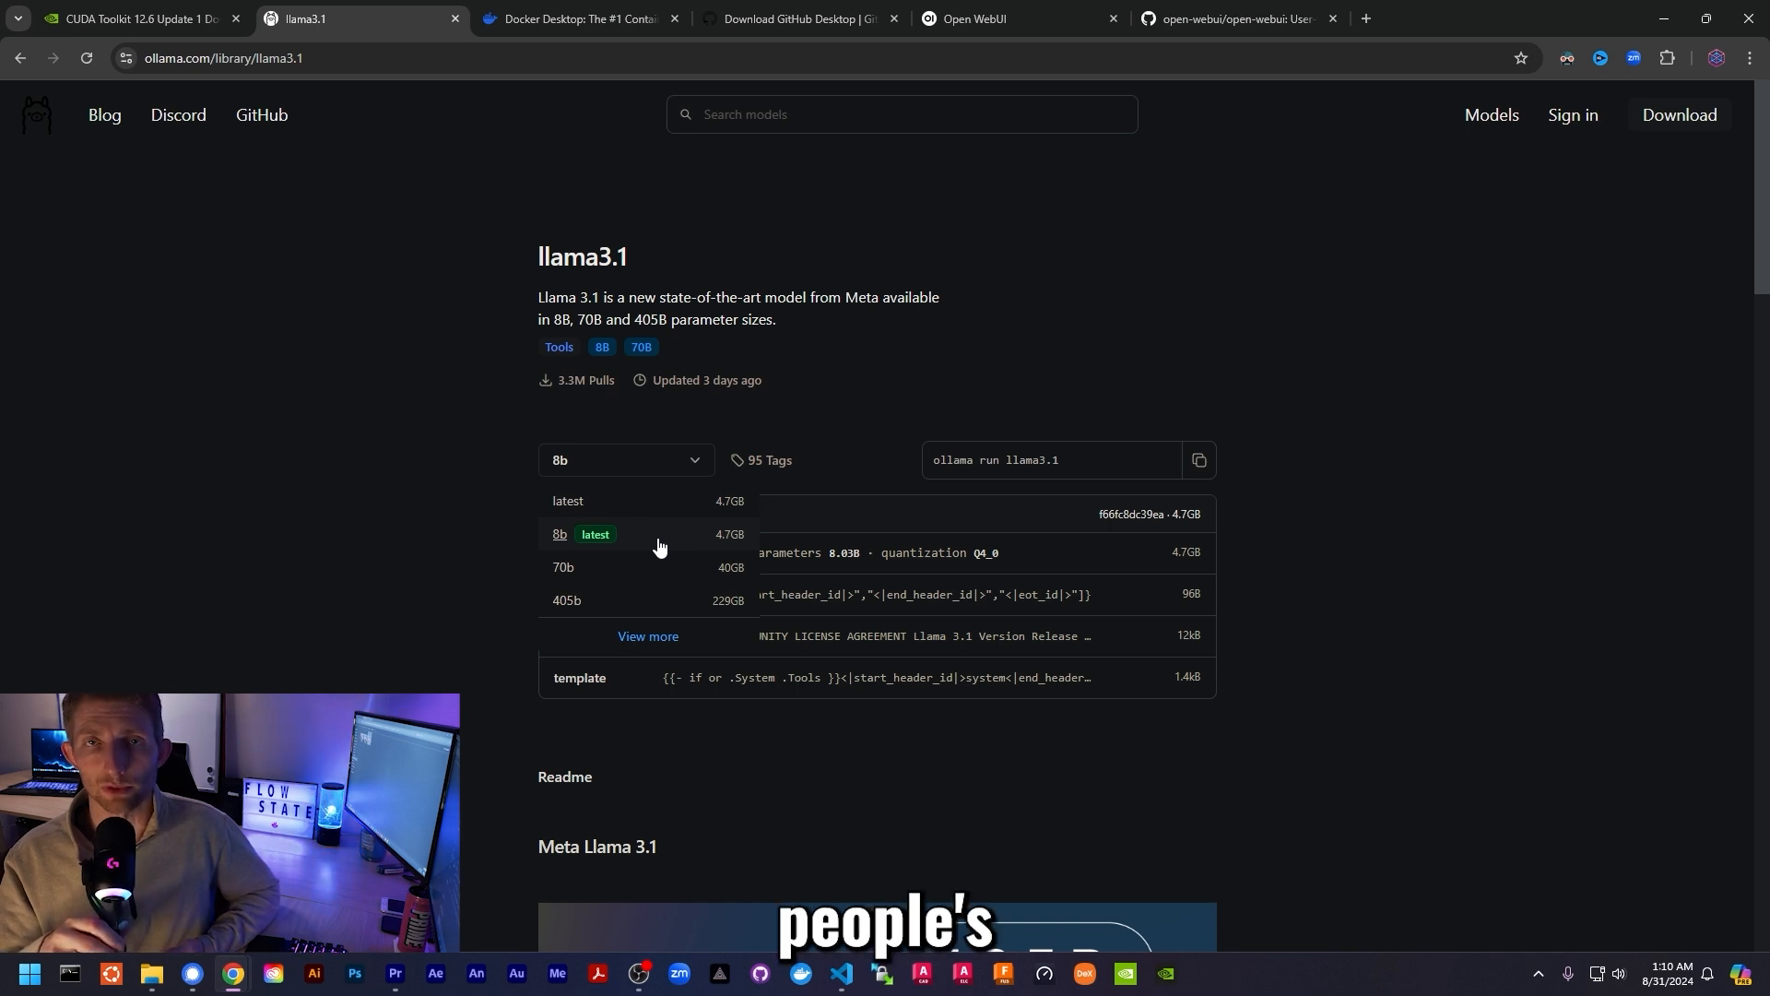
click(676, 544)
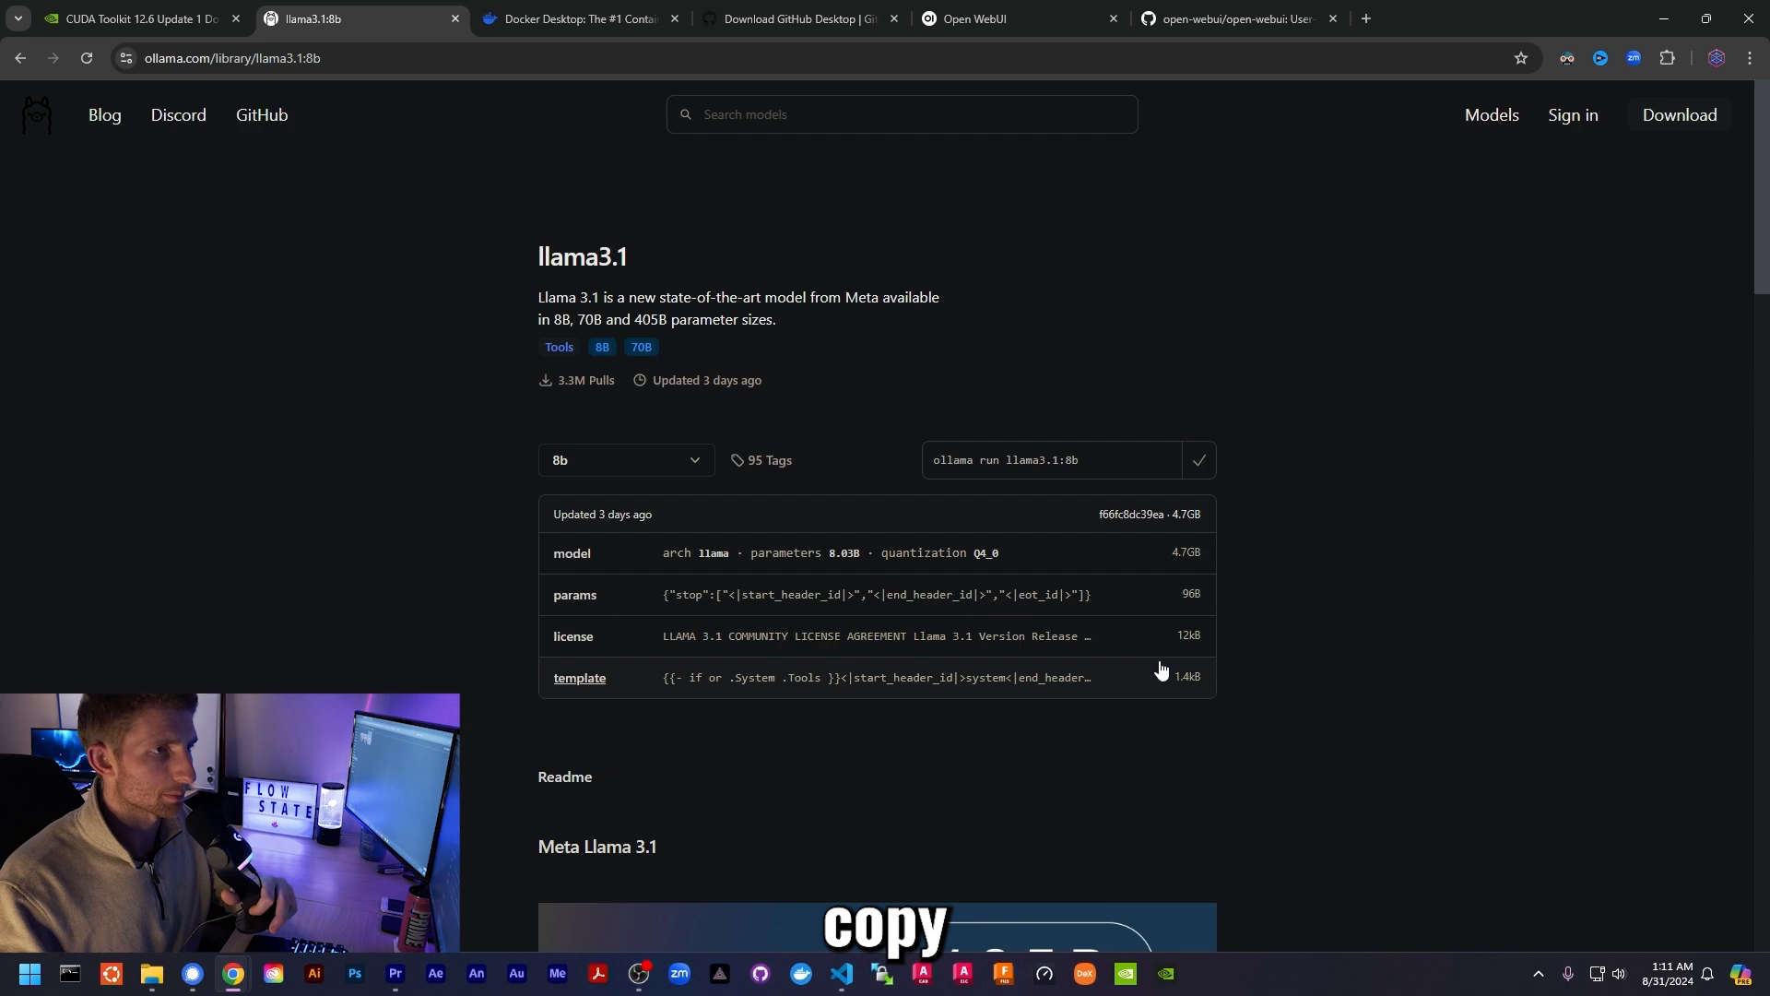
- Run 'ollama run llama3.1:8b' in Command Prompt, pulling the 4.7 GB model to 100%
click(1651, 28)
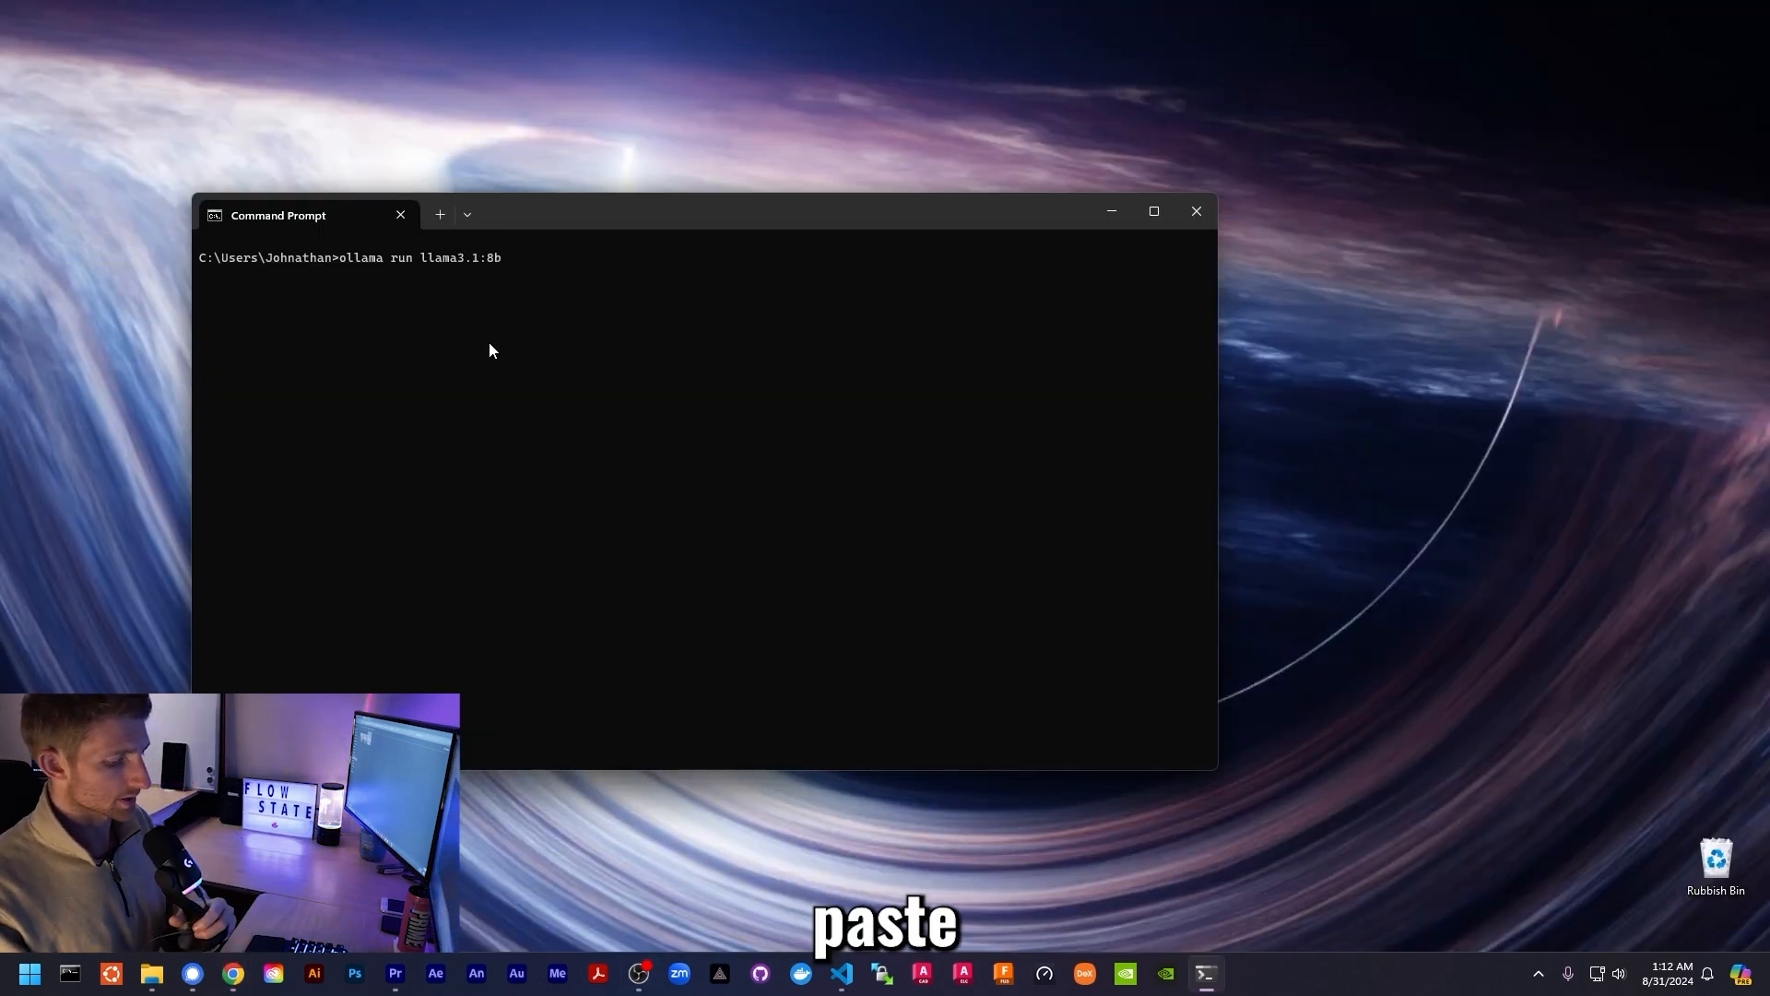
key(Return)
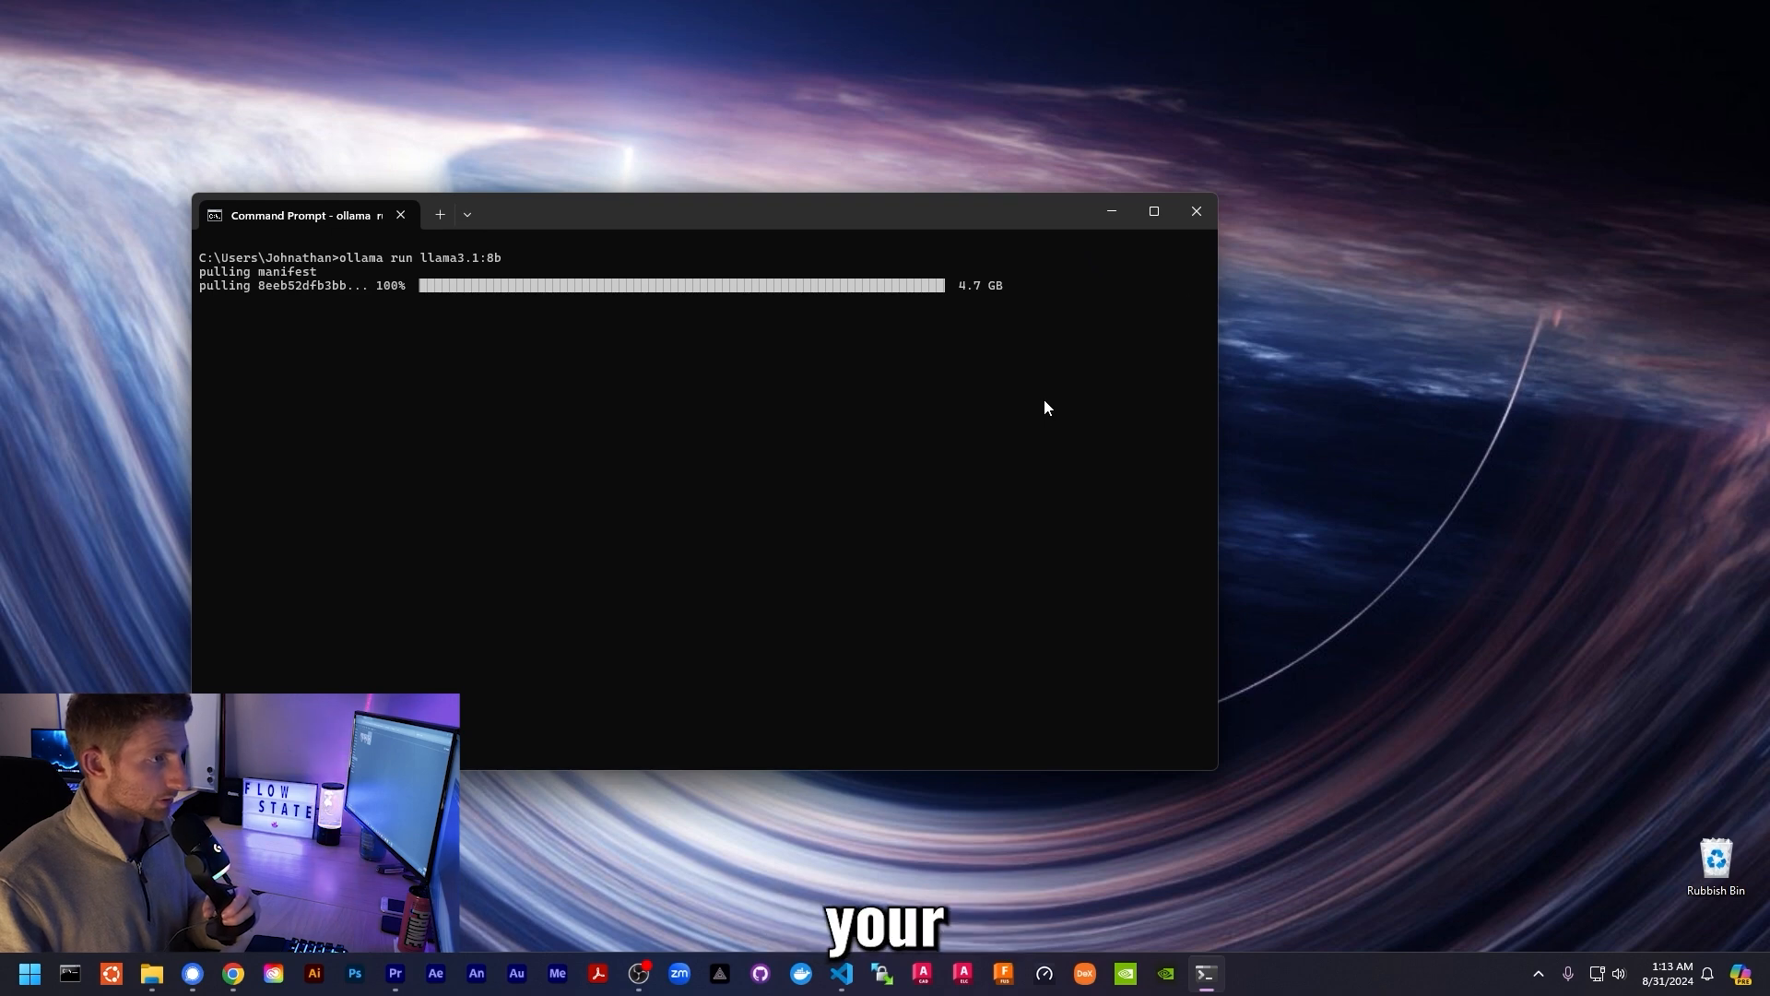
drag(1010, 285, 996, 330)
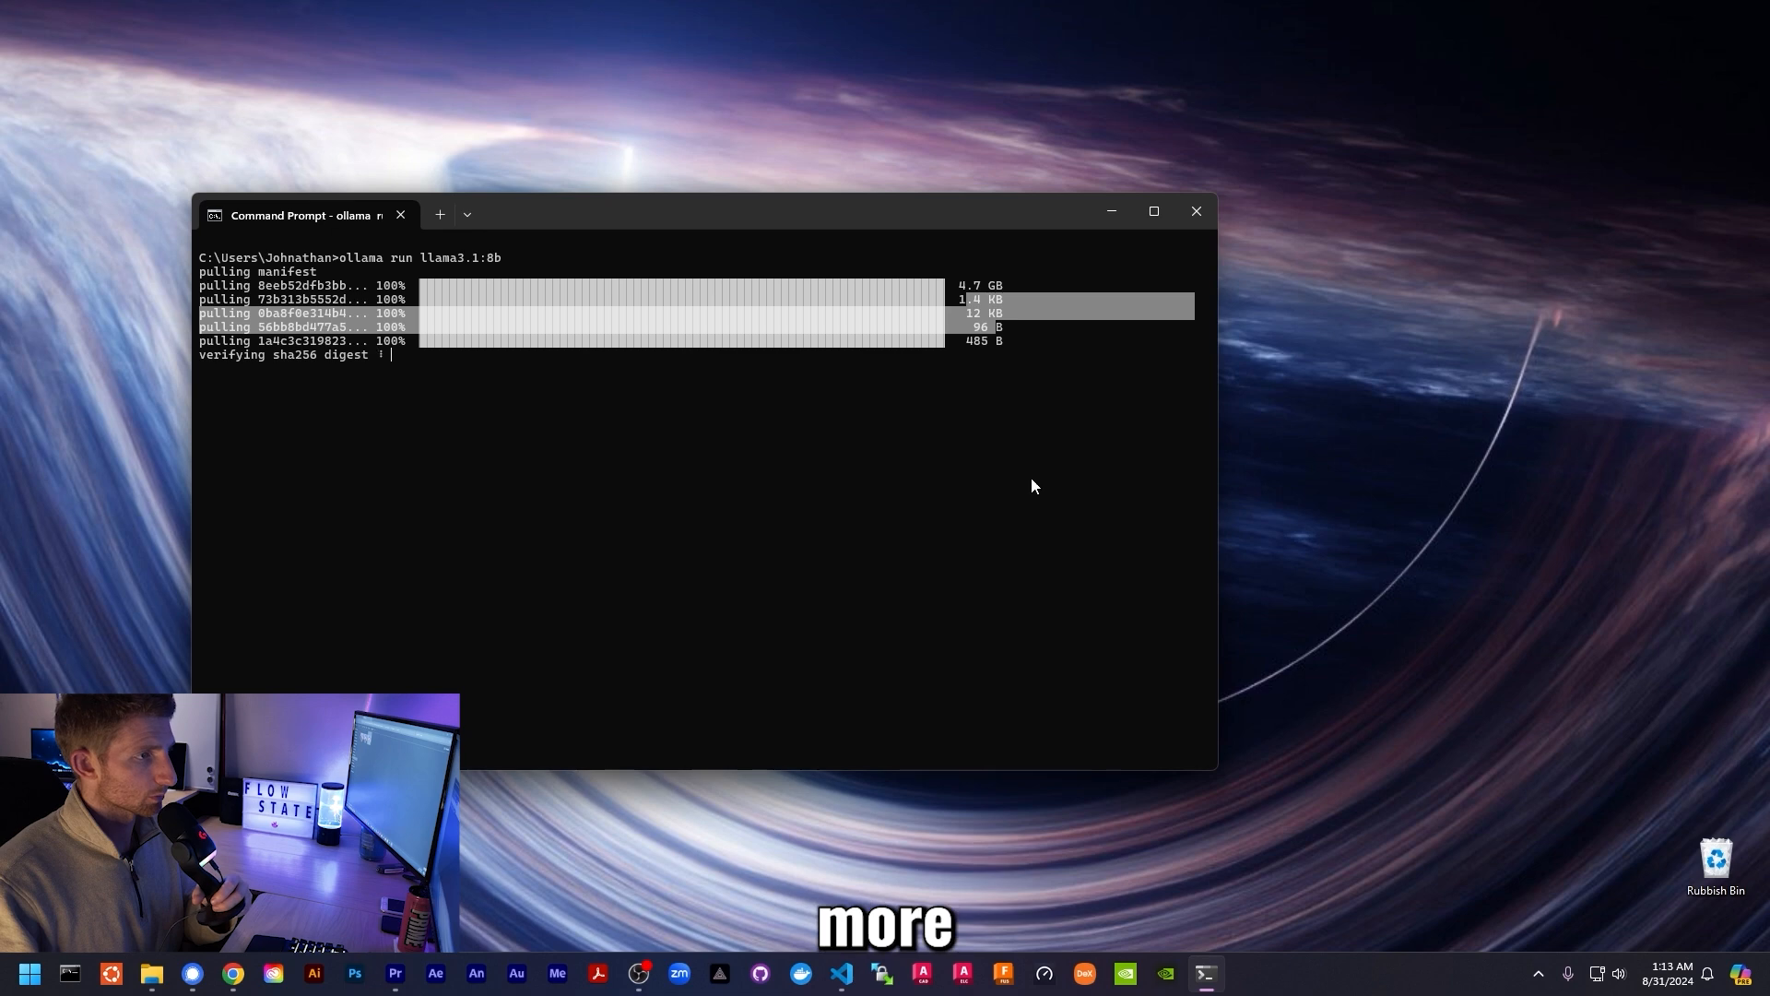
click(1031, 479)
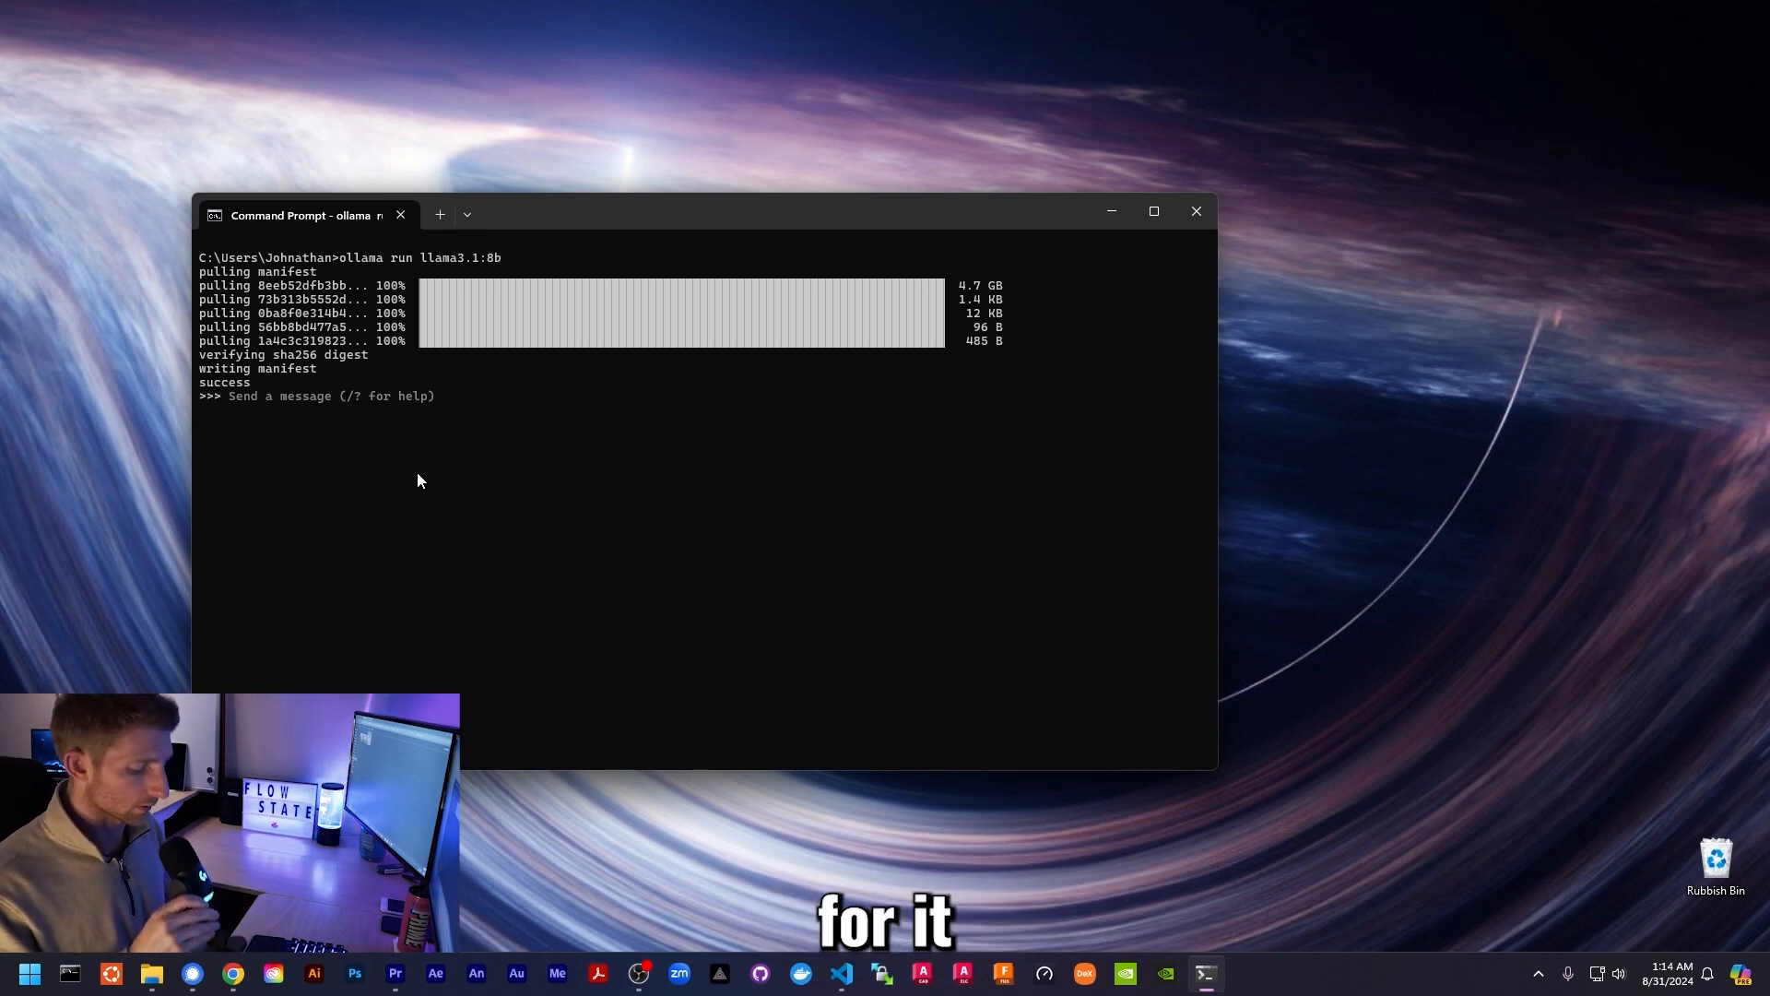
- Ask llama3.1:8b 'hi how are you doing today?' and end the chat with /bye
text(hi how are you doing today?)
key(Return)
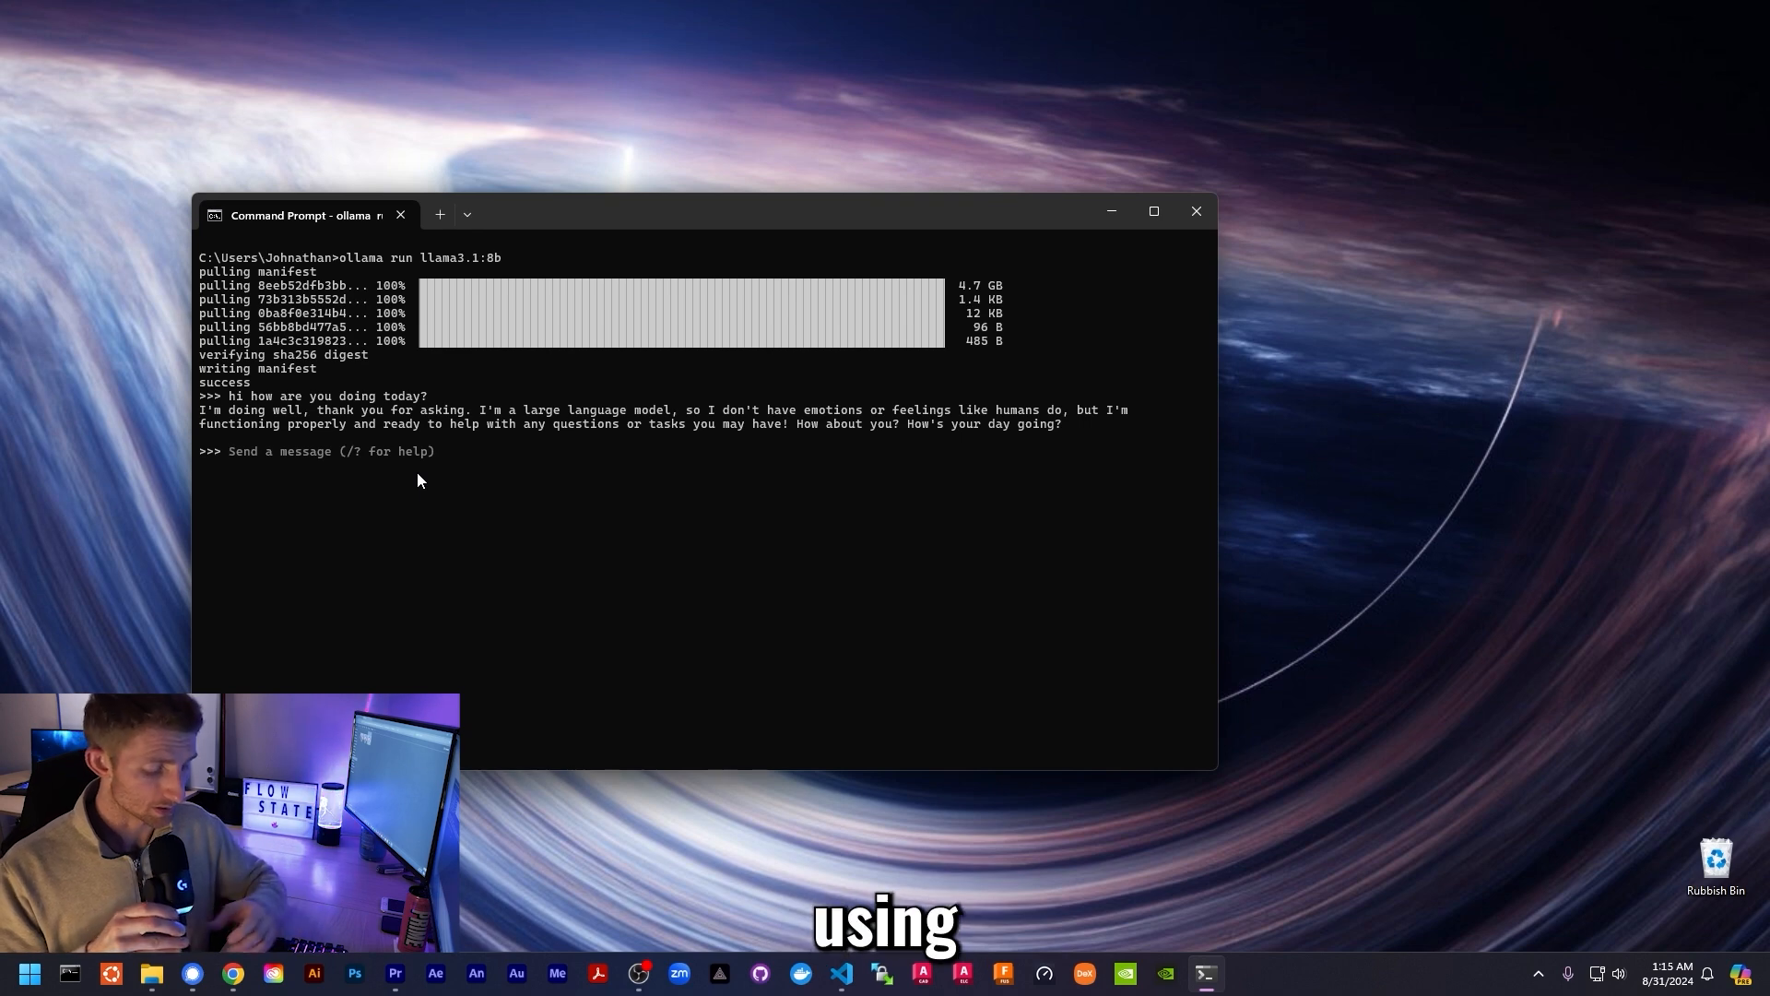
text(/bye)
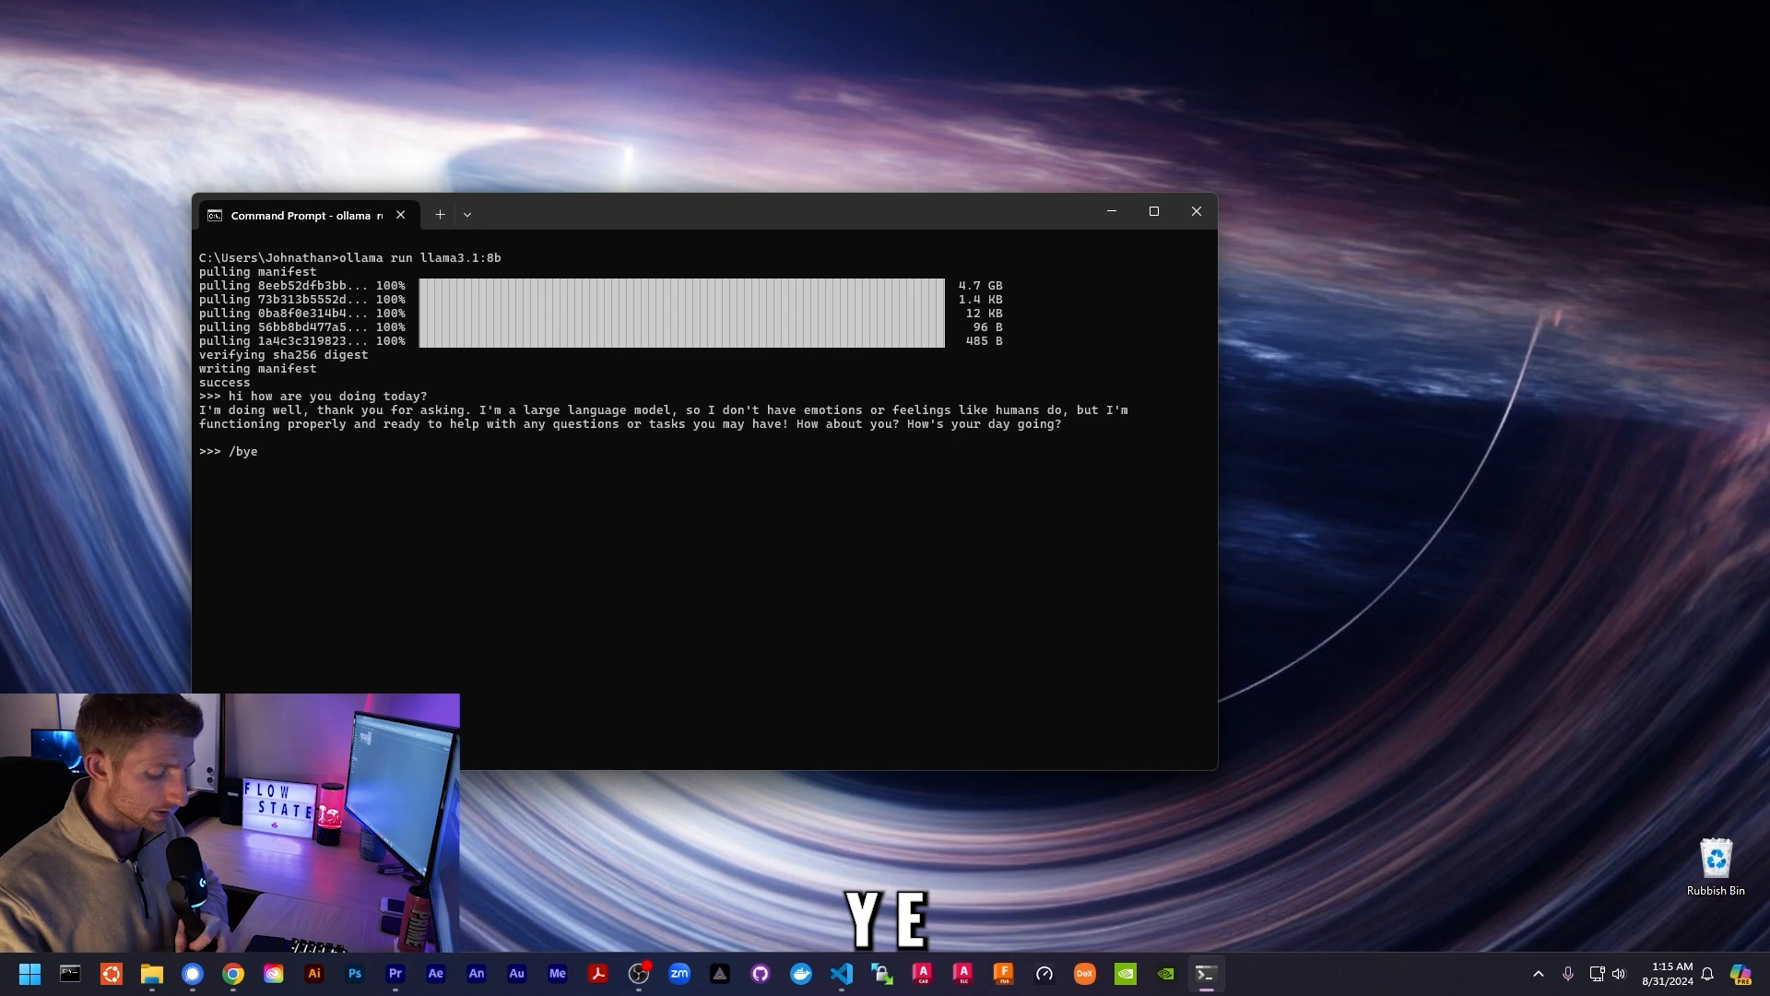
key(Return)
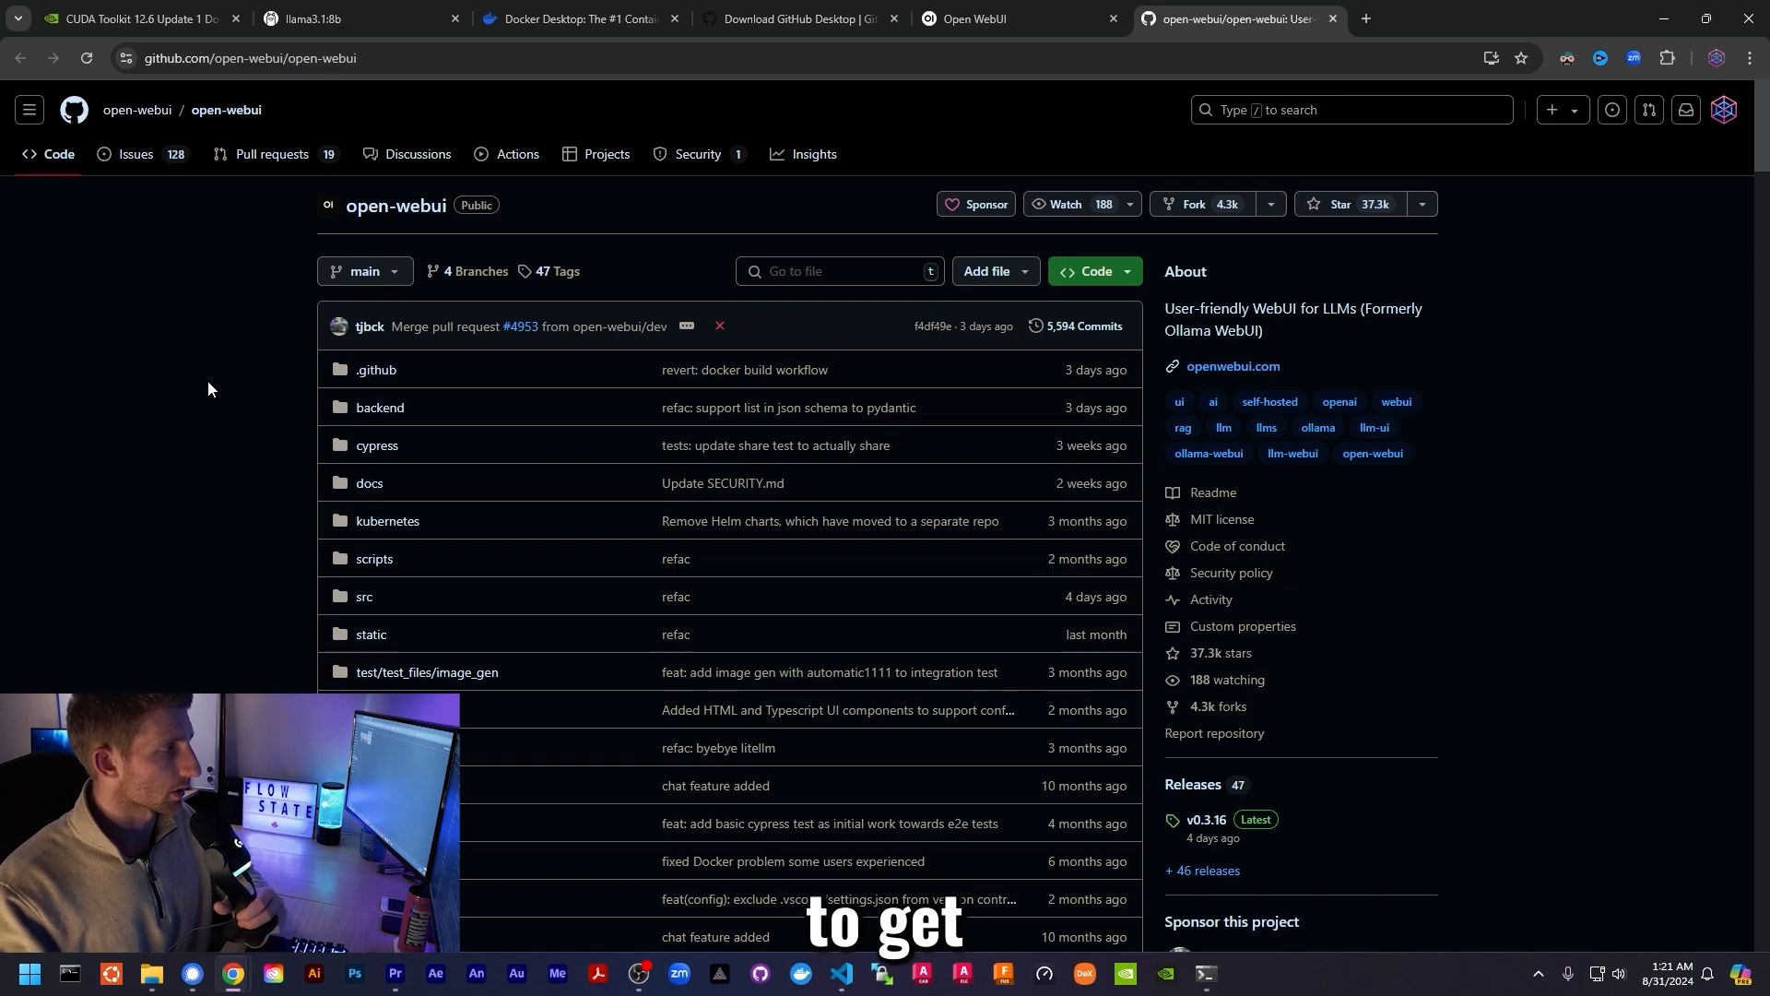
- Copy the first docker run command under Installation with Default Configuration, for Ollama on your computer
scroll(204, 387, down, 13)
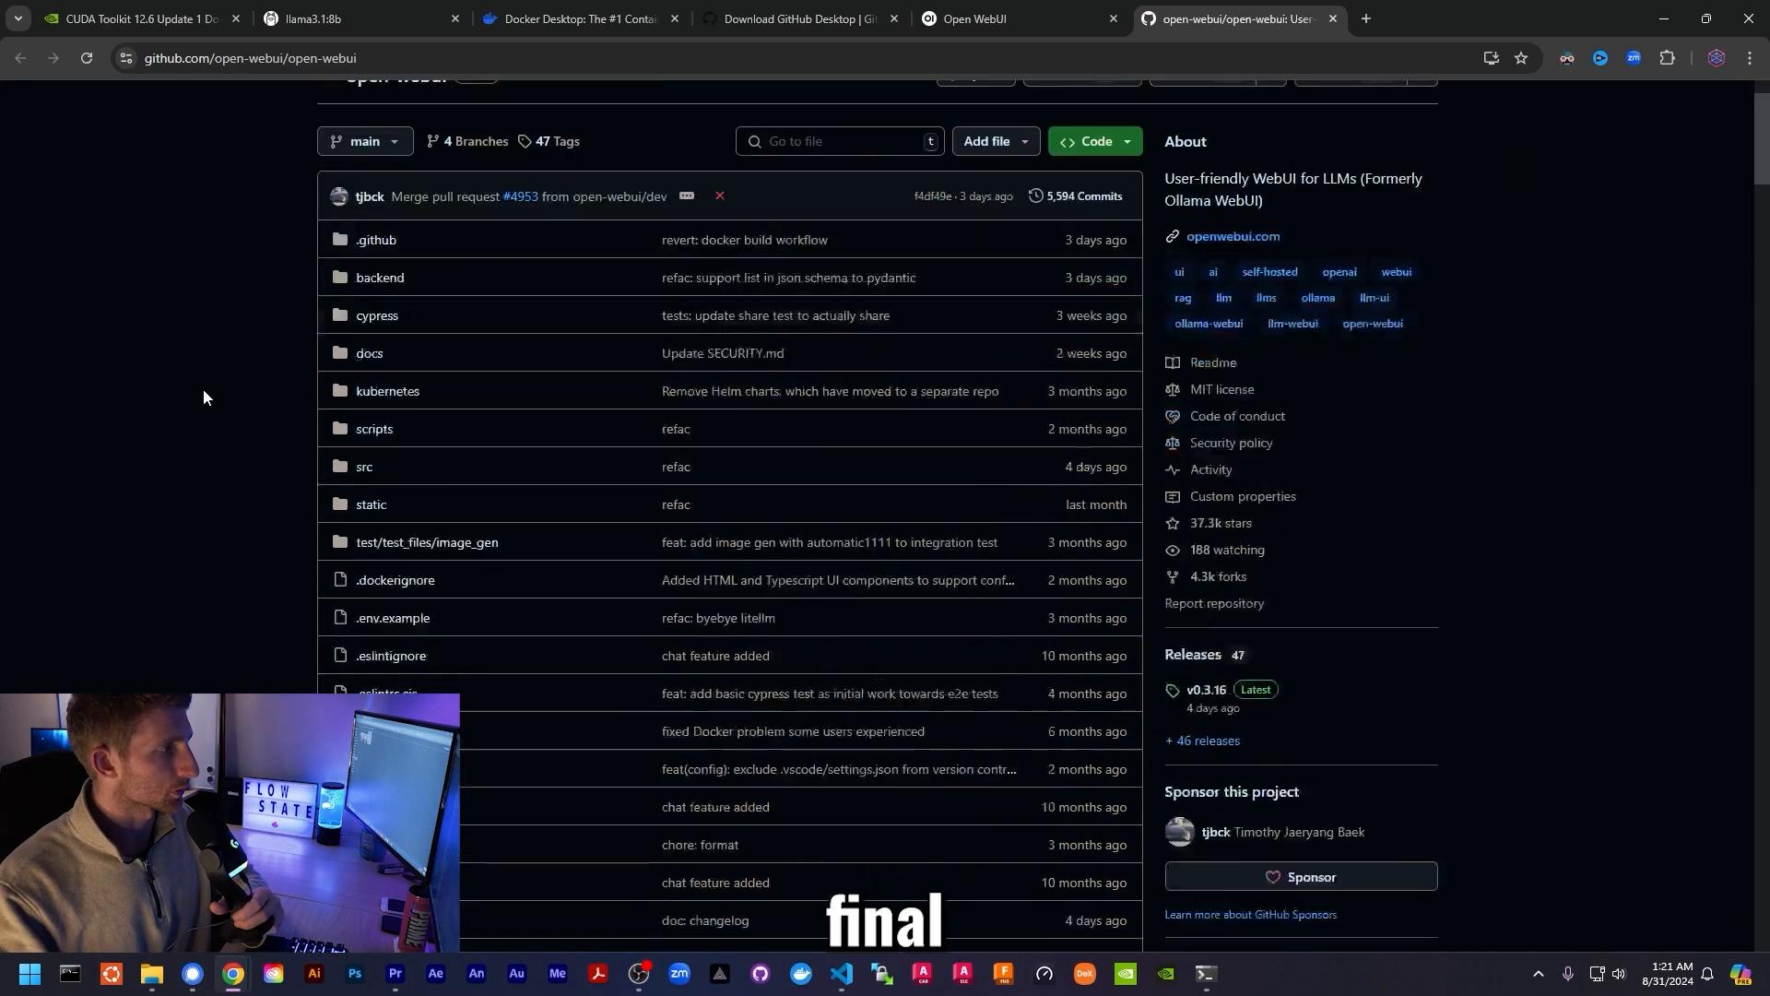
scroll(199, 397, down, 12)
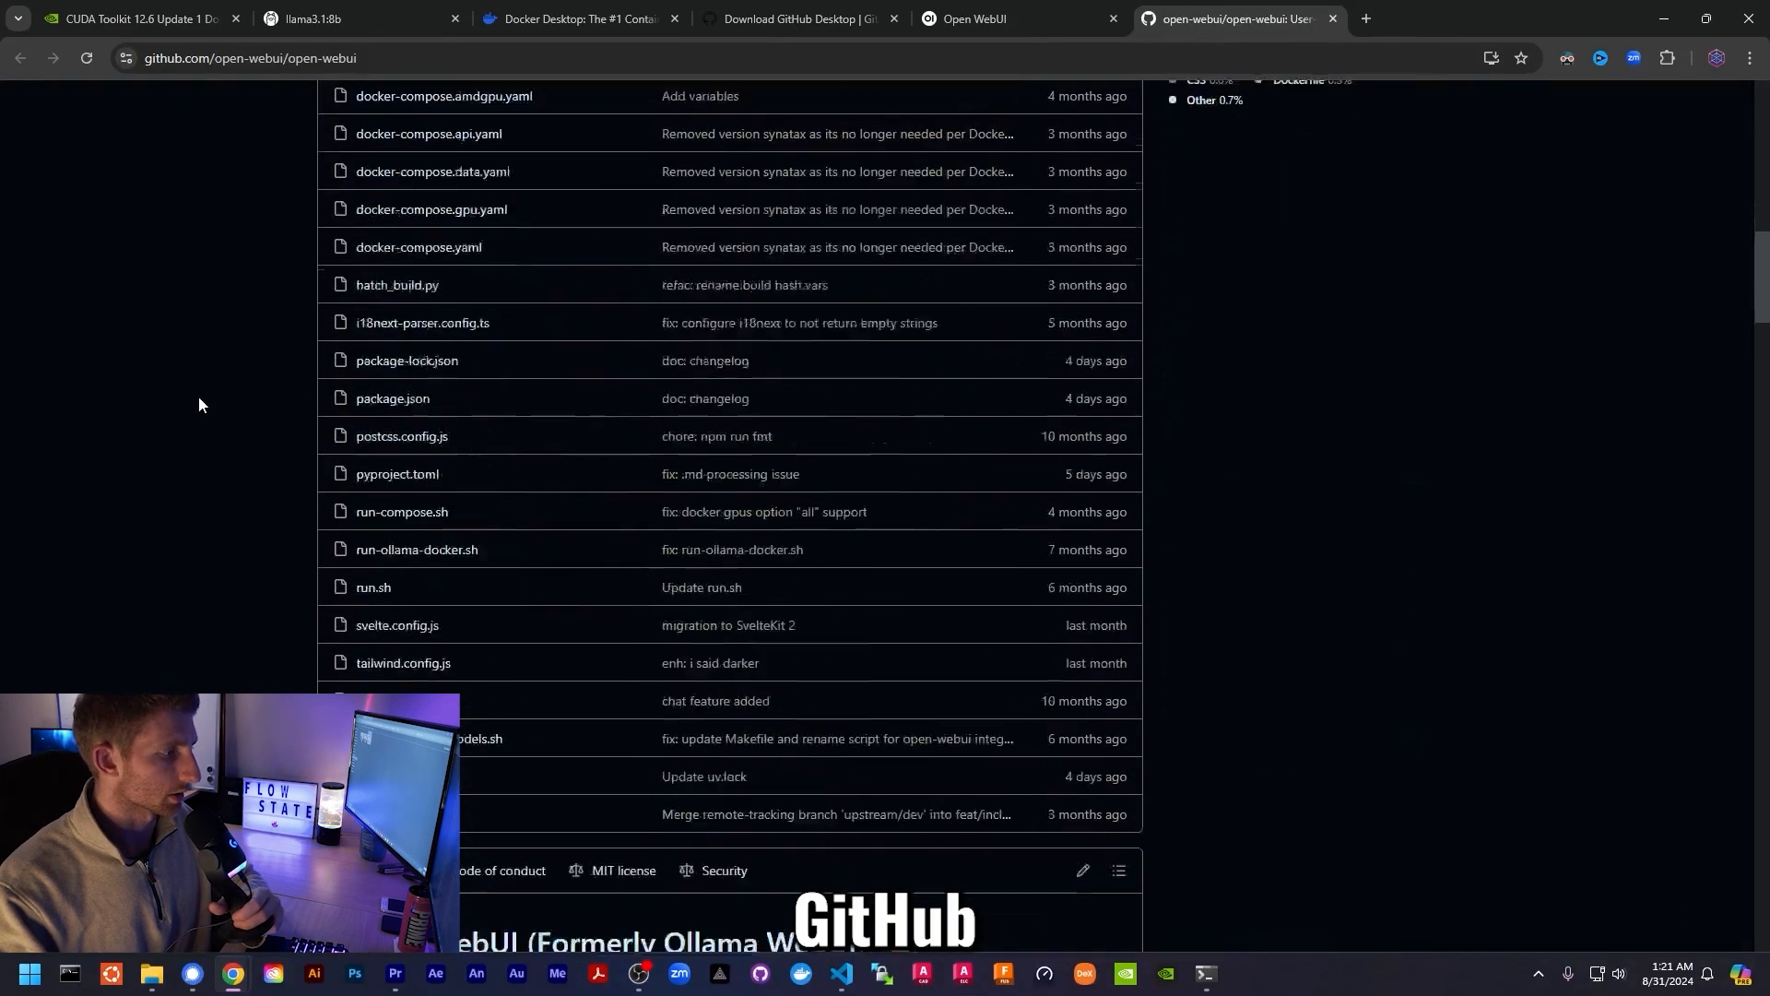
scroll(205, 387, down, 12)
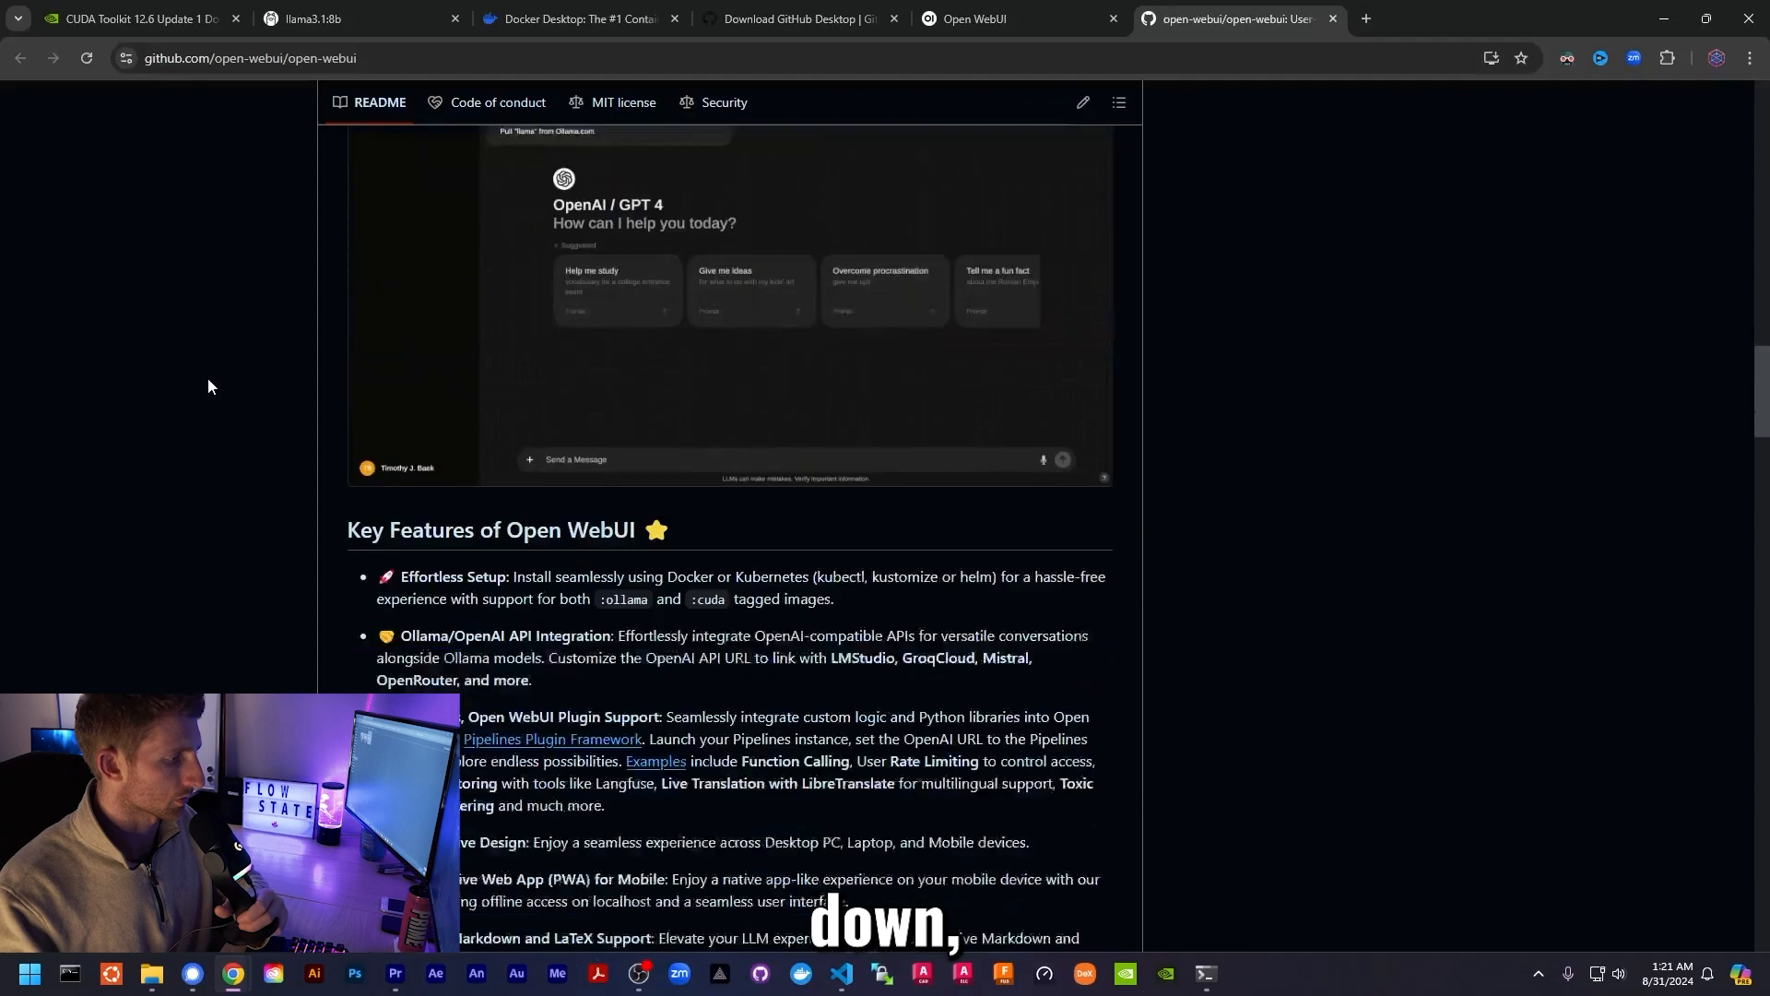
scroll(206, 384, down, 11)
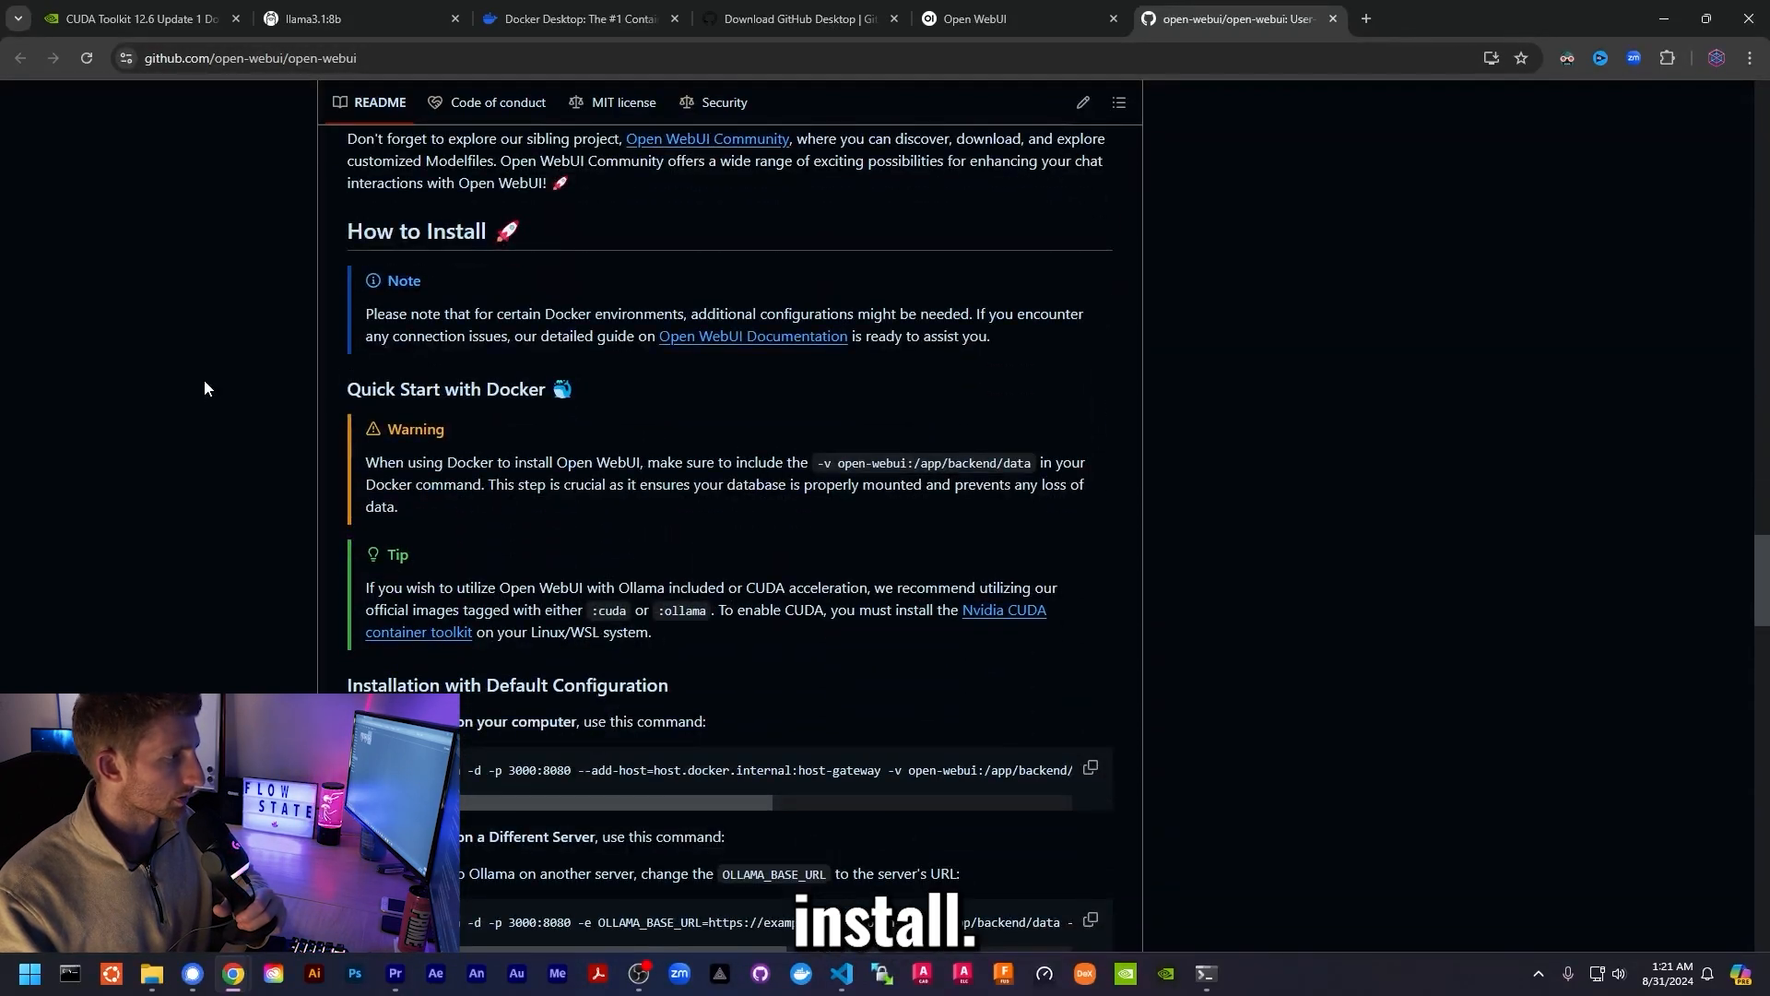
scroll(203, 379, down, 4)
drag(390, 356, 735, 361)
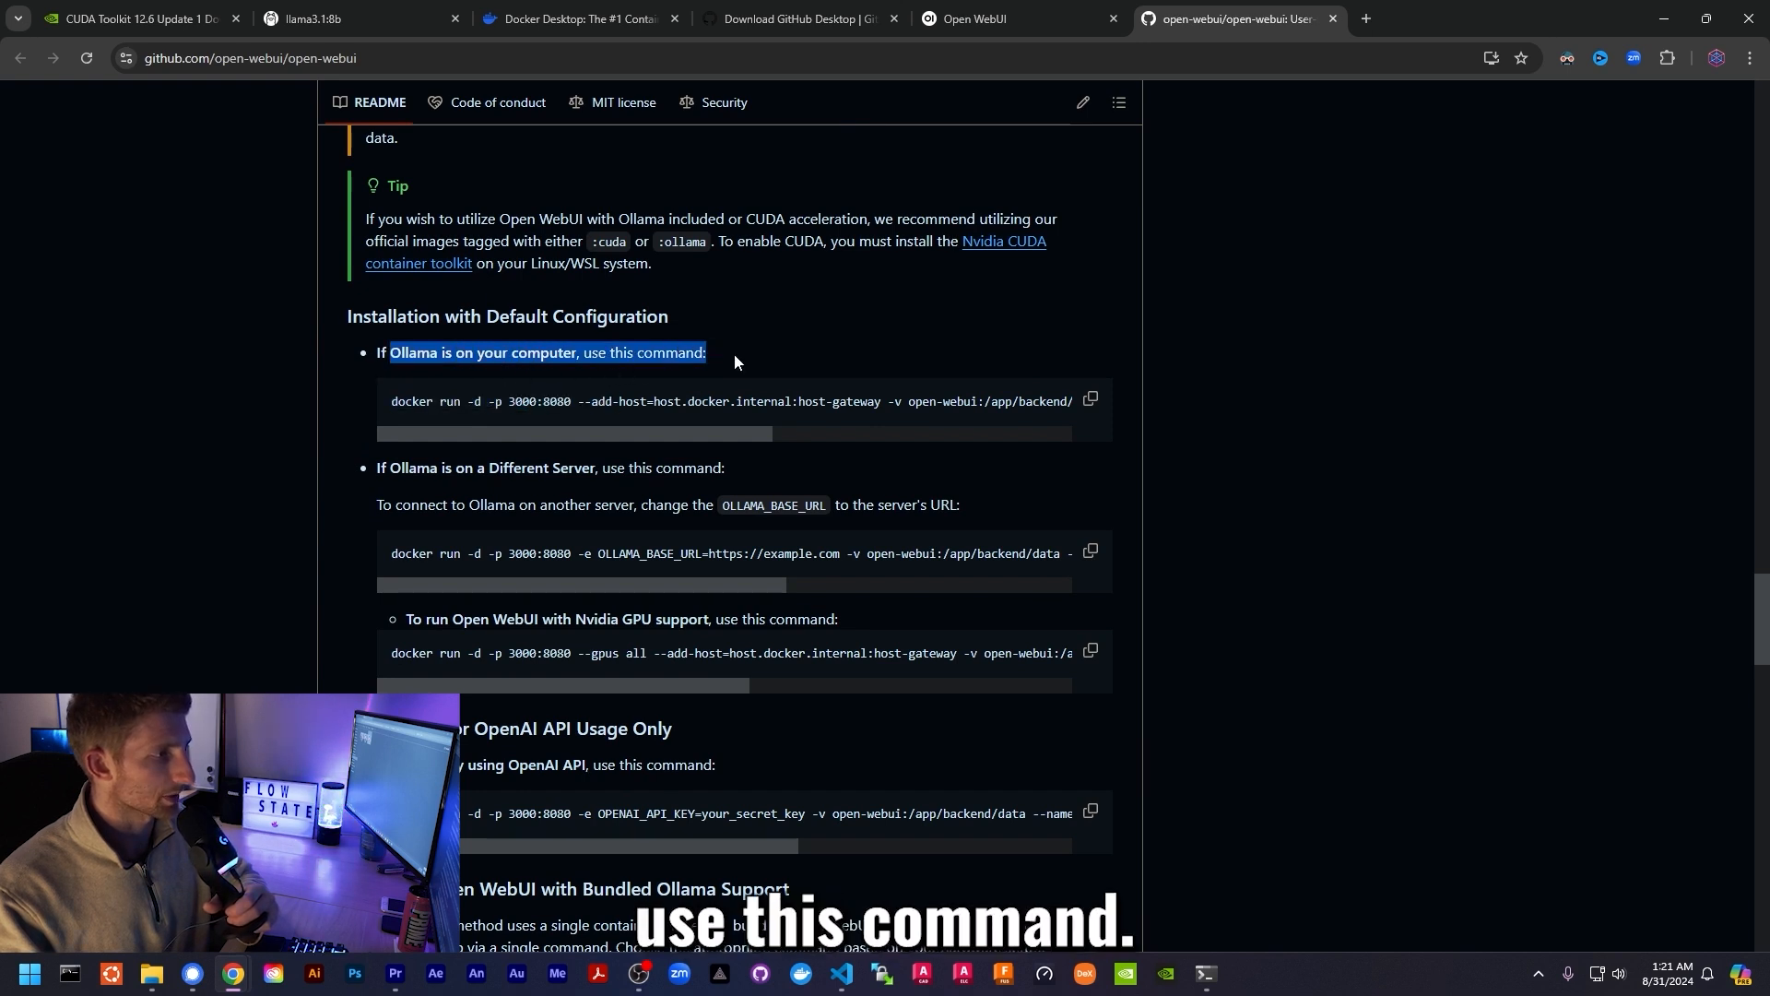
click(733, 353)
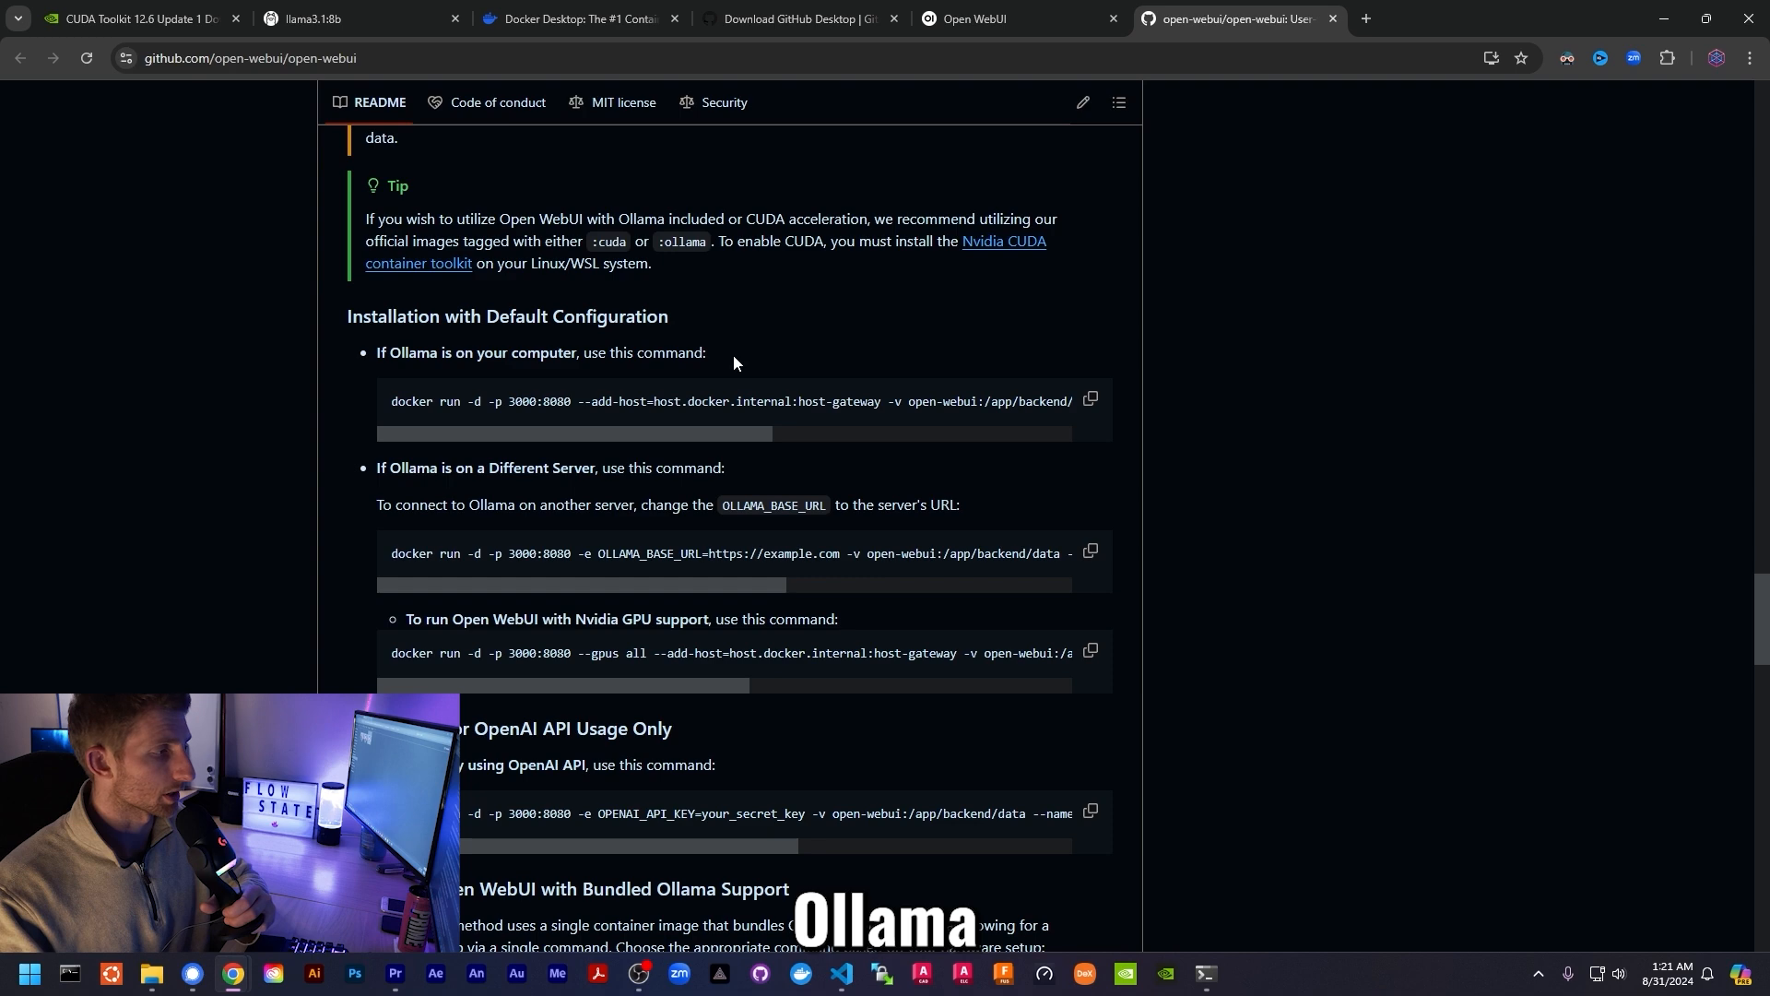
click(1091, 400)
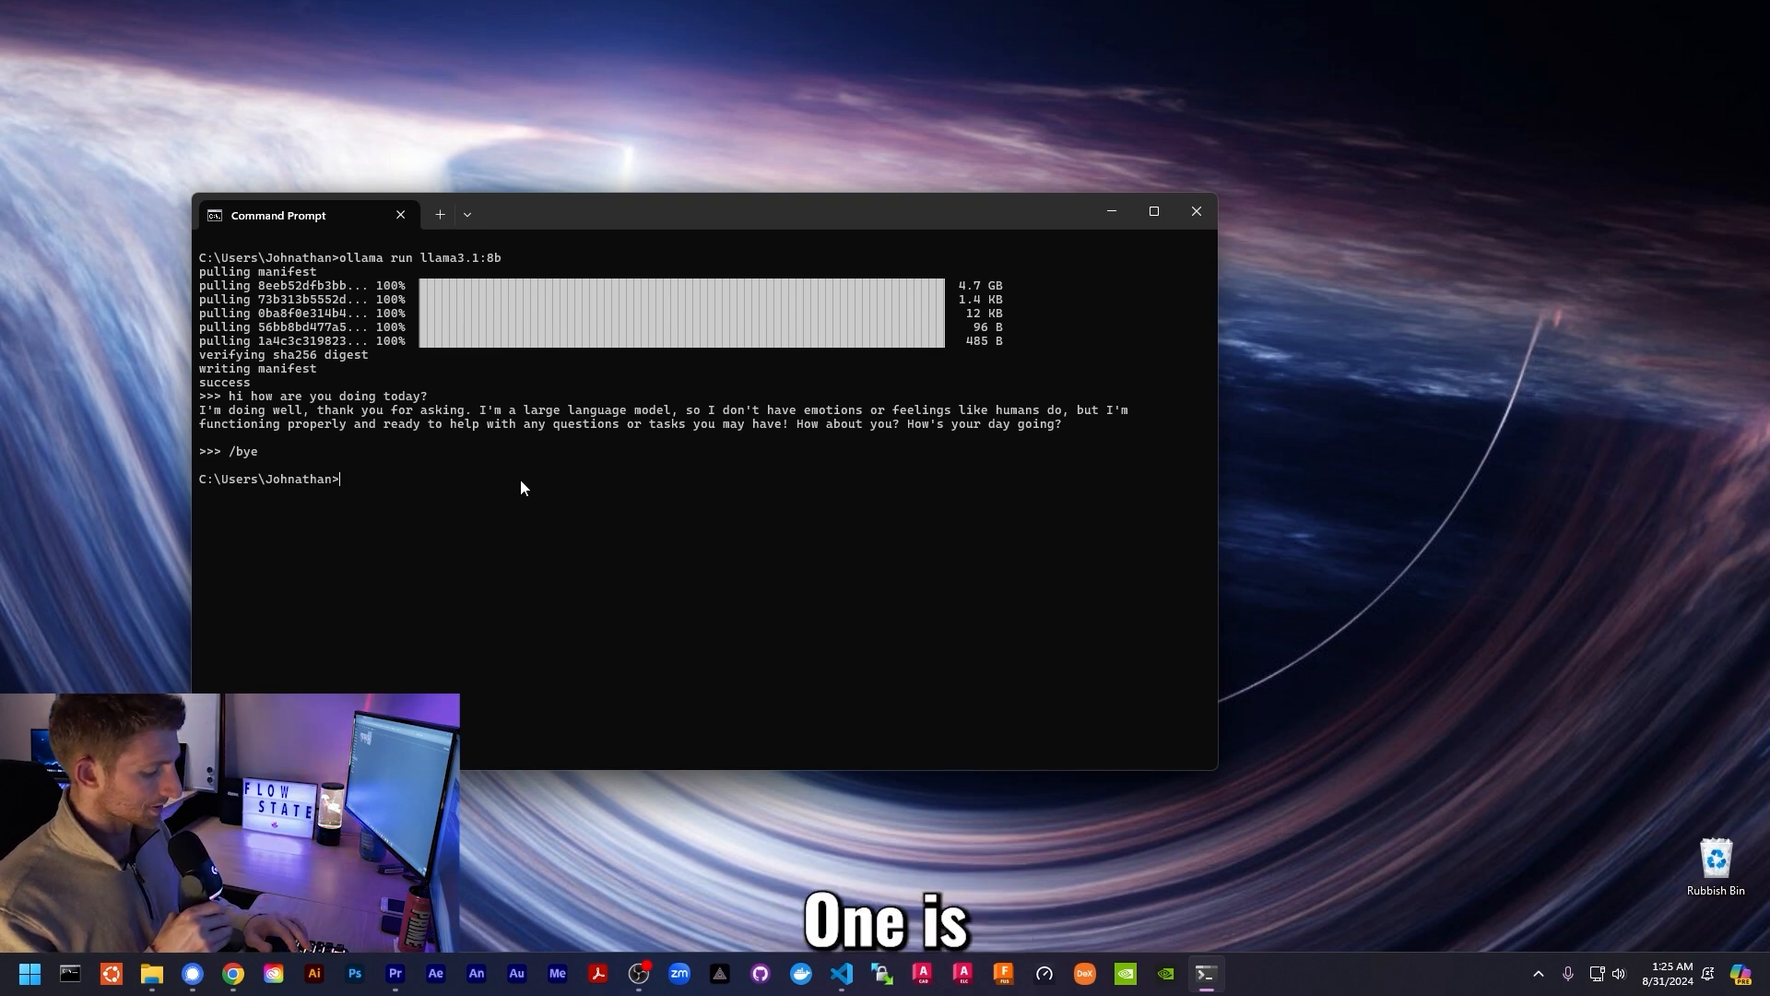
- Clear the partly typed command line and point out the current home folder path
text(cd)
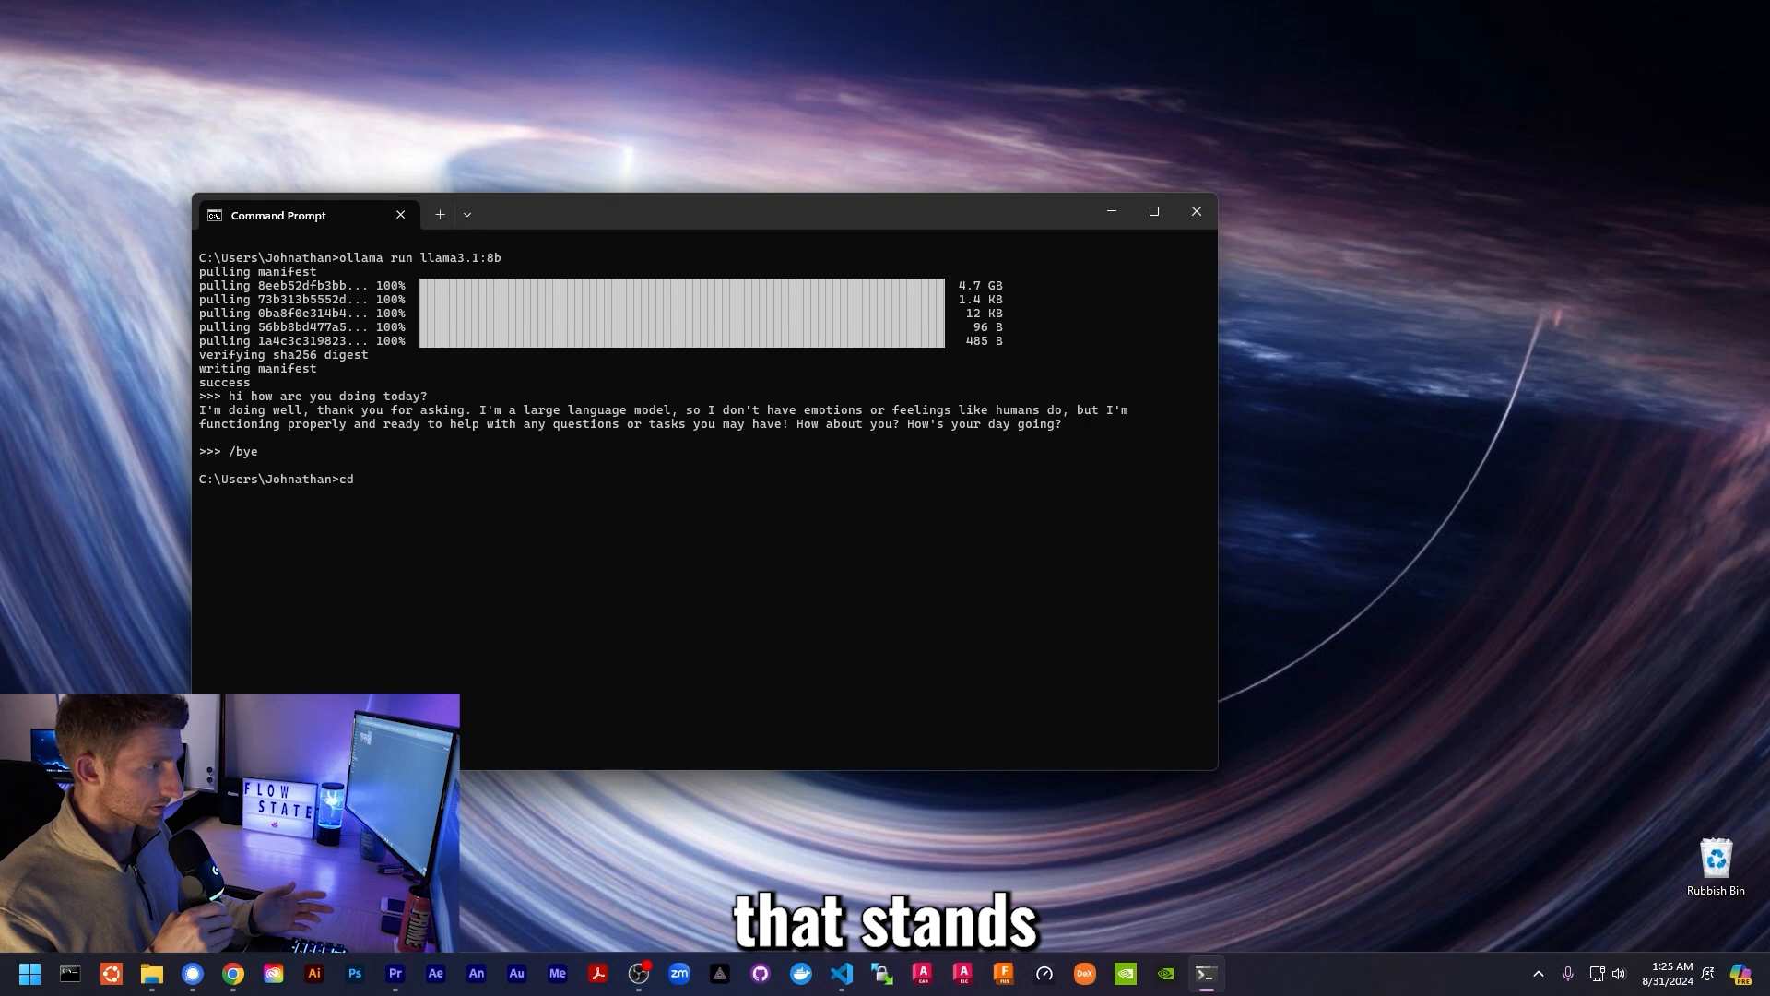
key(BackSpace)
key(BackSpace)
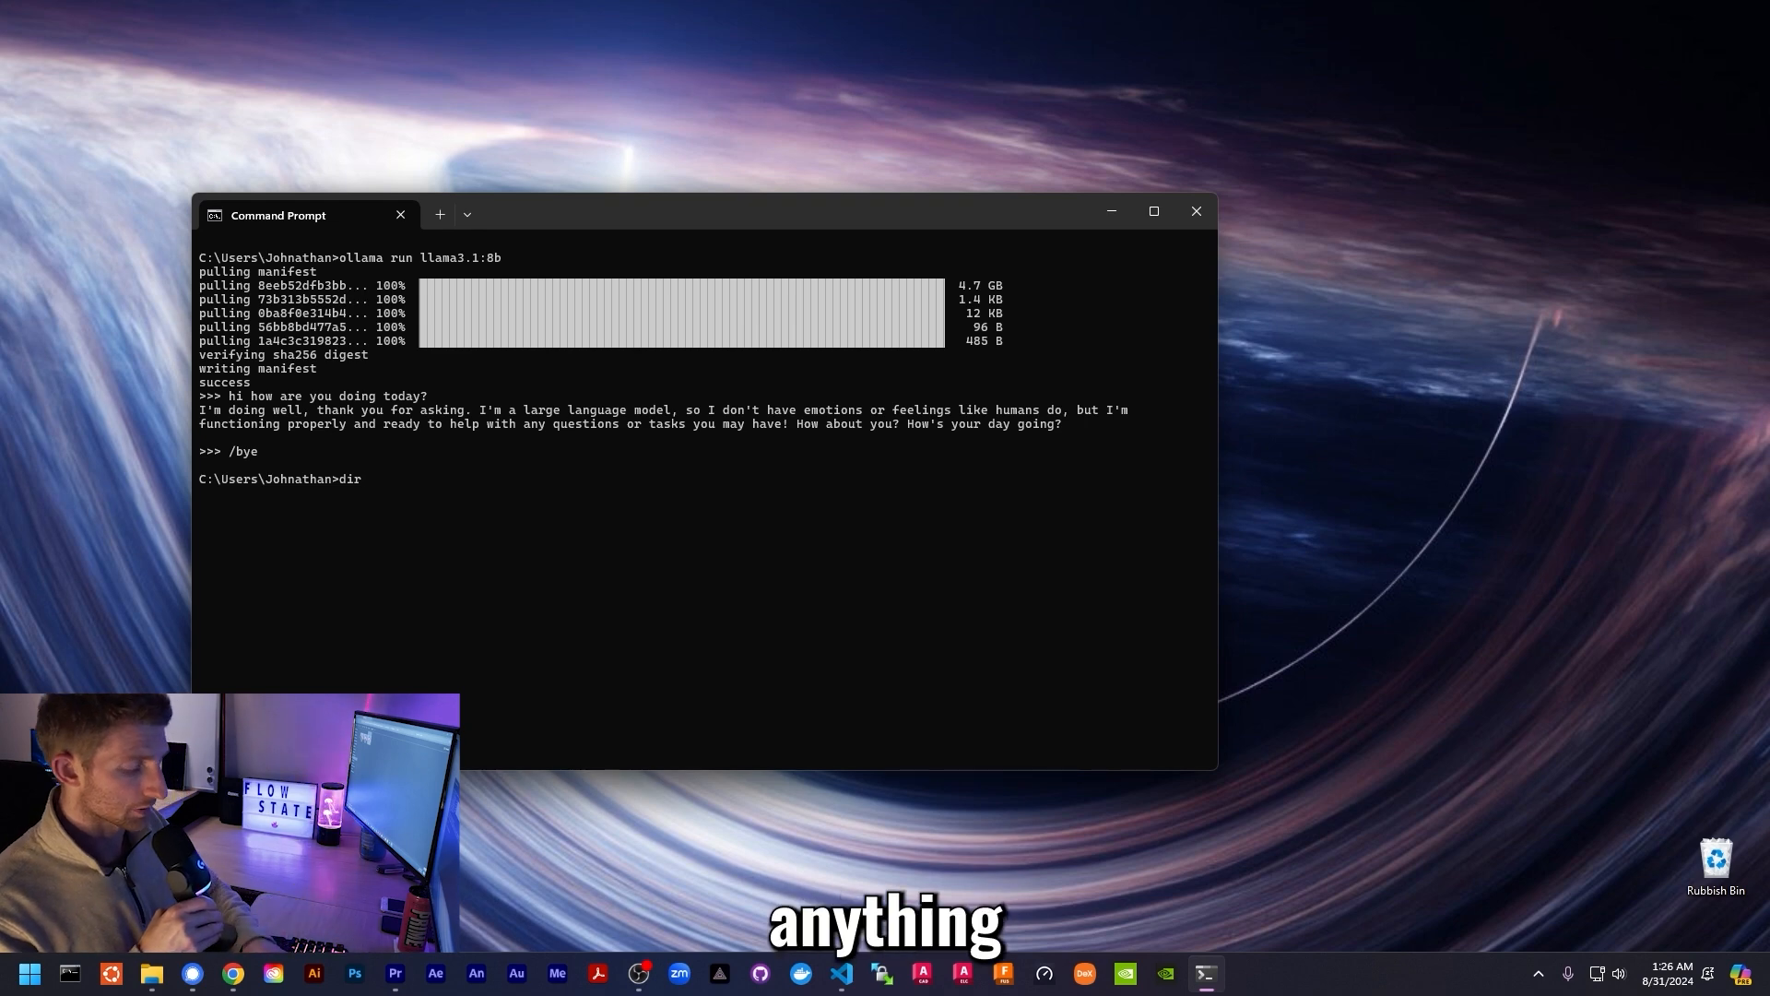
key(BackSpace)
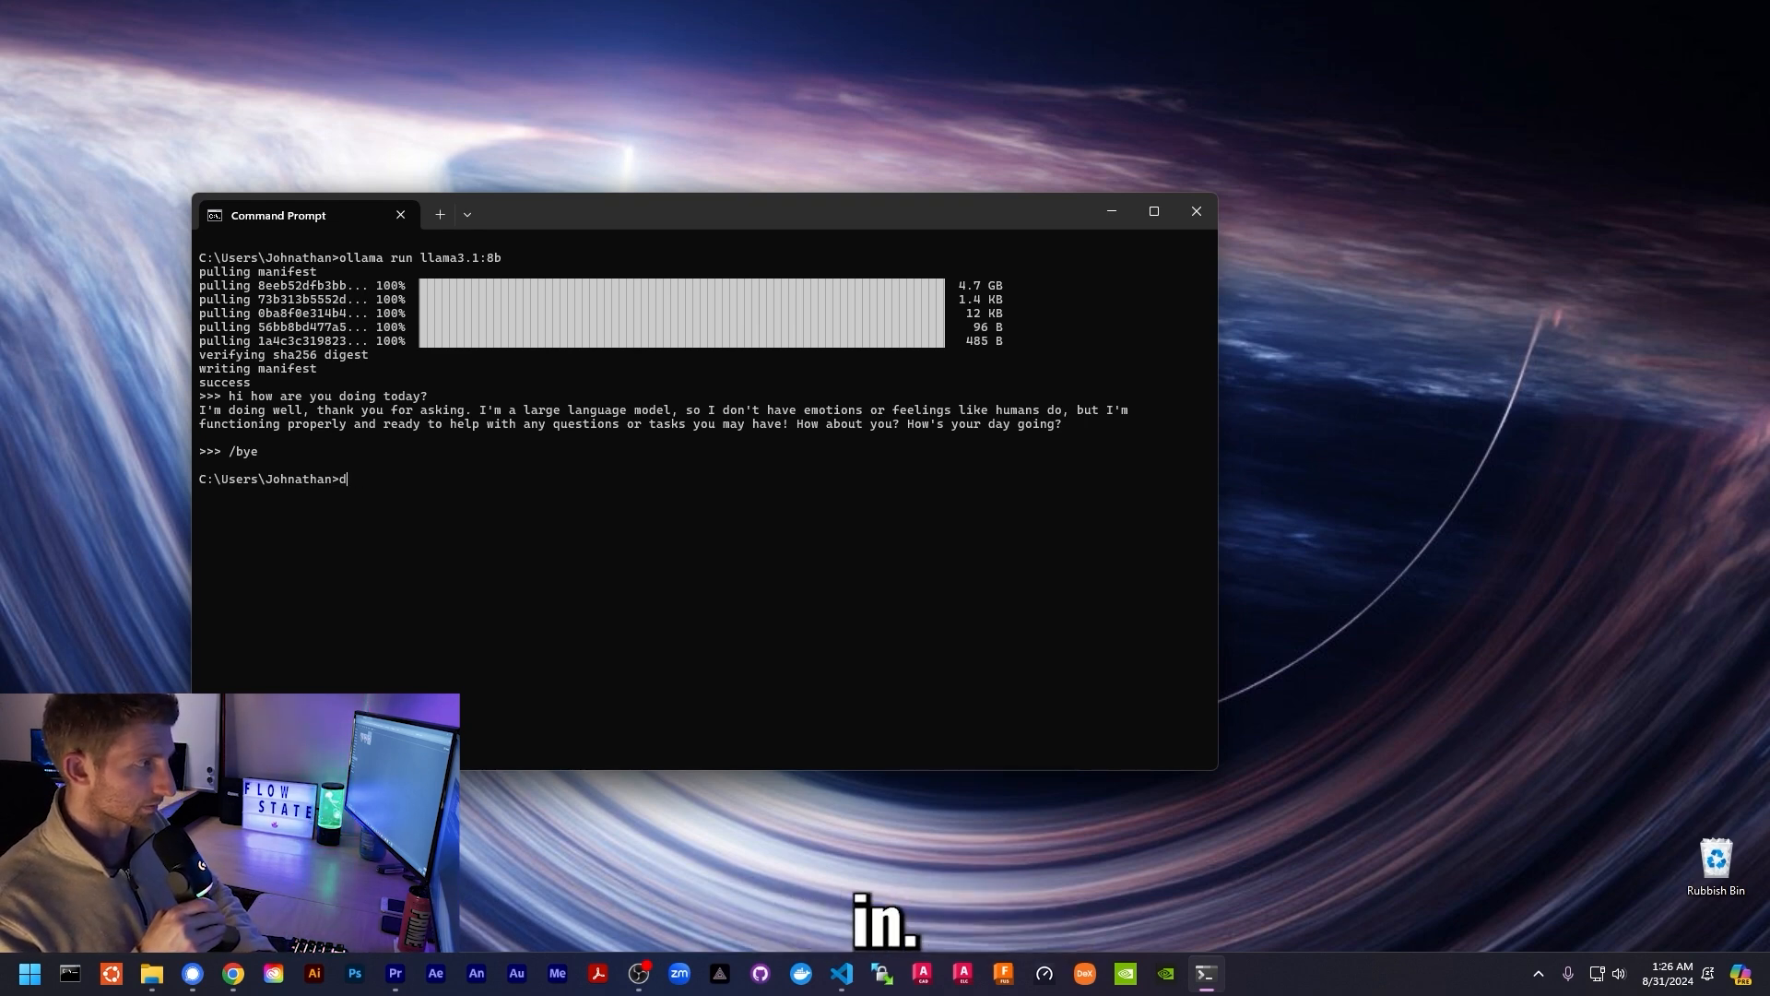
key(BackSpace)
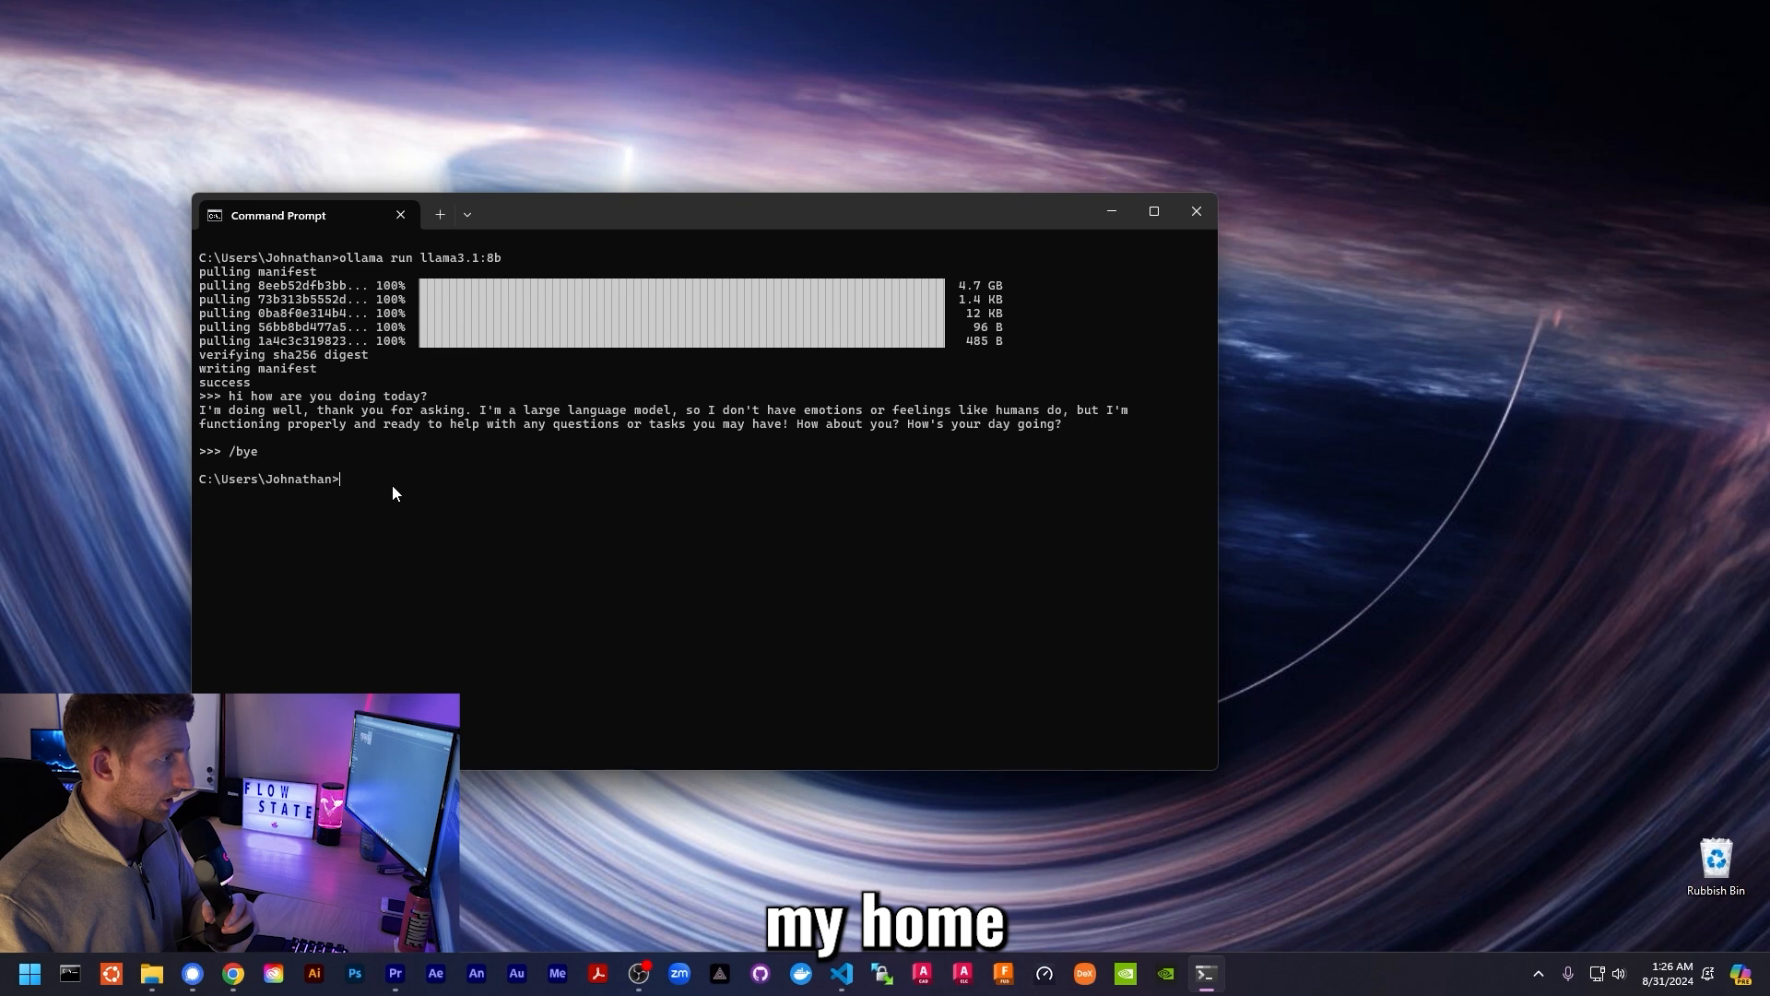
drag(223, 486, 331, 486)
click(359, 487)
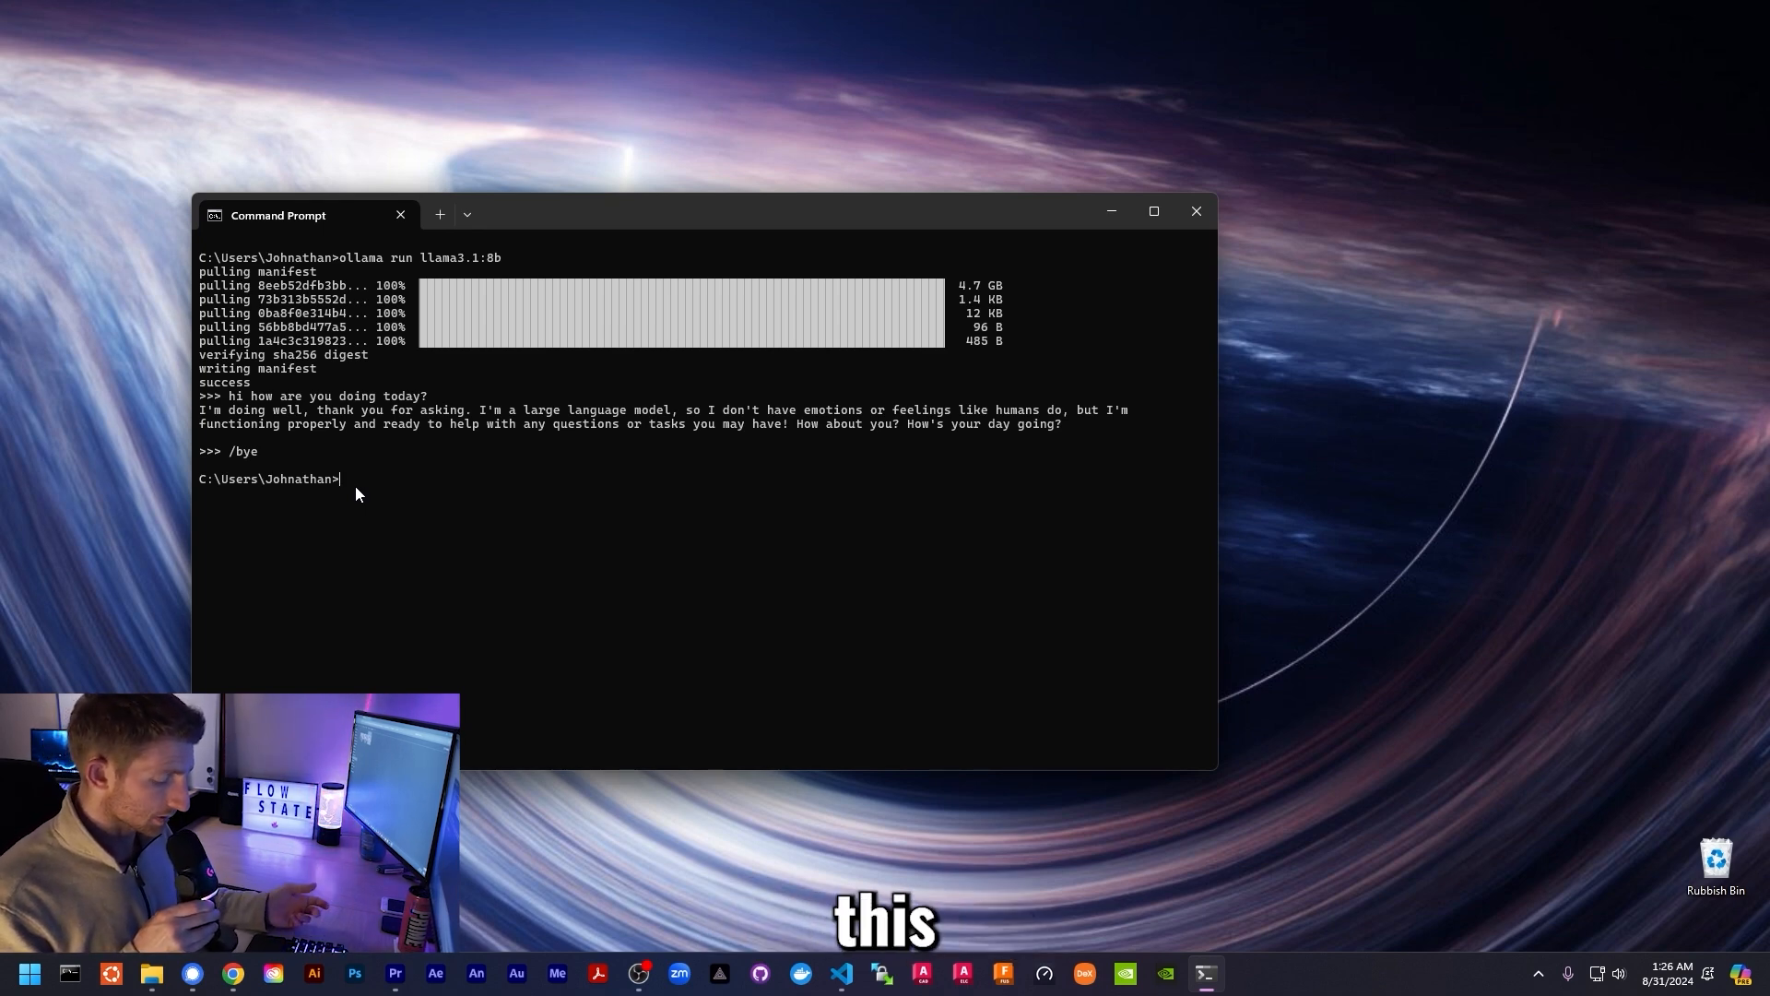
- List the home folder with dir and show the same user folder in File Explorer
text(dir)
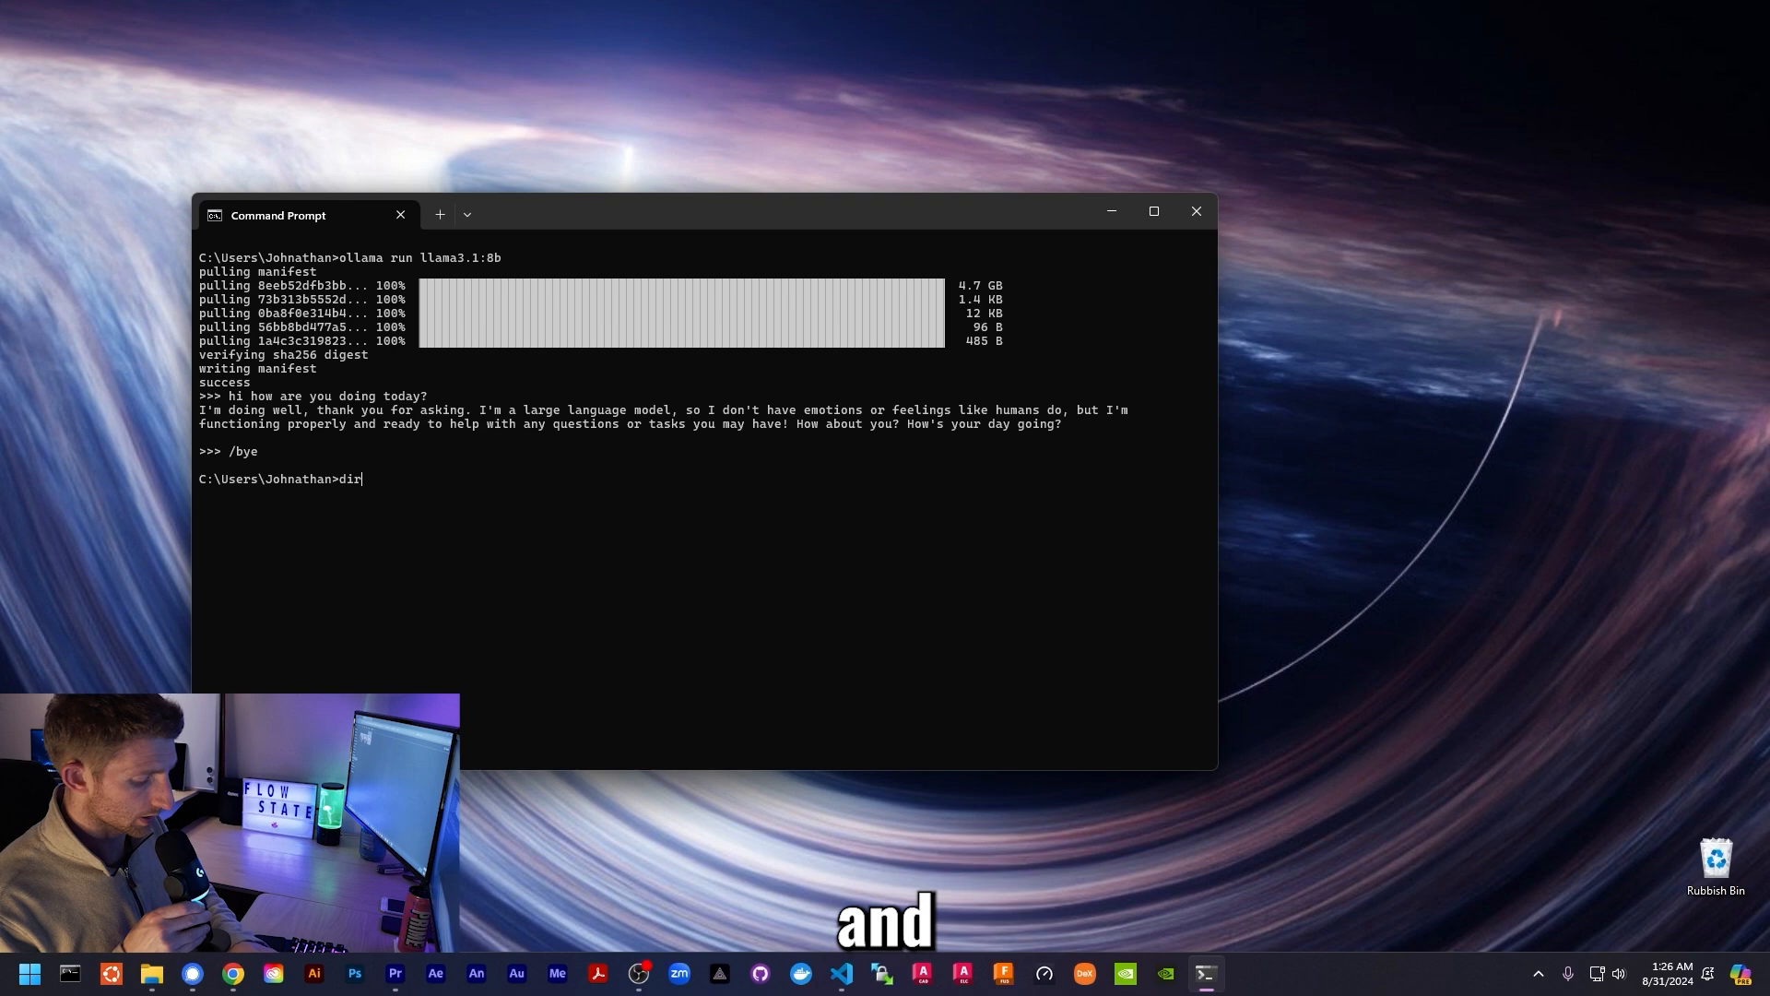
key(Return)
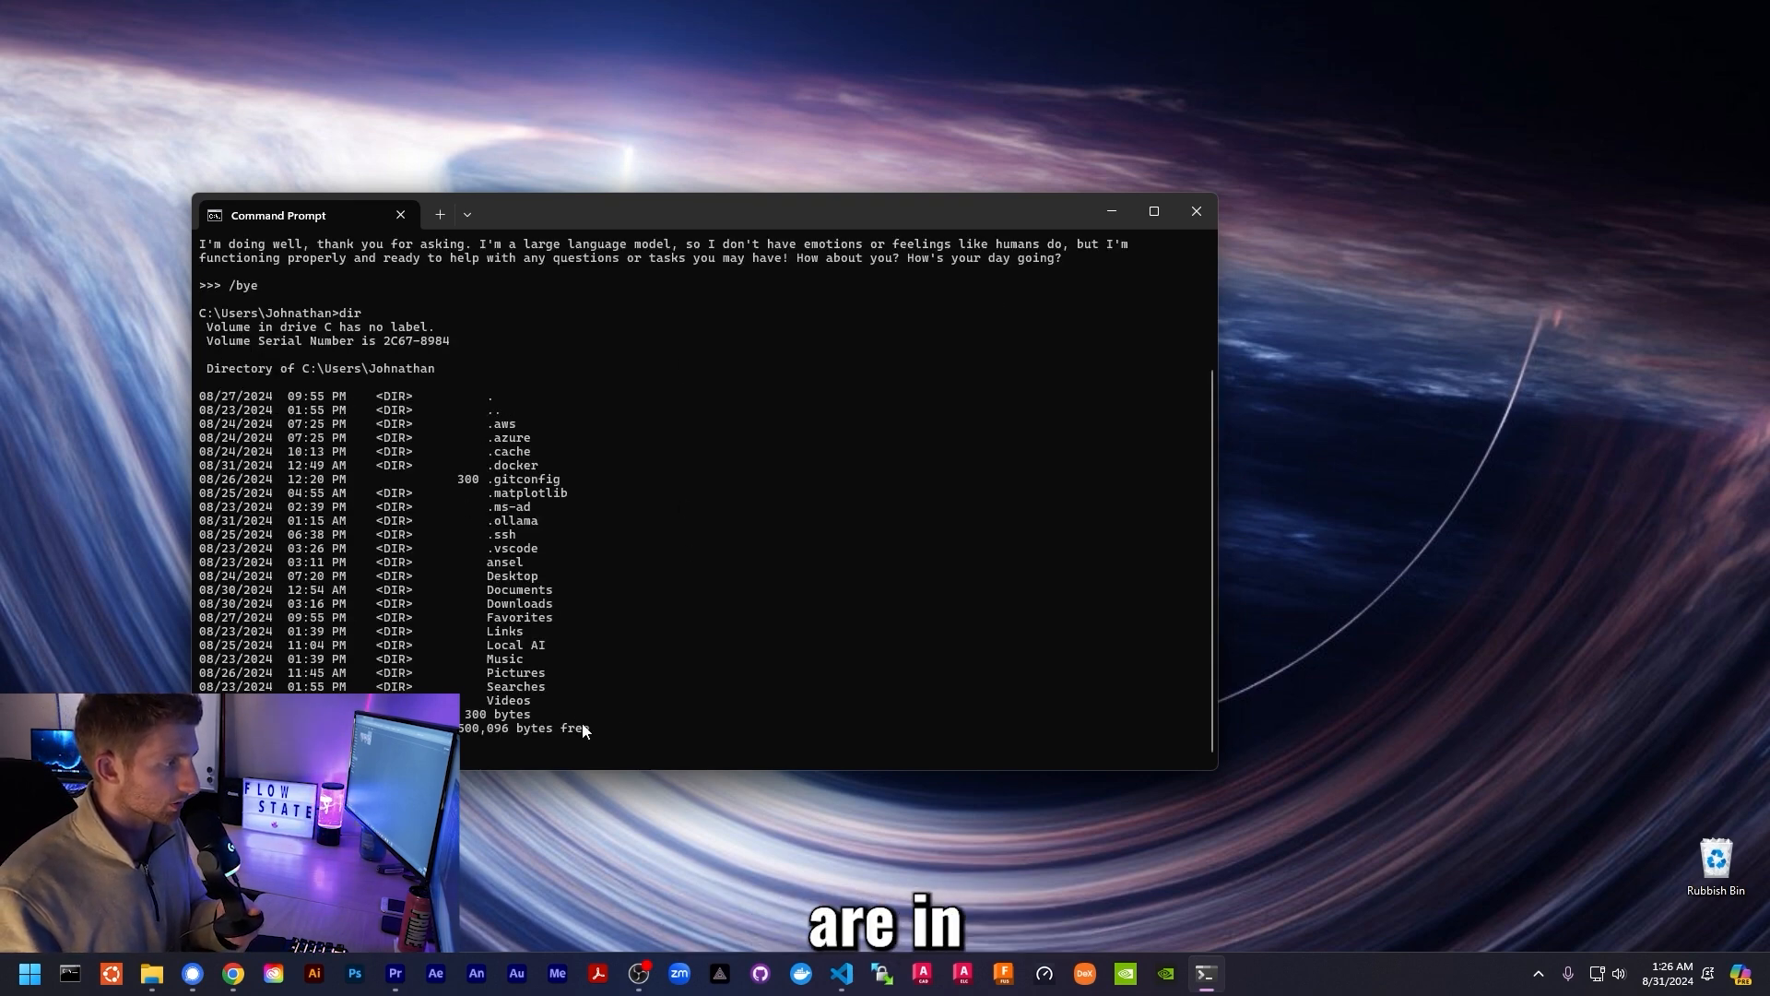
click(155, 978)
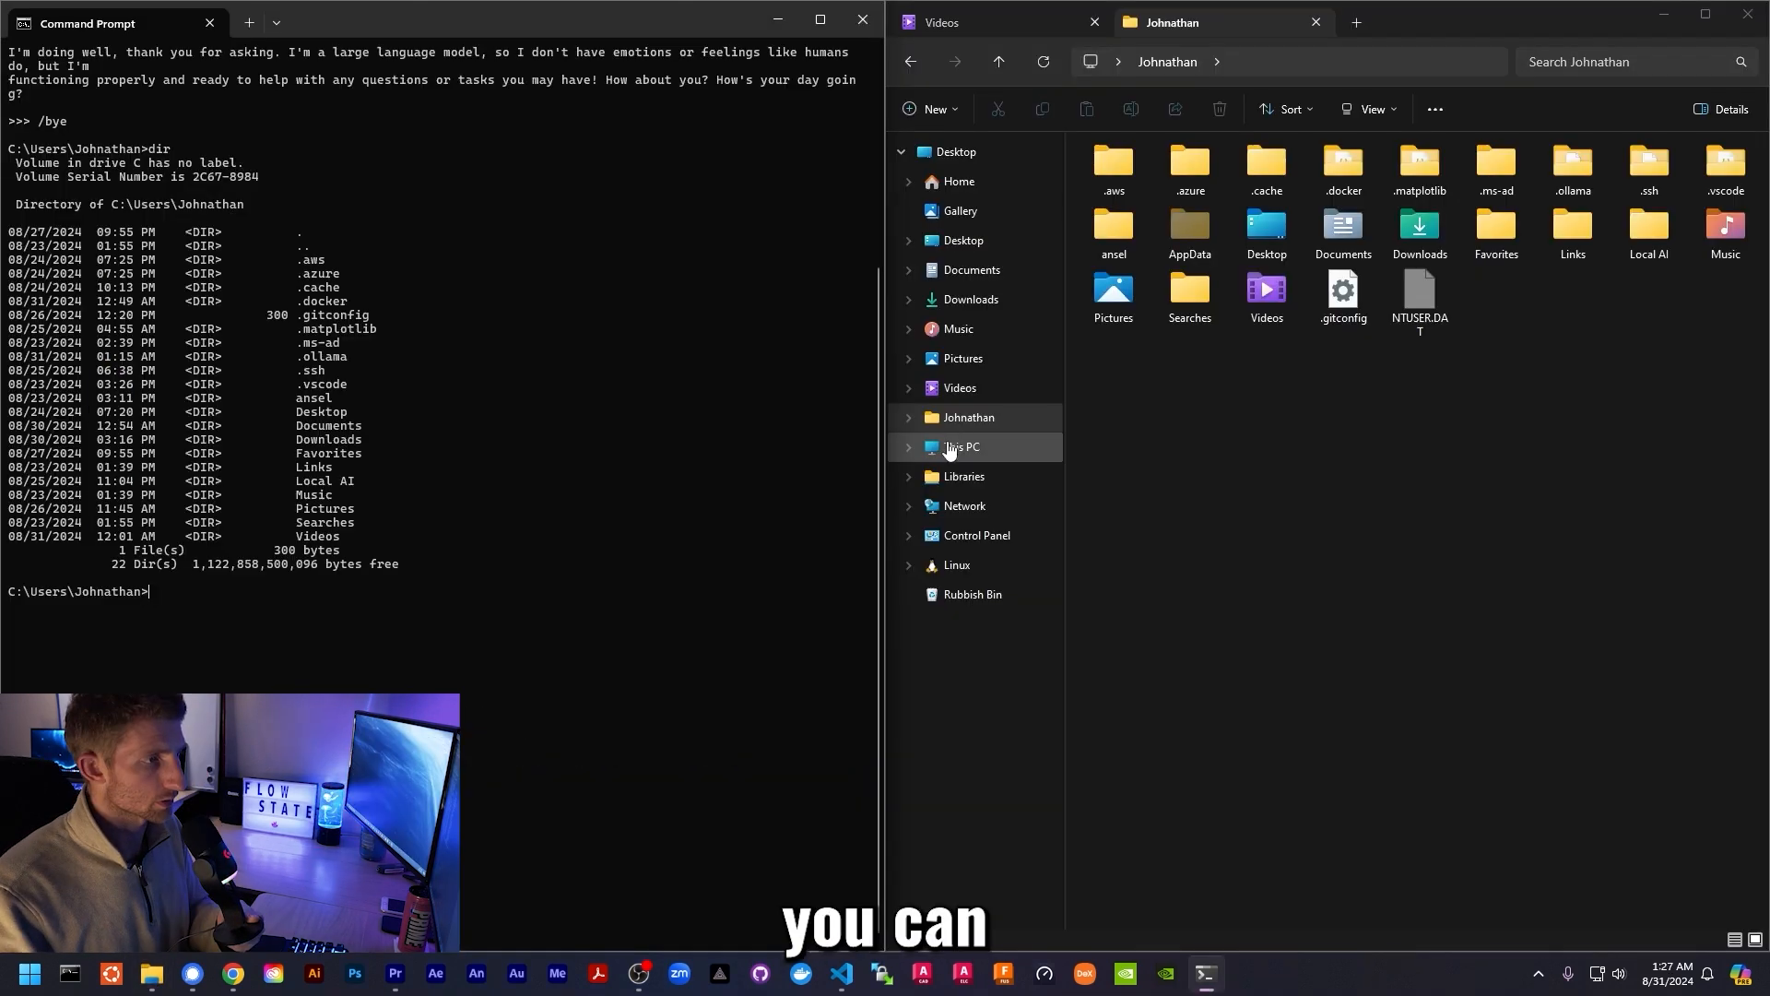
click(964, 417)
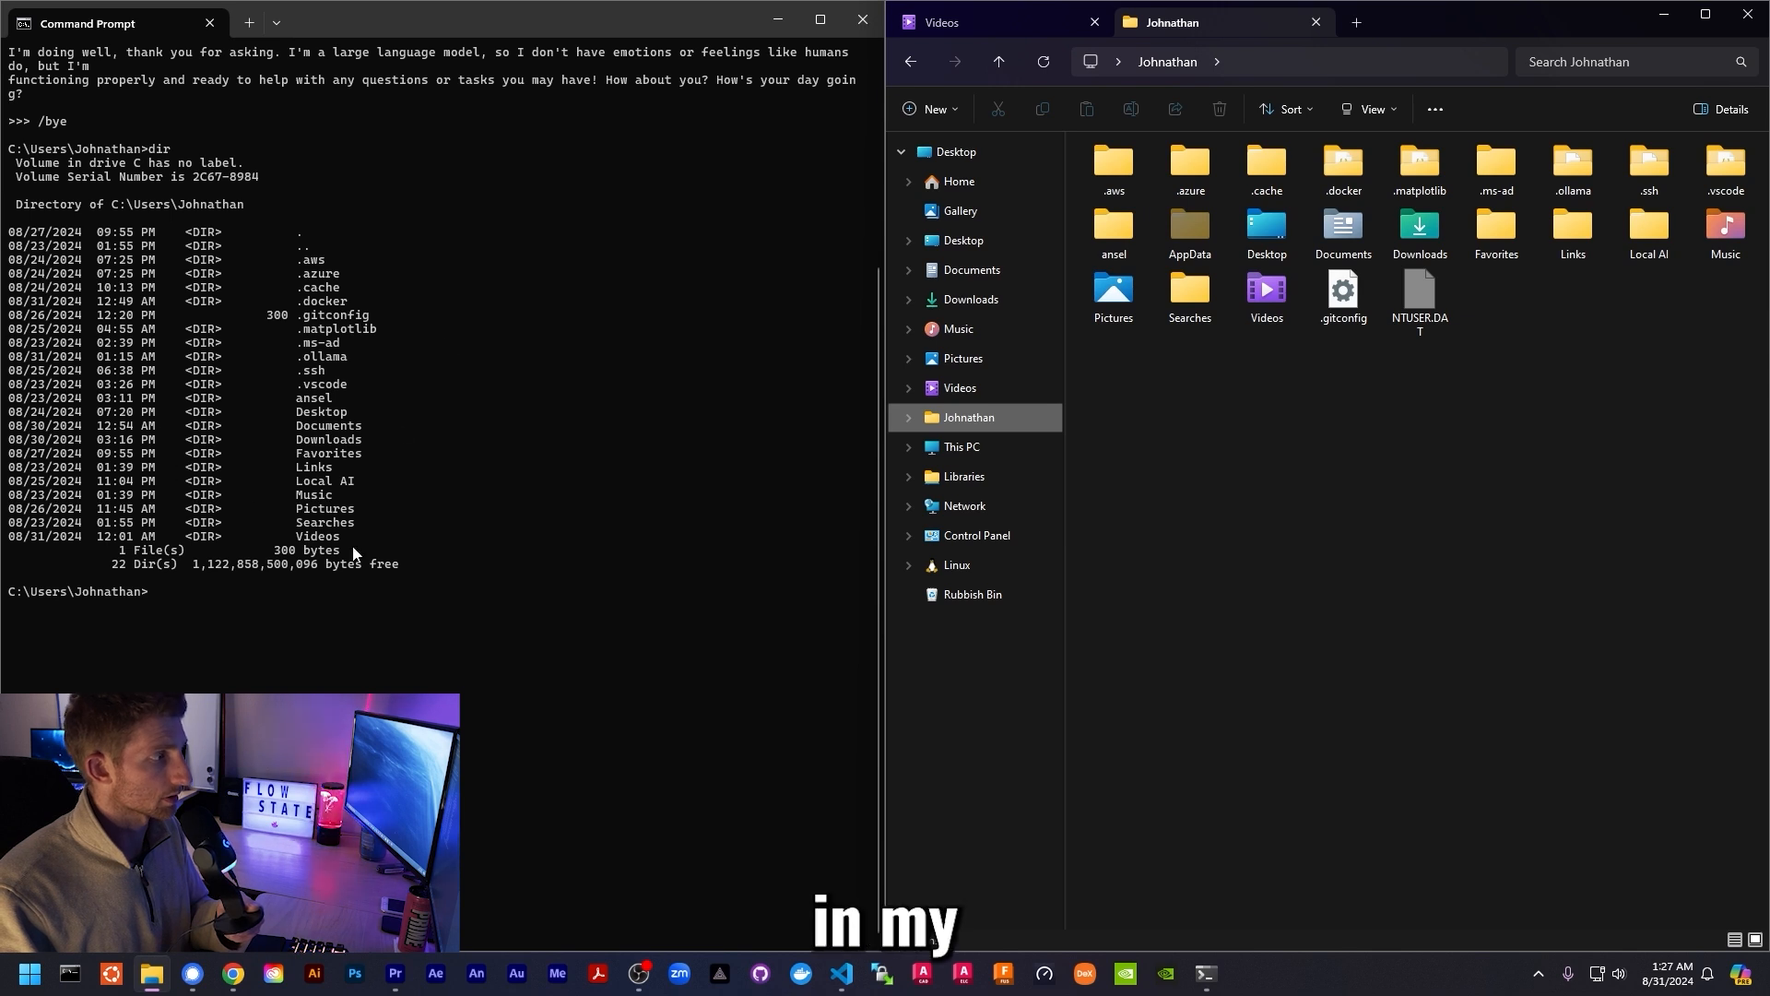
- Change into the Tab-completed Local AI folder and list its Models, Prompts and UI subfolders
click(369, 603)
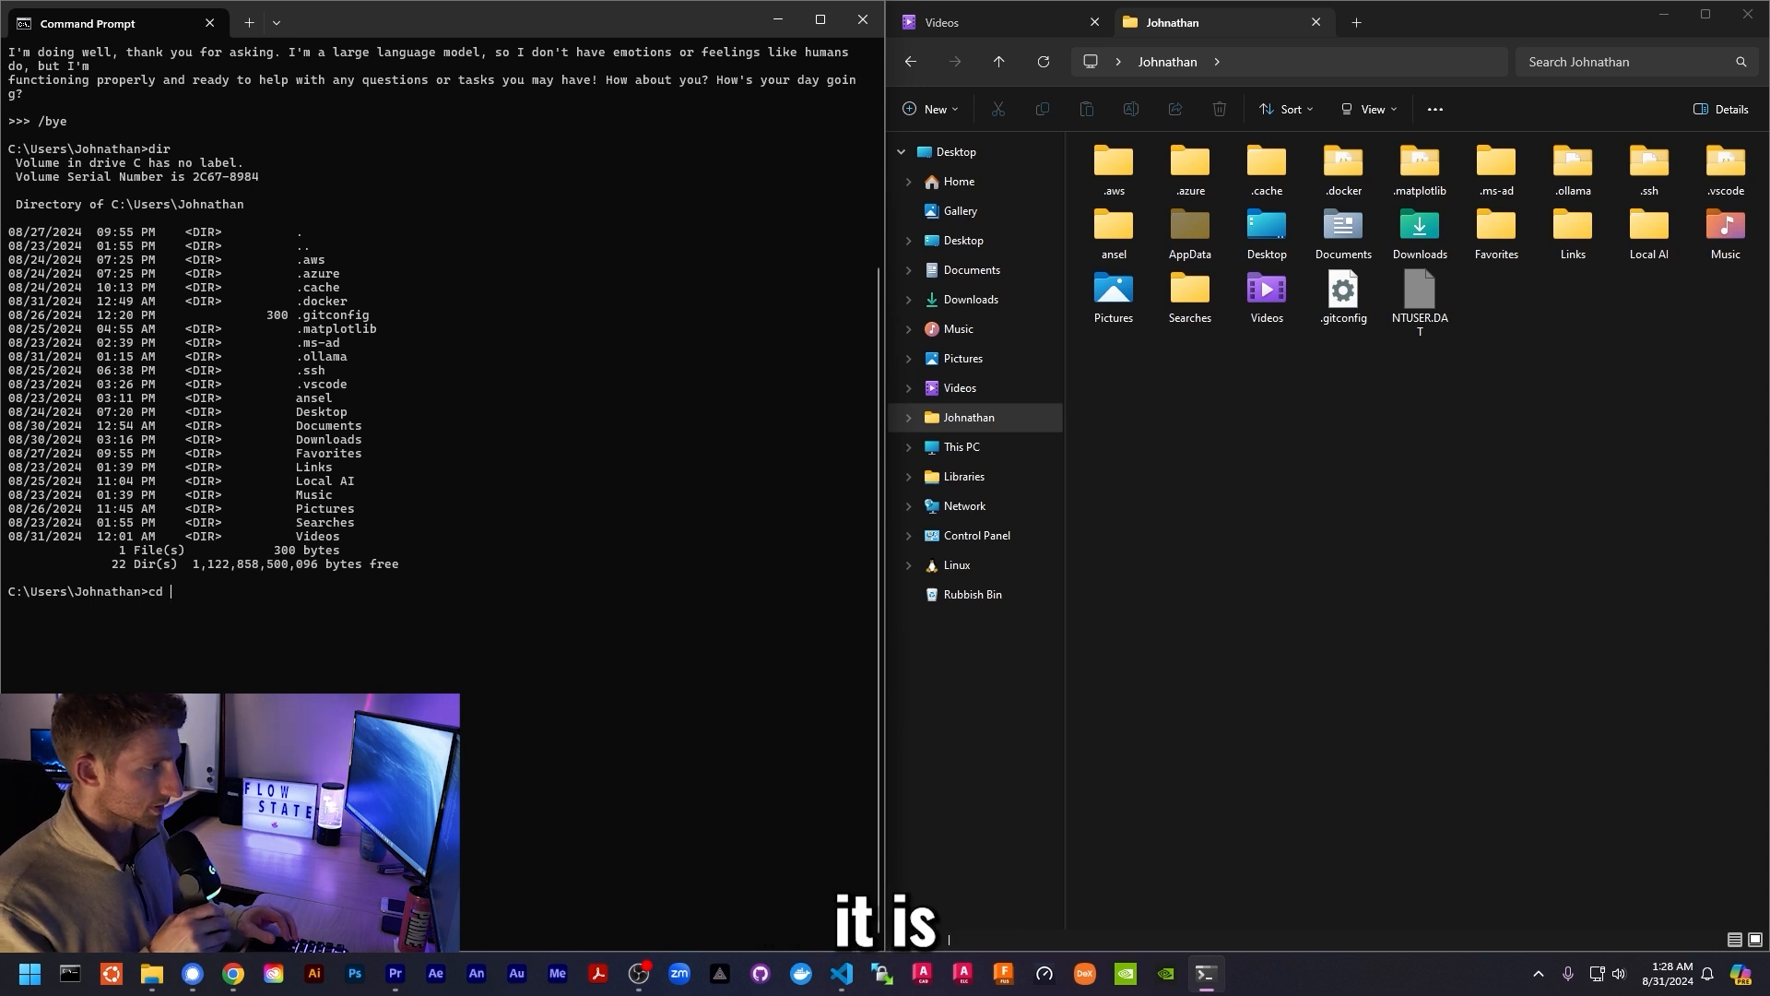
drag(293, 480, 360, 485)
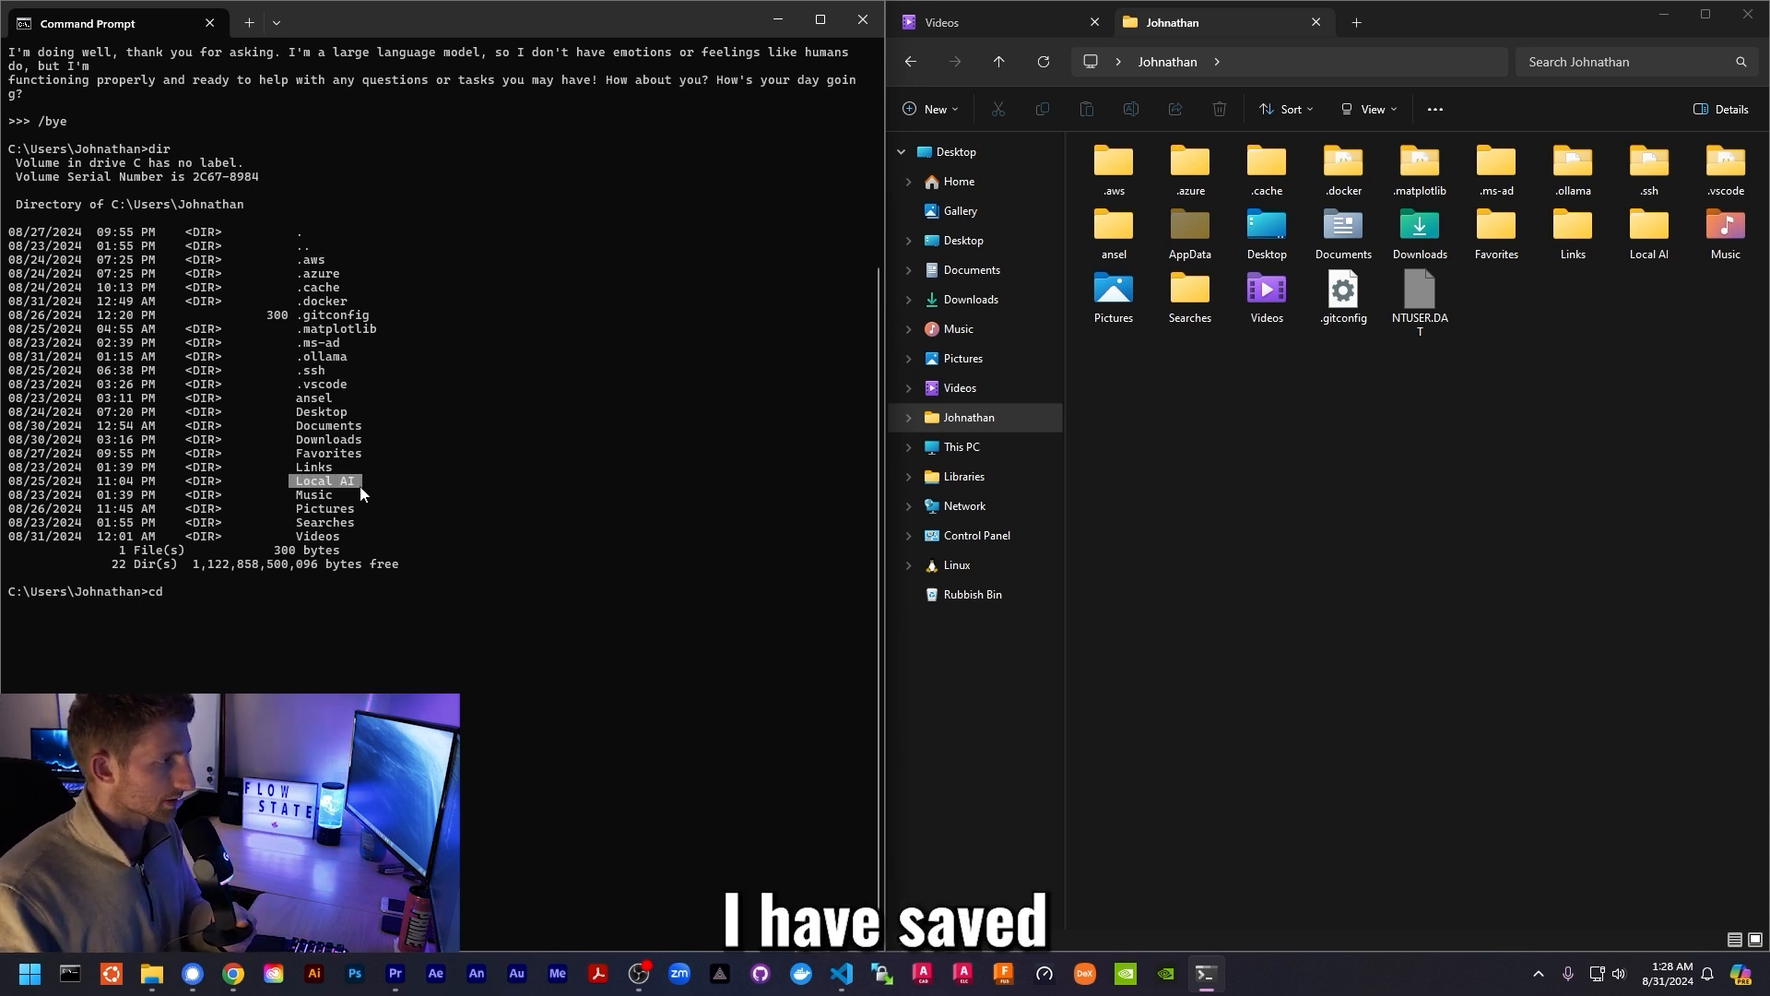
click(329, 605)
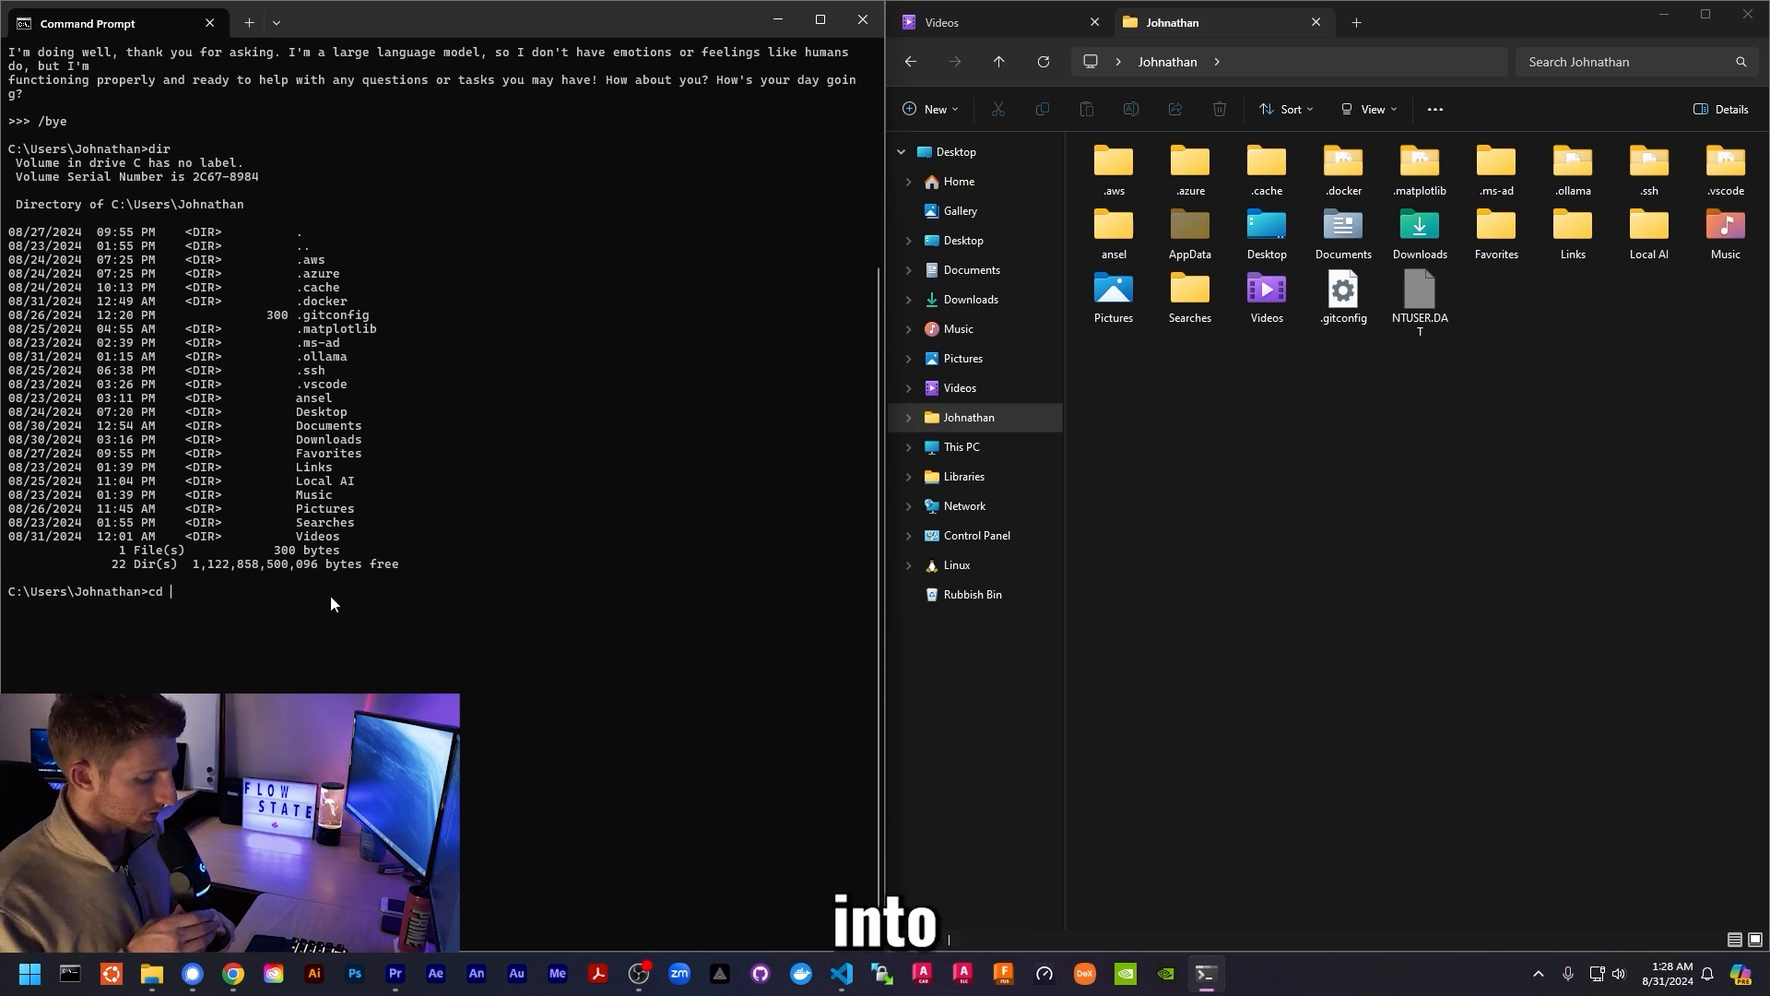
text(loc)
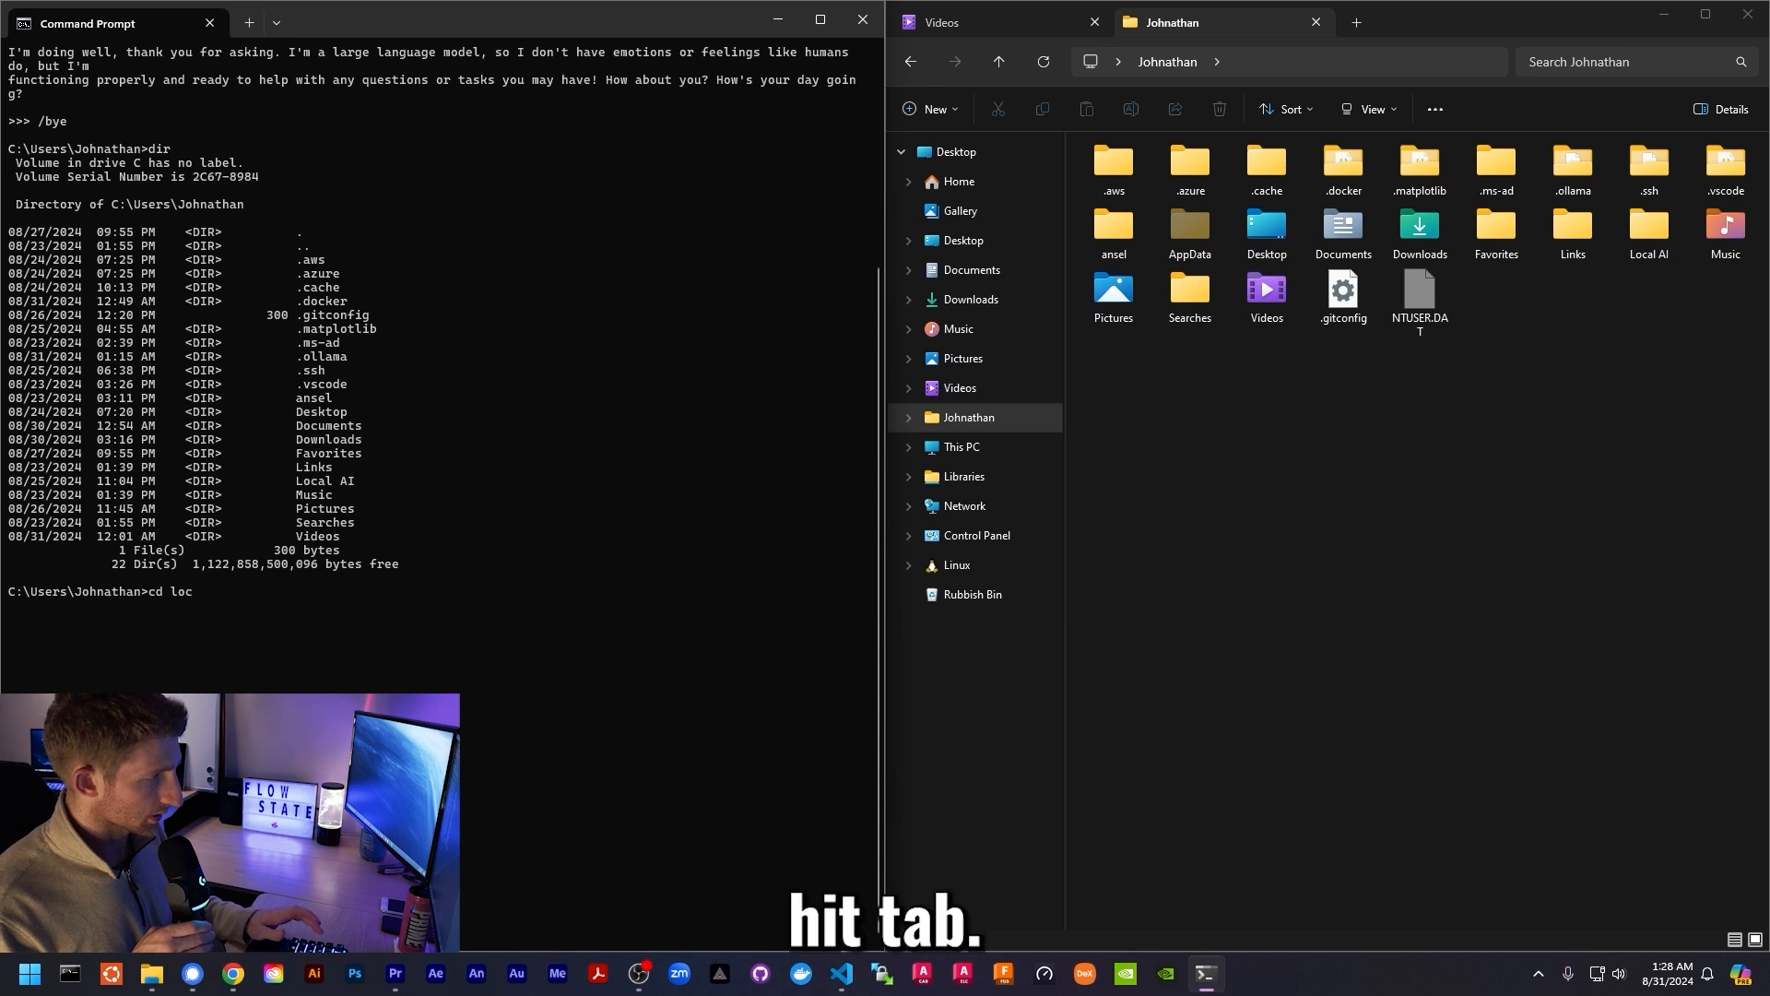
key(Tab)
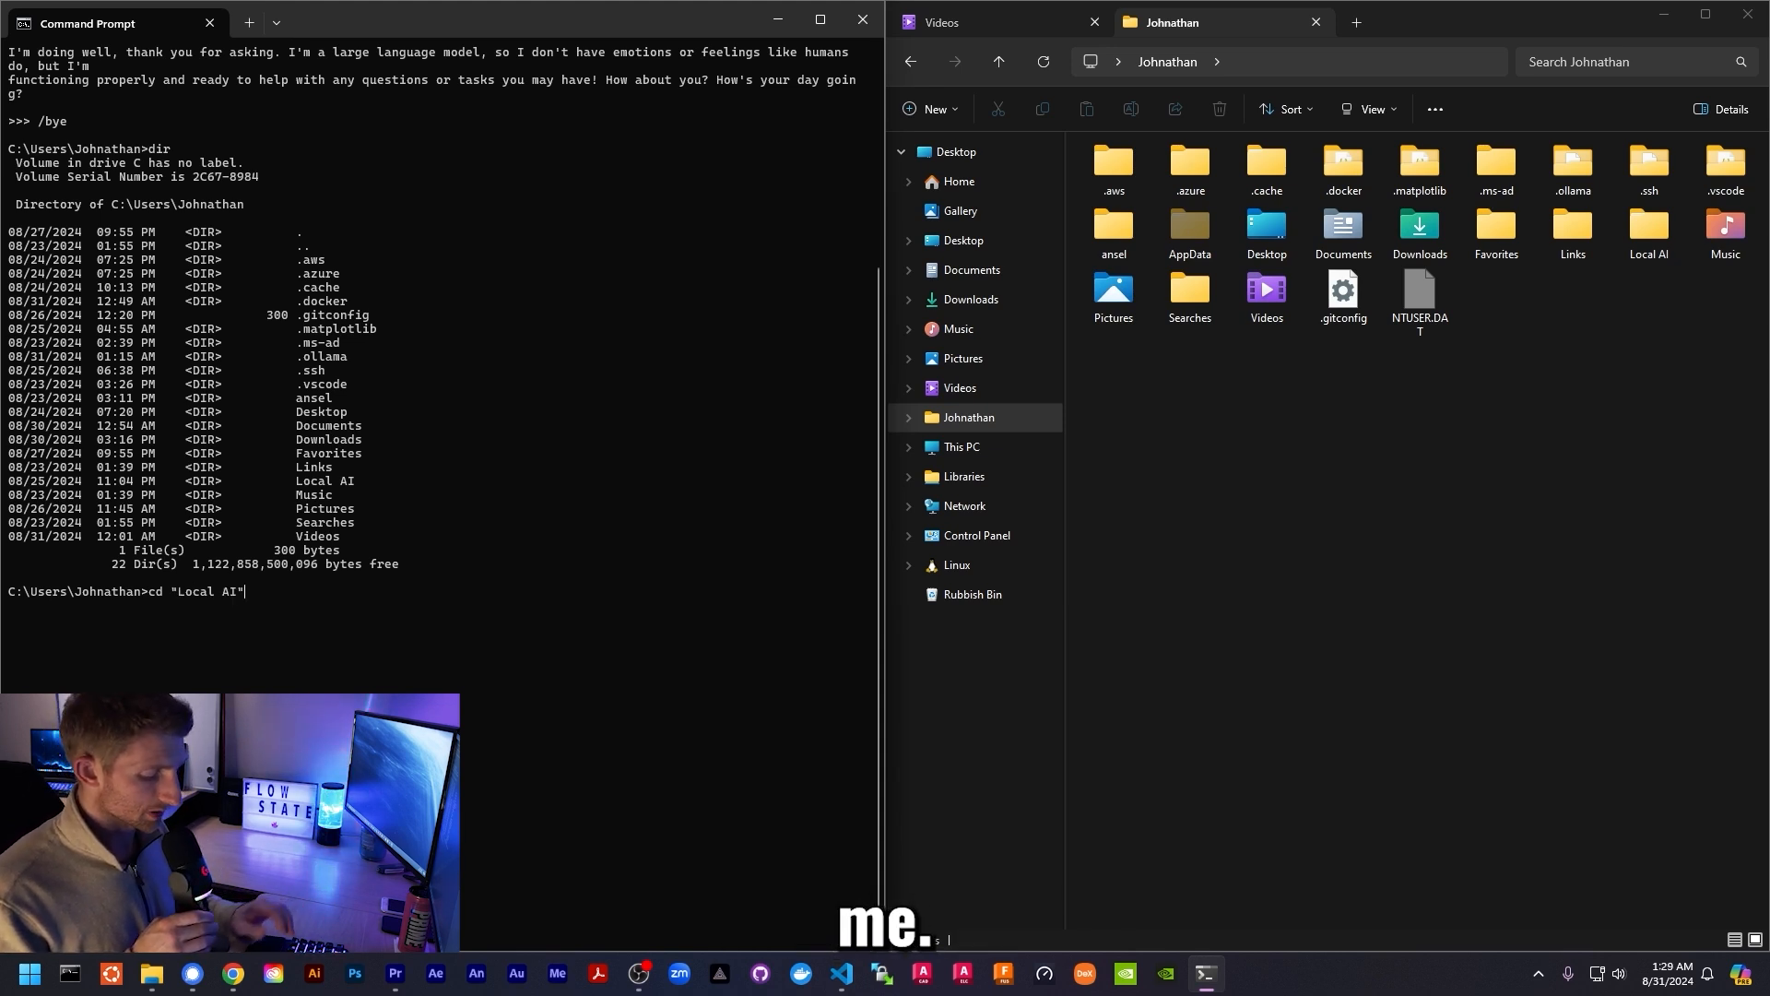
key(Return)
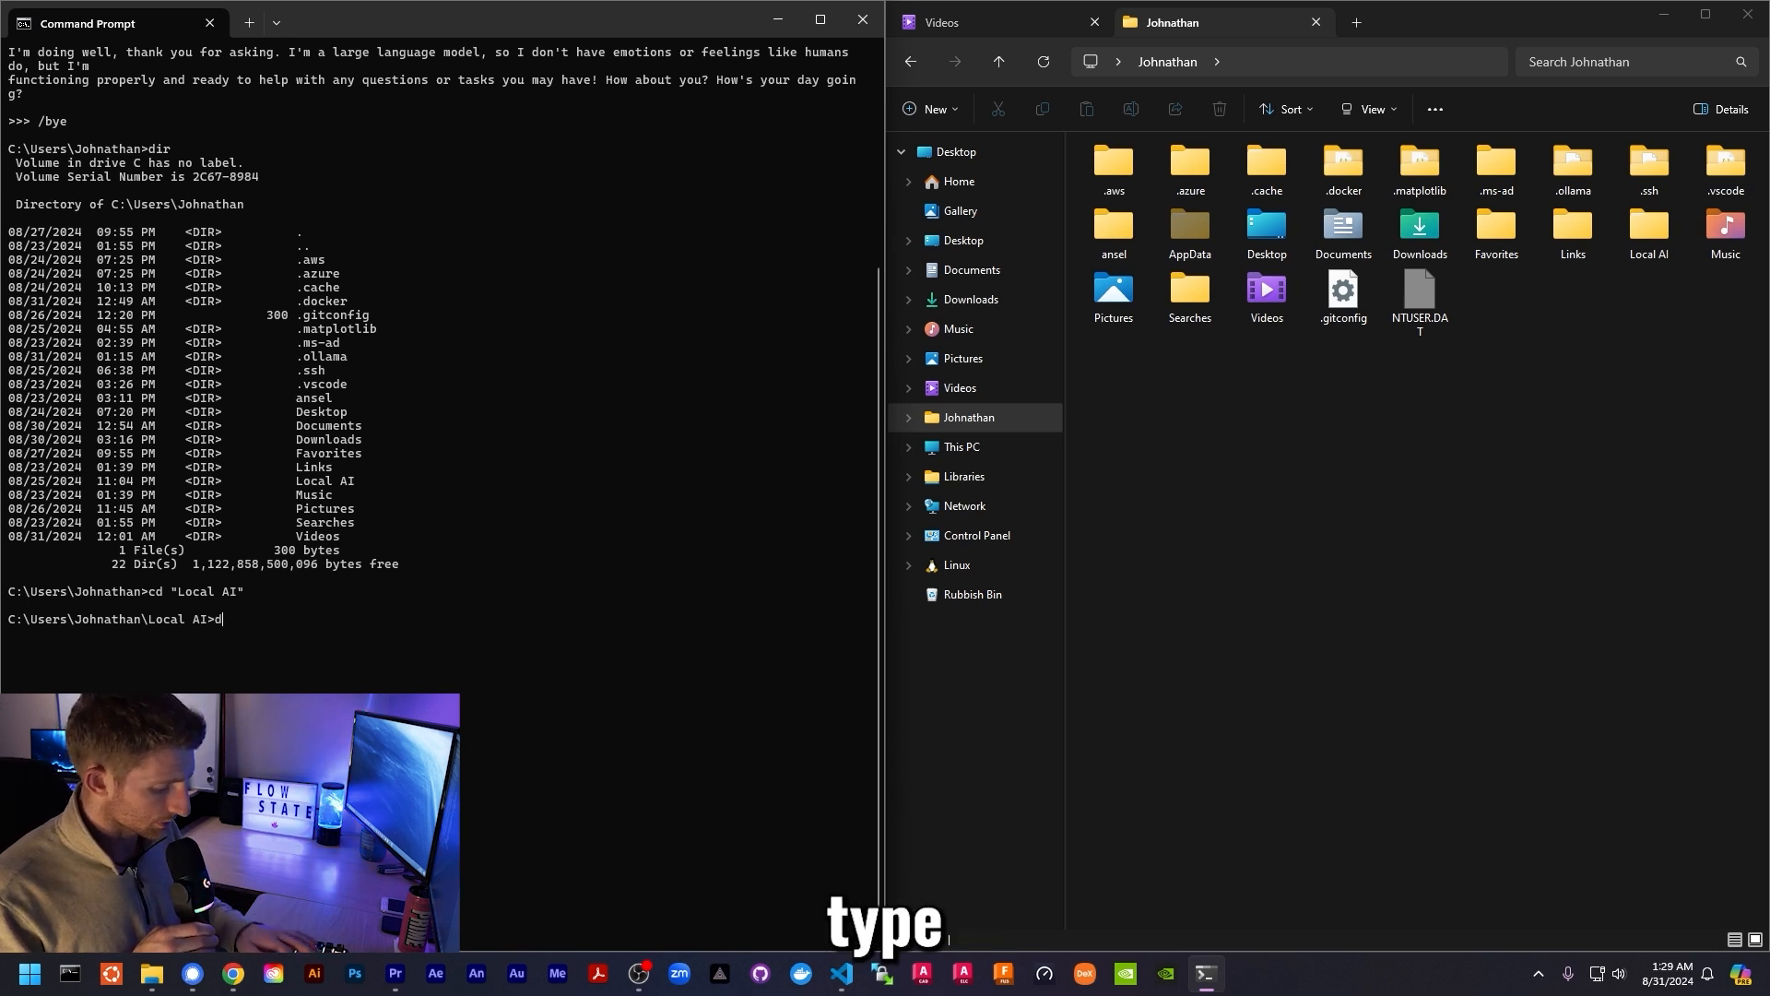
text(dir)
key(Return)
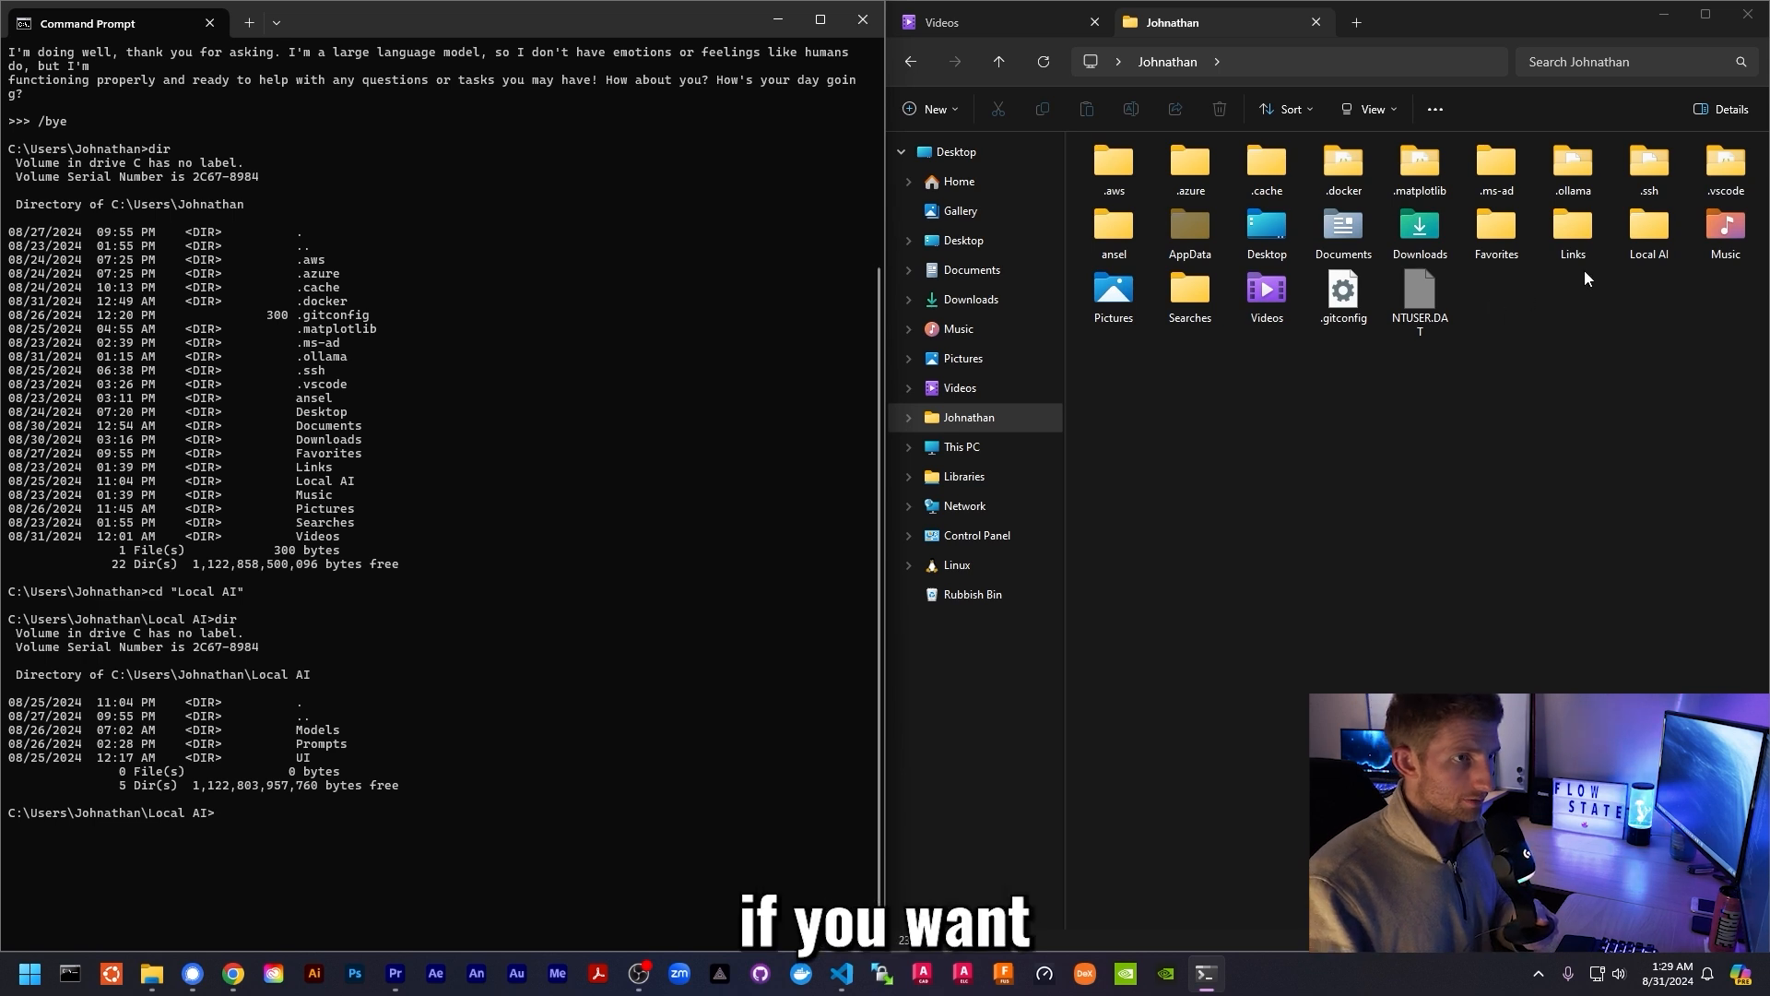
- Open Local AI, then UI, then Open WebUI in File Explorer
double_click(1642, 236)
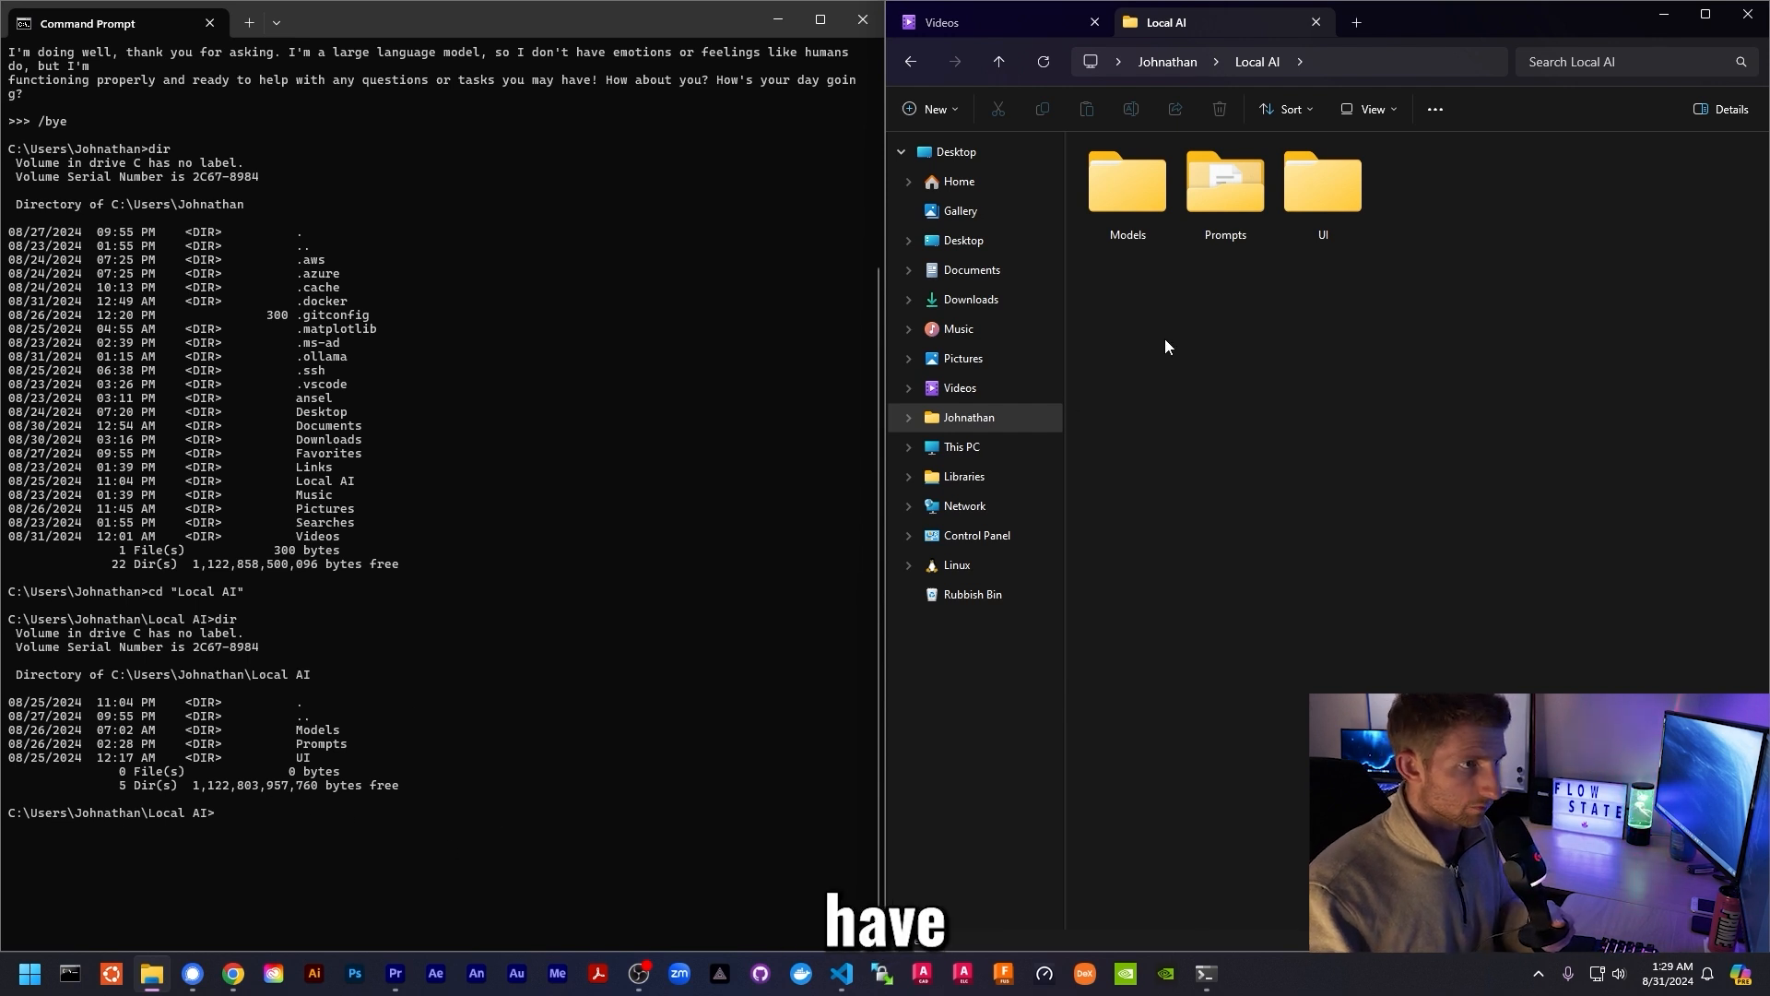
double_click(1303, 203)
double_click(1231, 189)
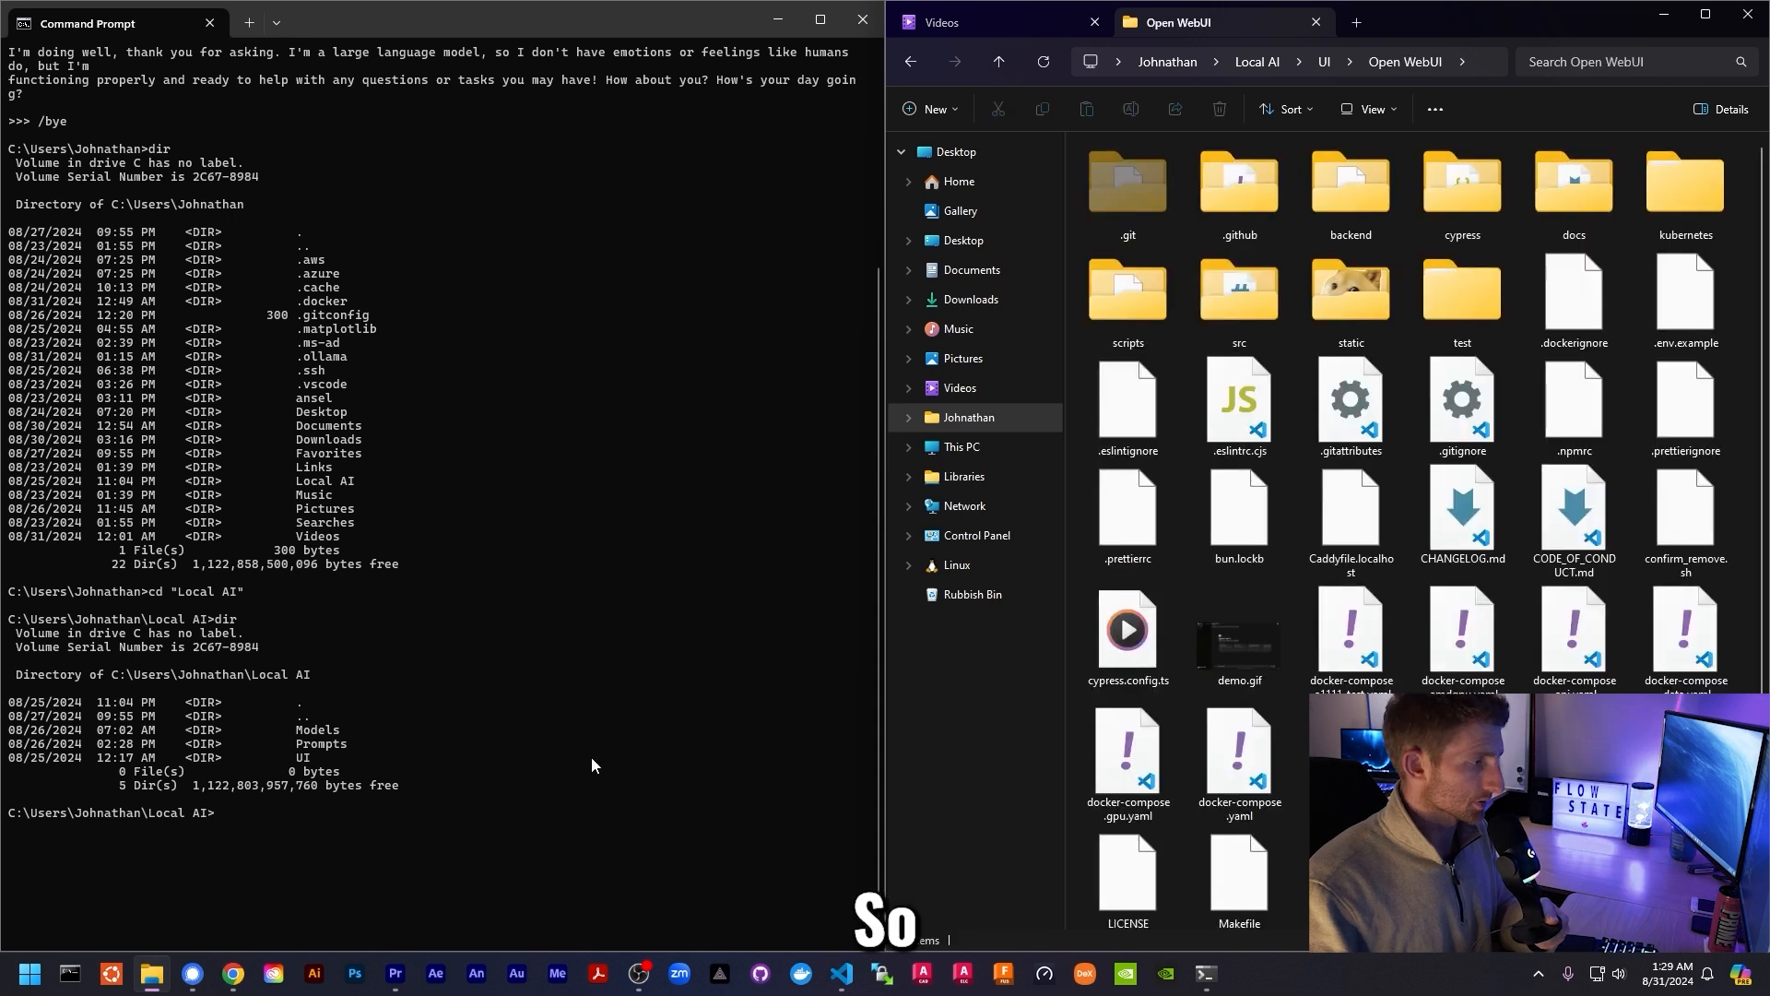
- Move the terminal into UI\Open WebUI with Tab completion and list its 44 files
click(592, 764)
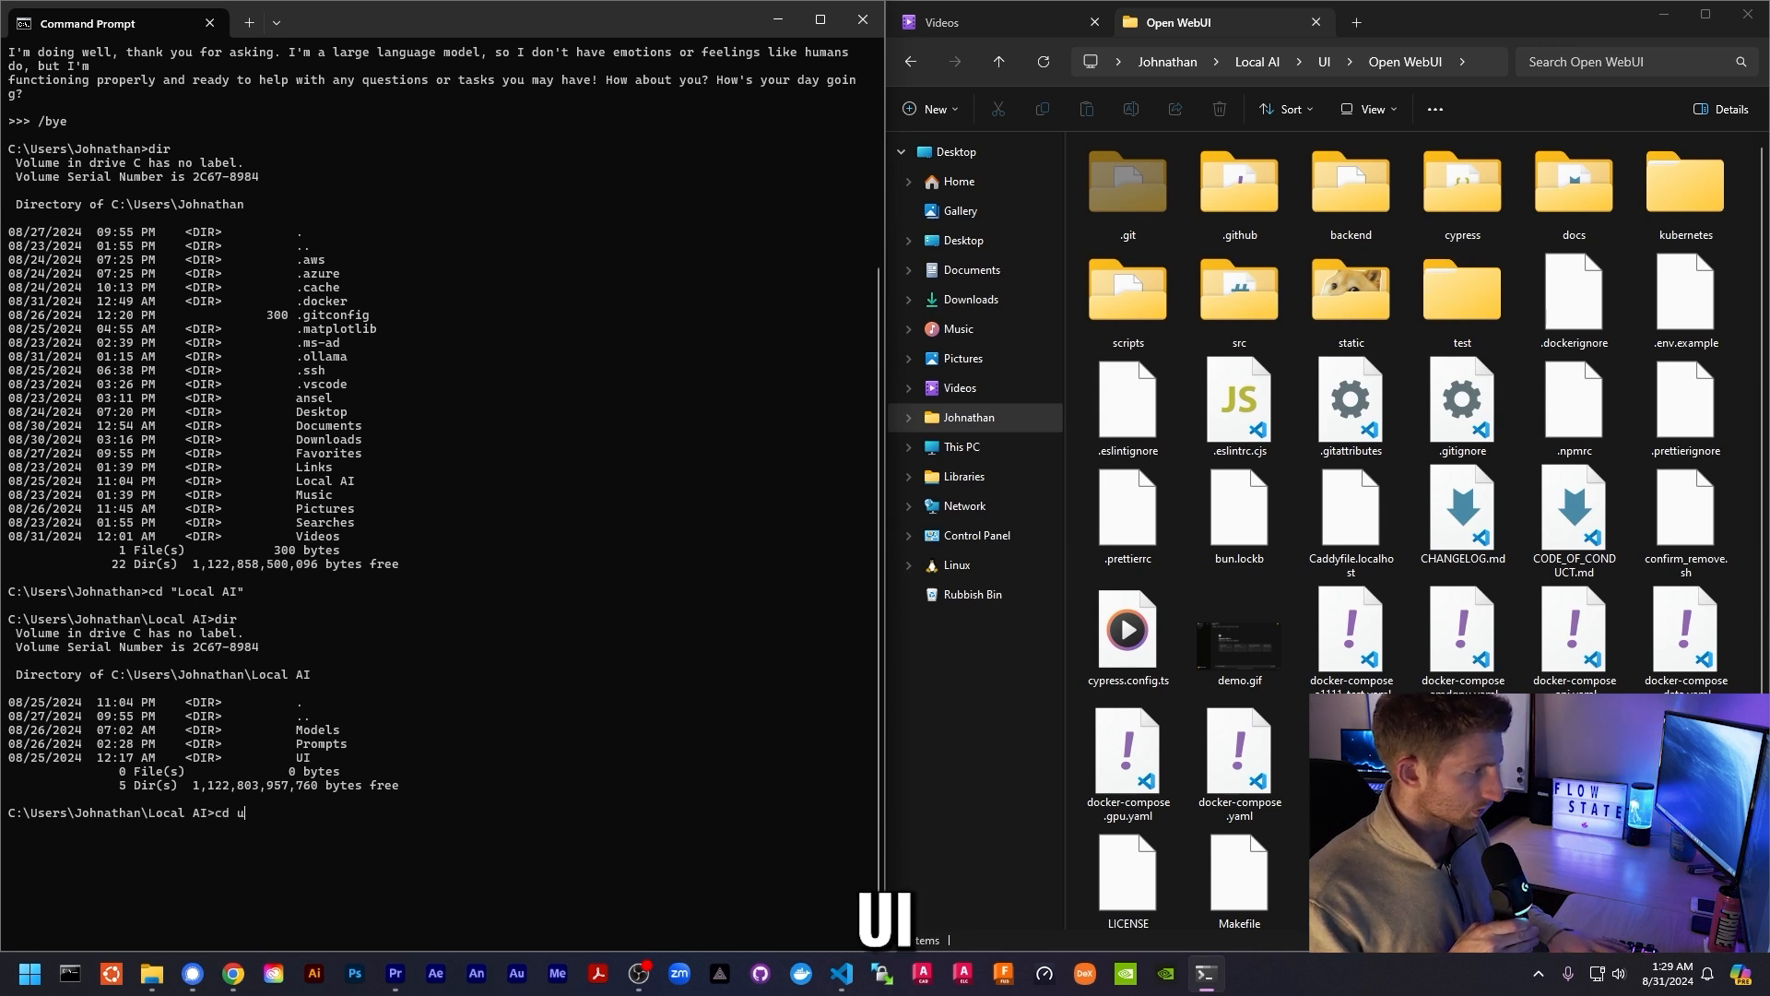
text(cd u)
key(Tab)
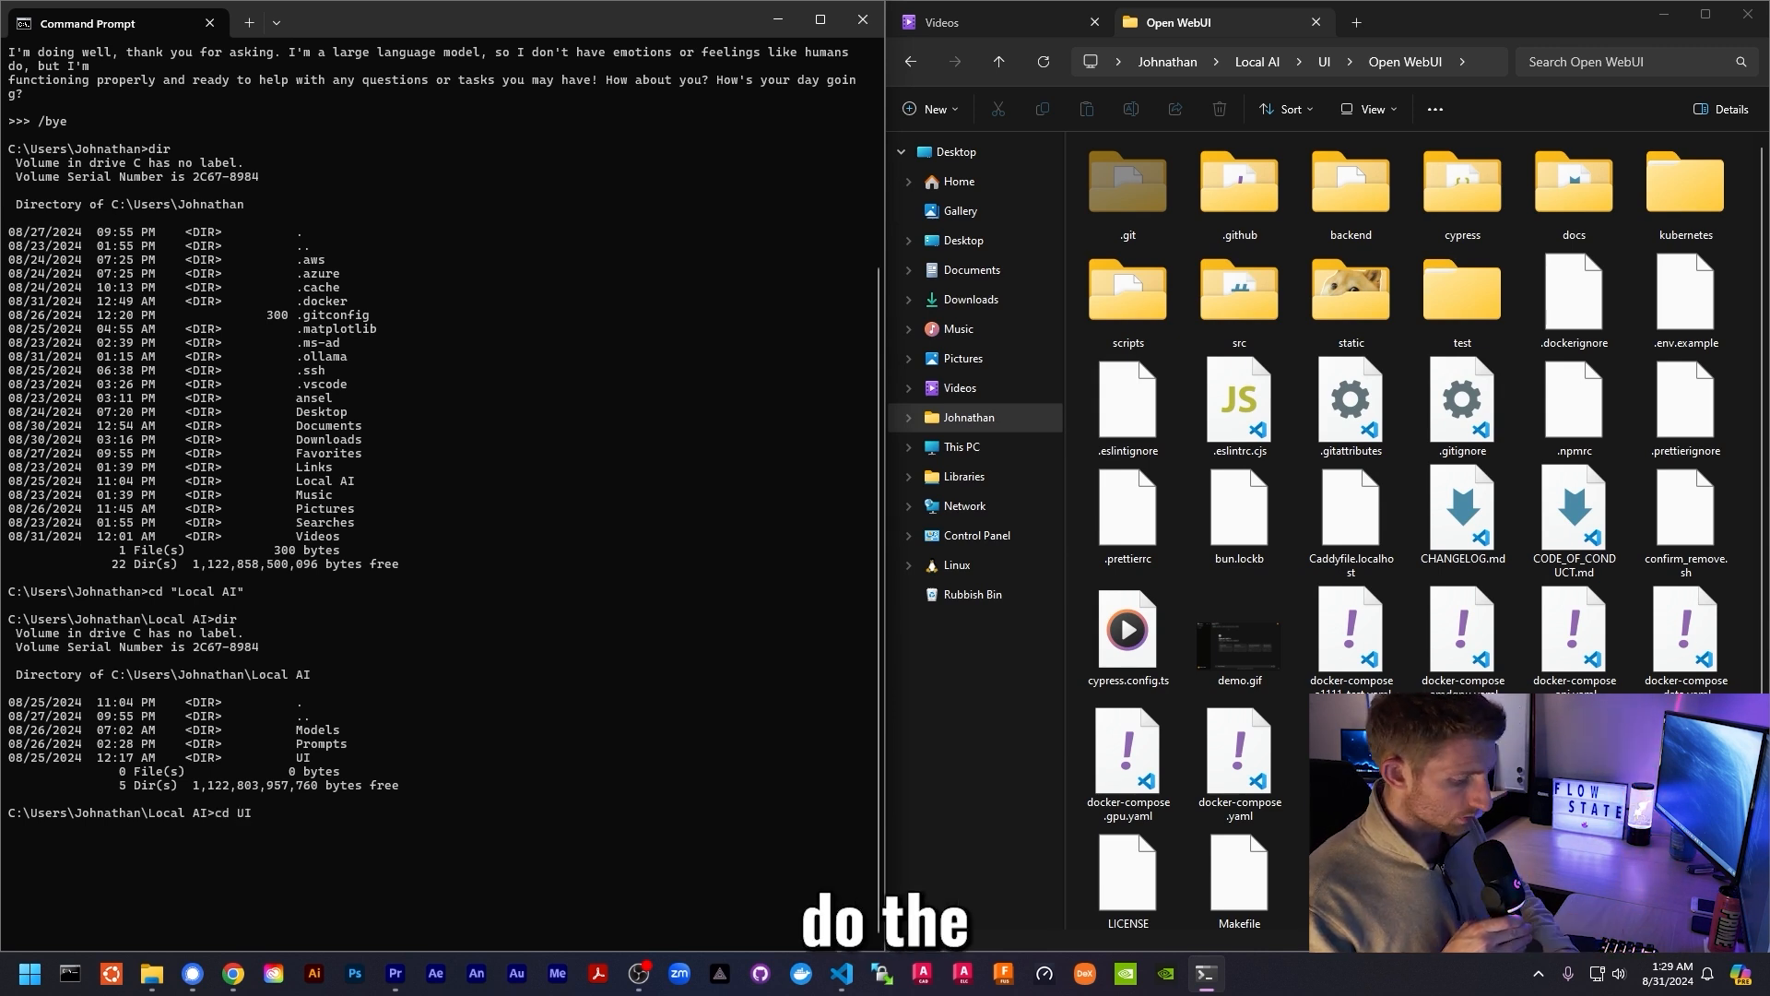
text(\J)
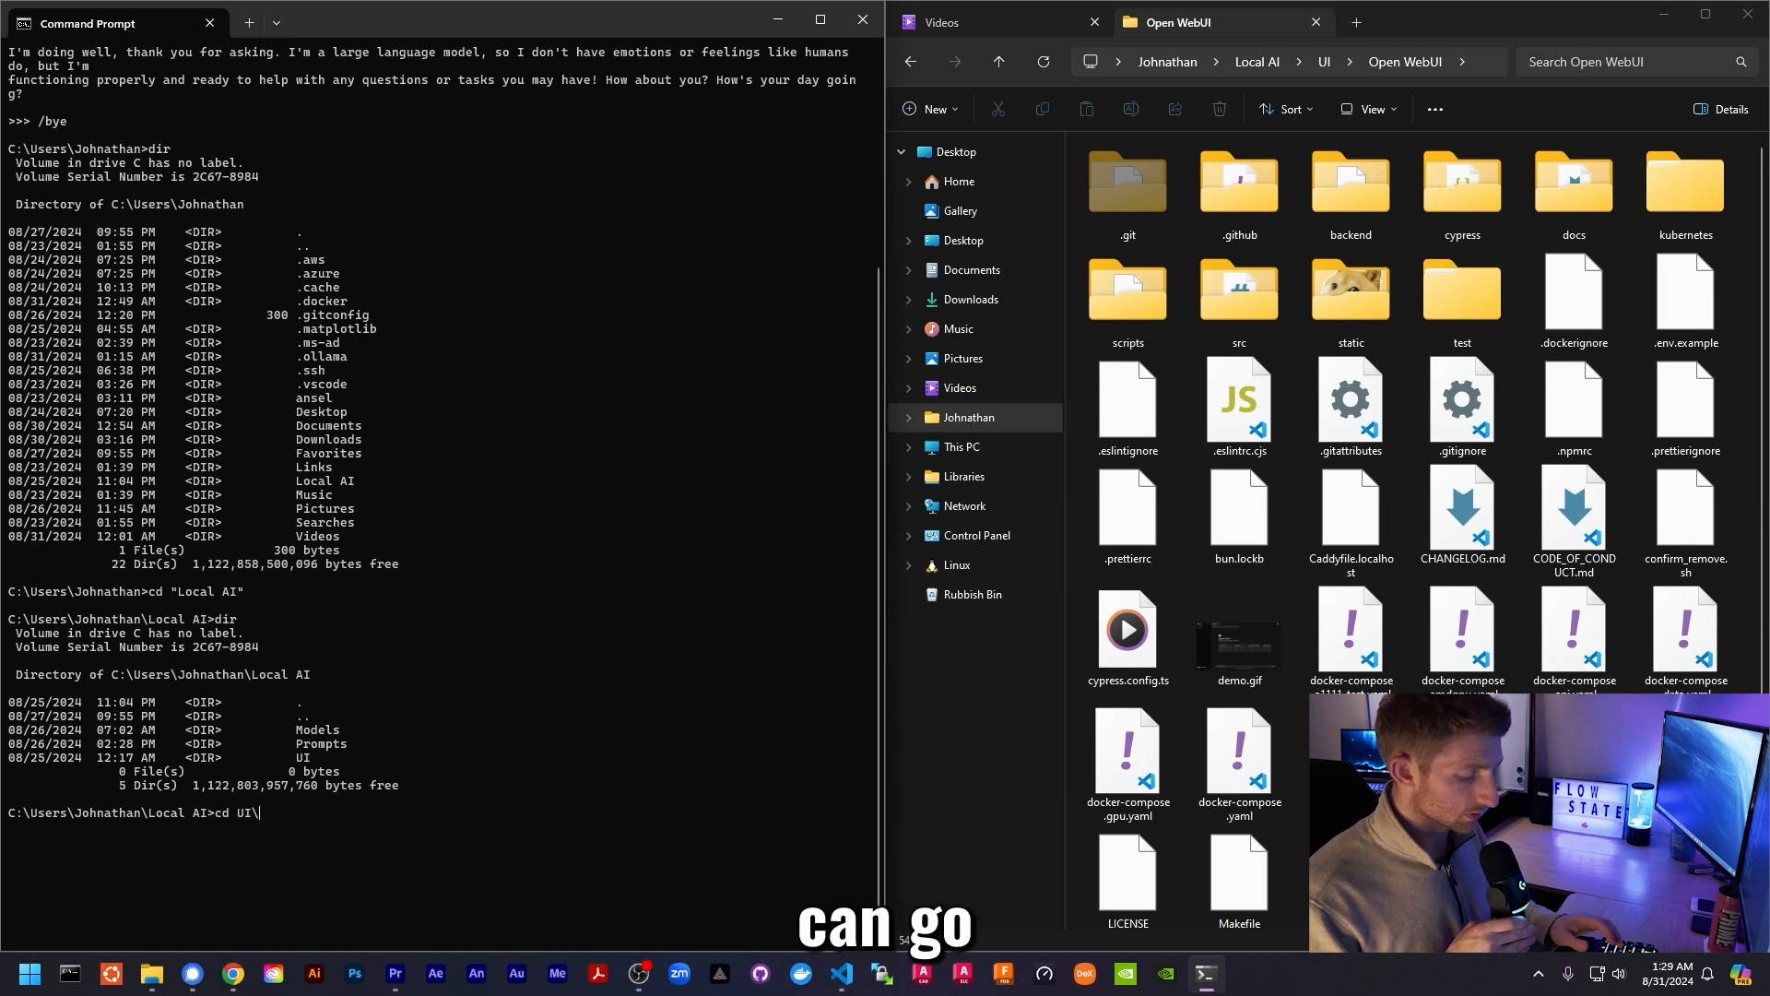
text(o)
key(Tab)
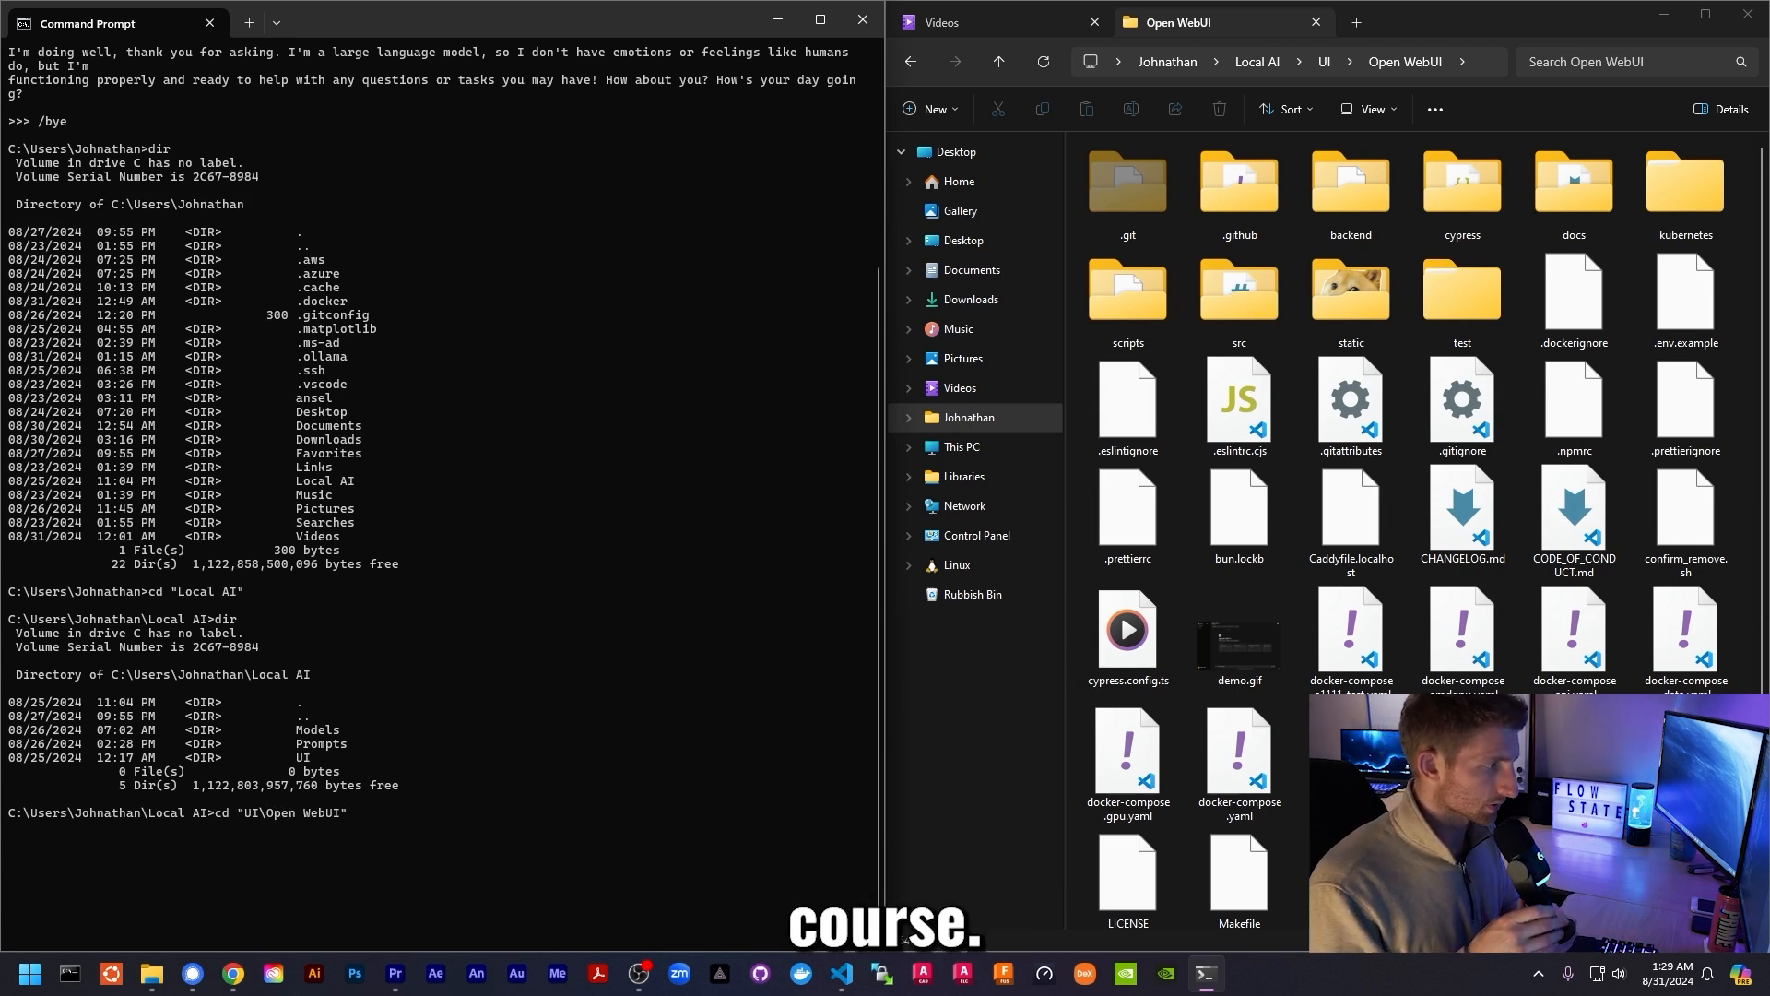
key(Return)
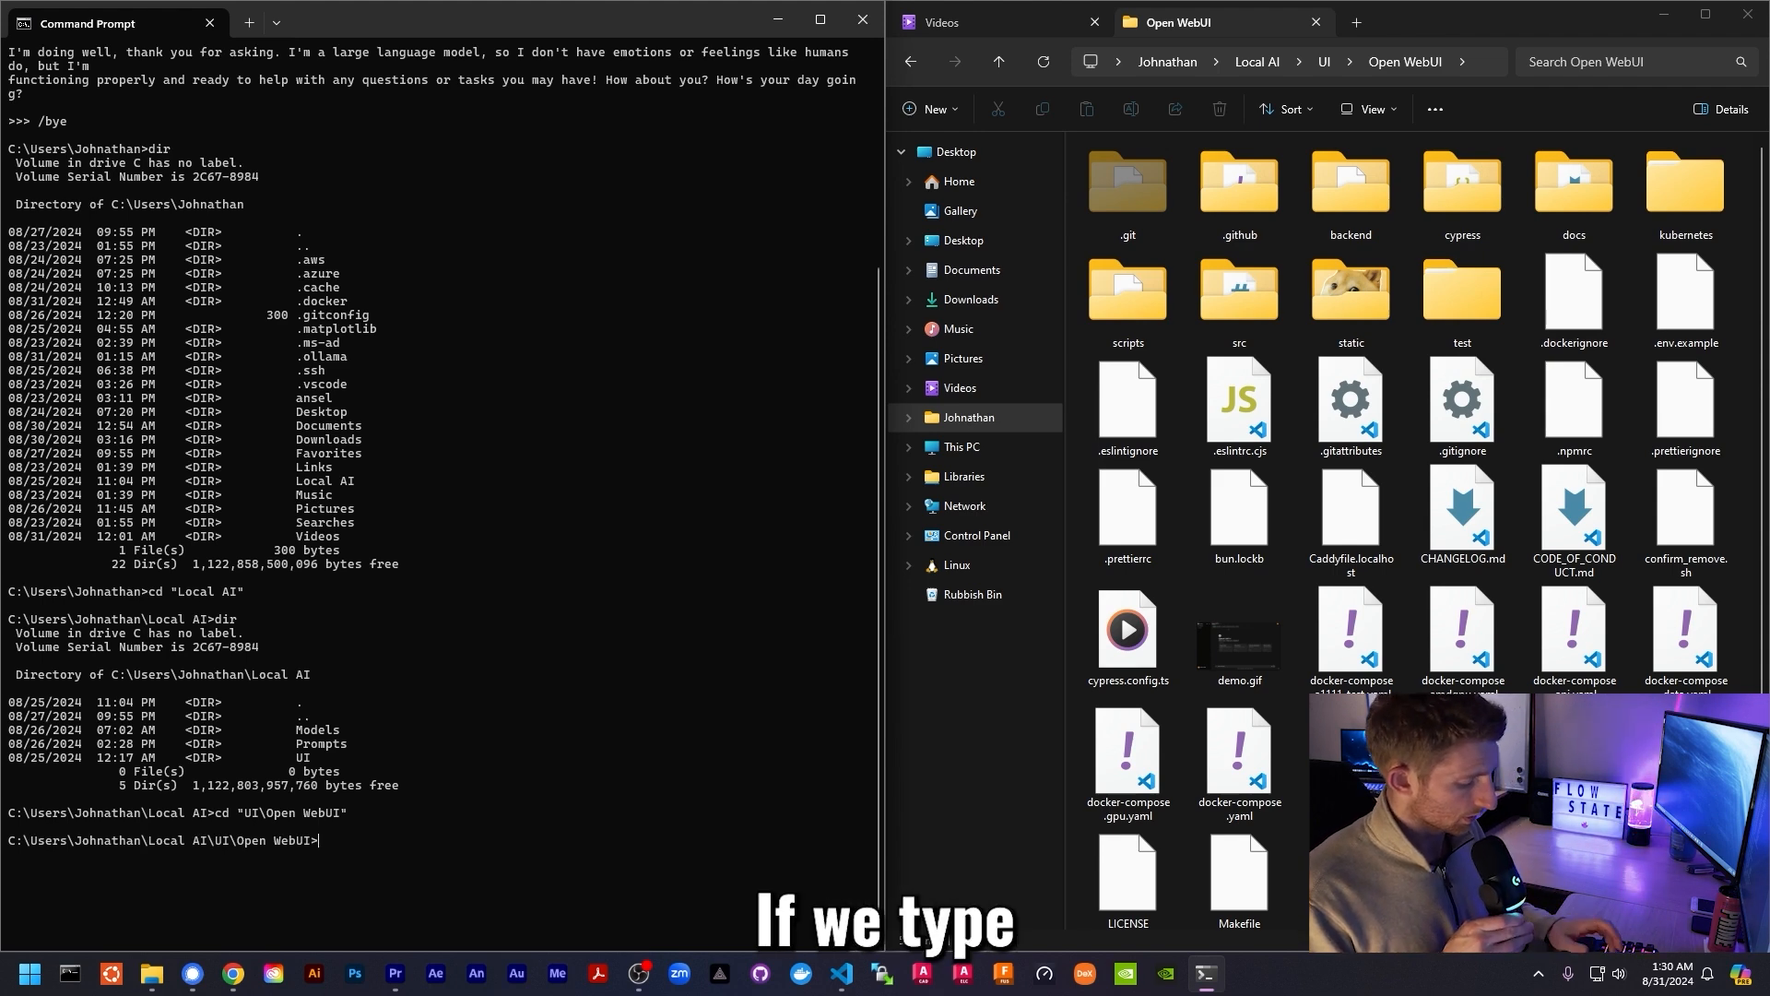
text(dir)
key(Return)
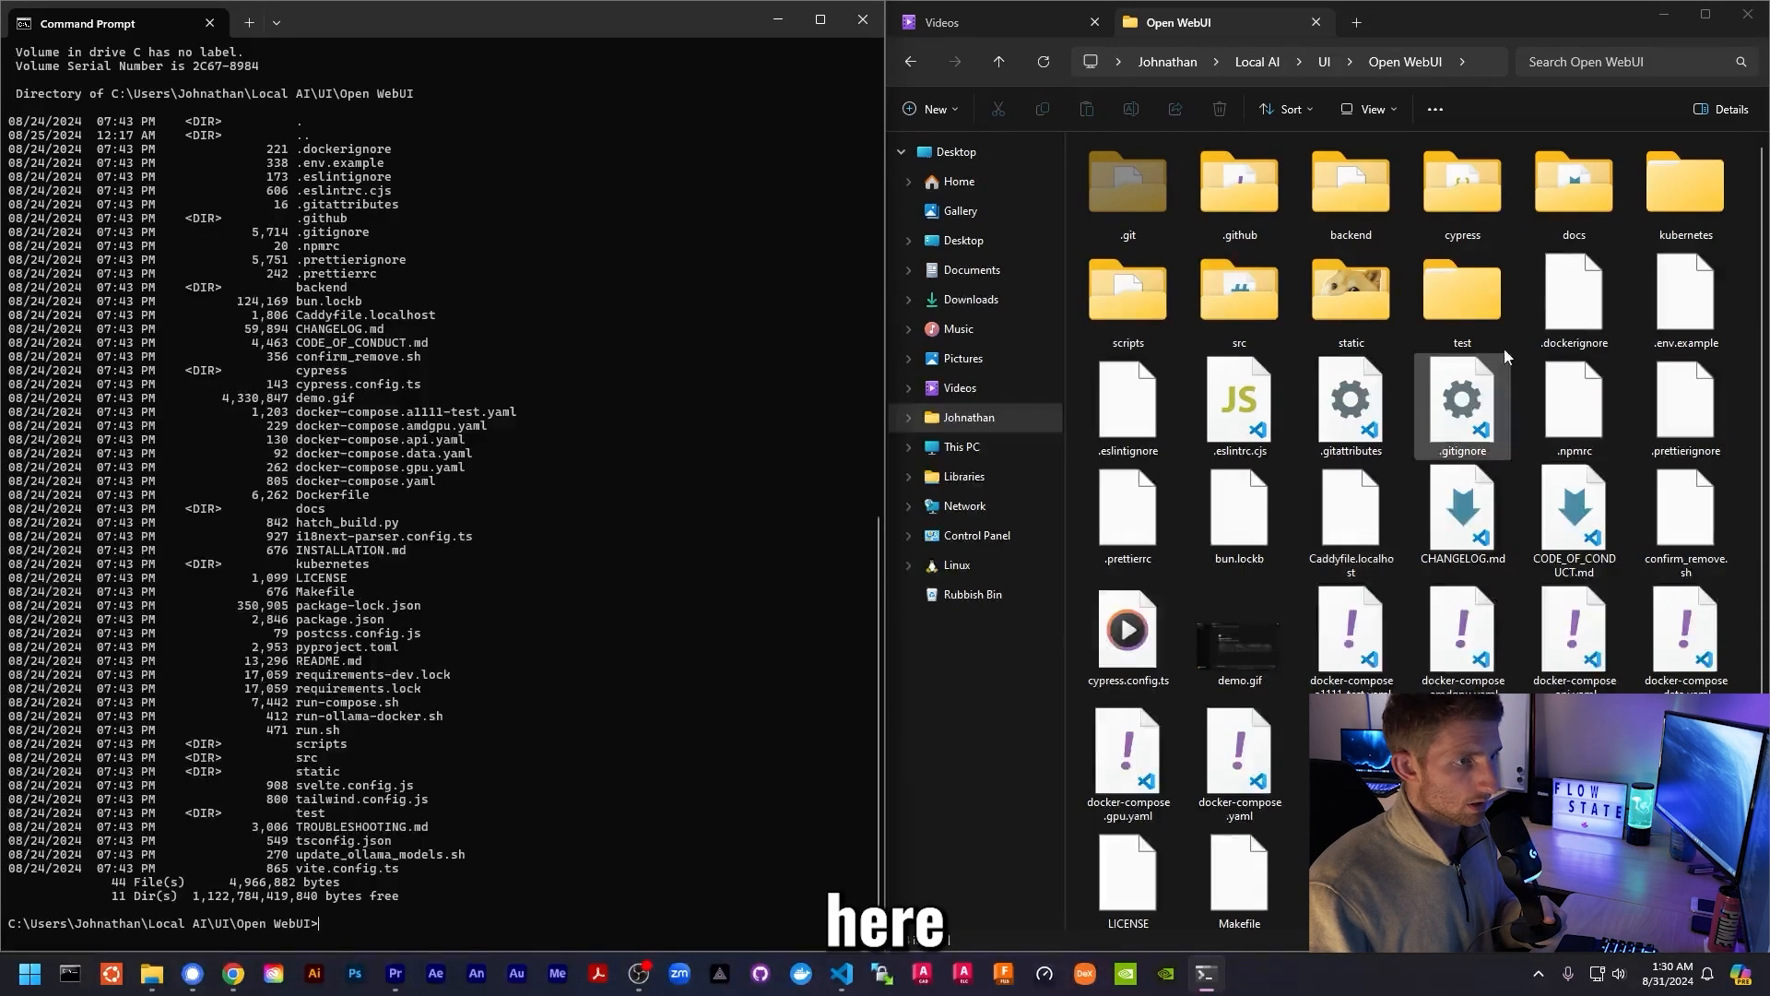
scroll(1463, 433, down, 3)
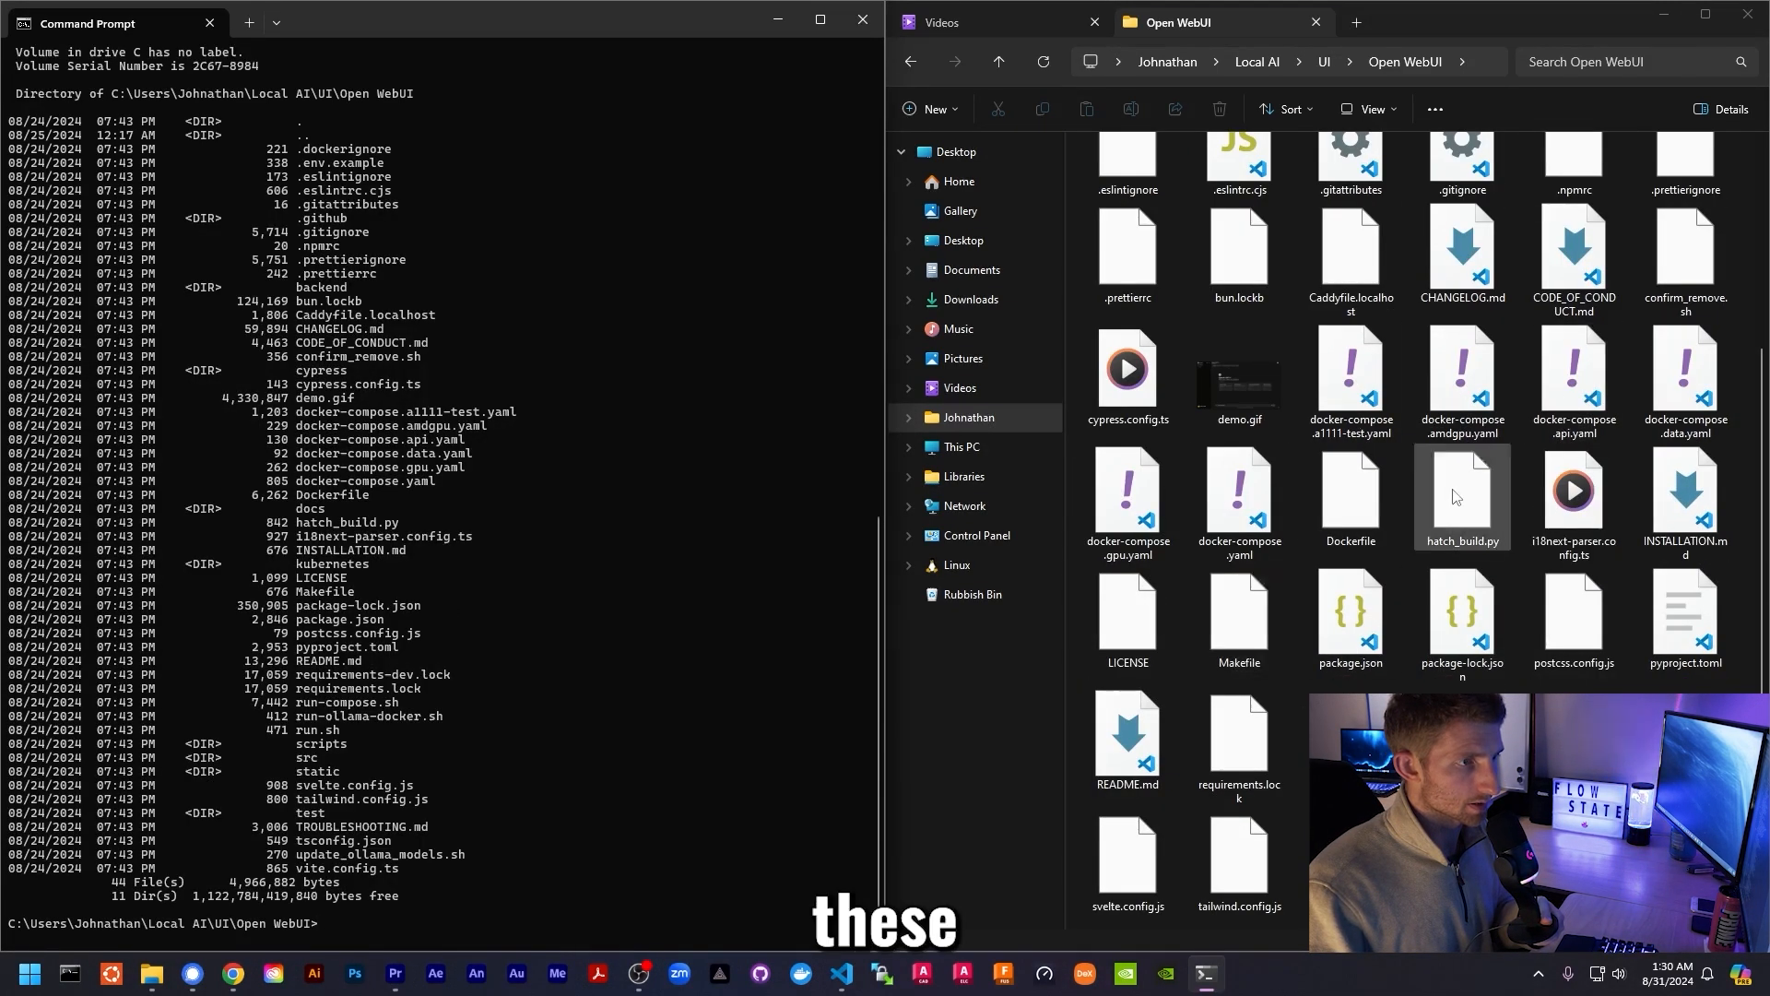
scroll(1454, 496, up, 3)
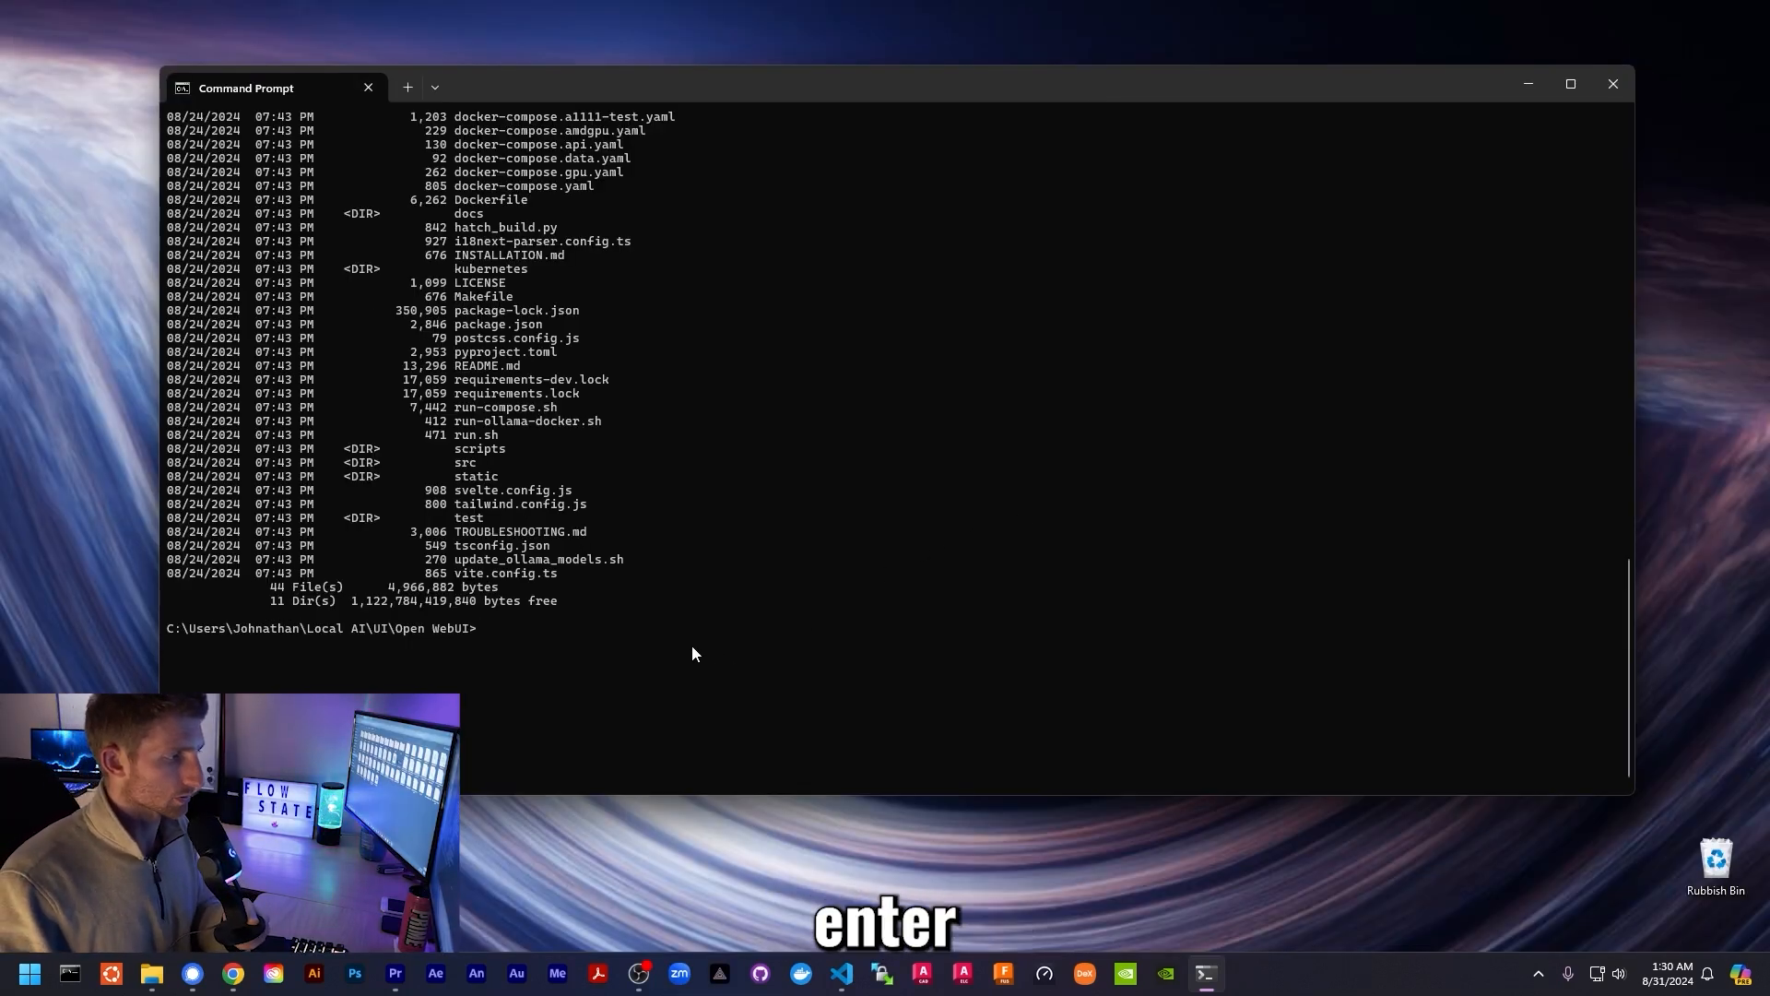
- Paste and run the docker run command to start open-webui on 3000:8080, then return to Chrome
text(docker run -d -p 3000:8080 --add-host=host.docker.internal:host-gateway -v open-webui:/app/backend/data --name open-webui --restart always ghcr.io/open-webui/open-webui:main)
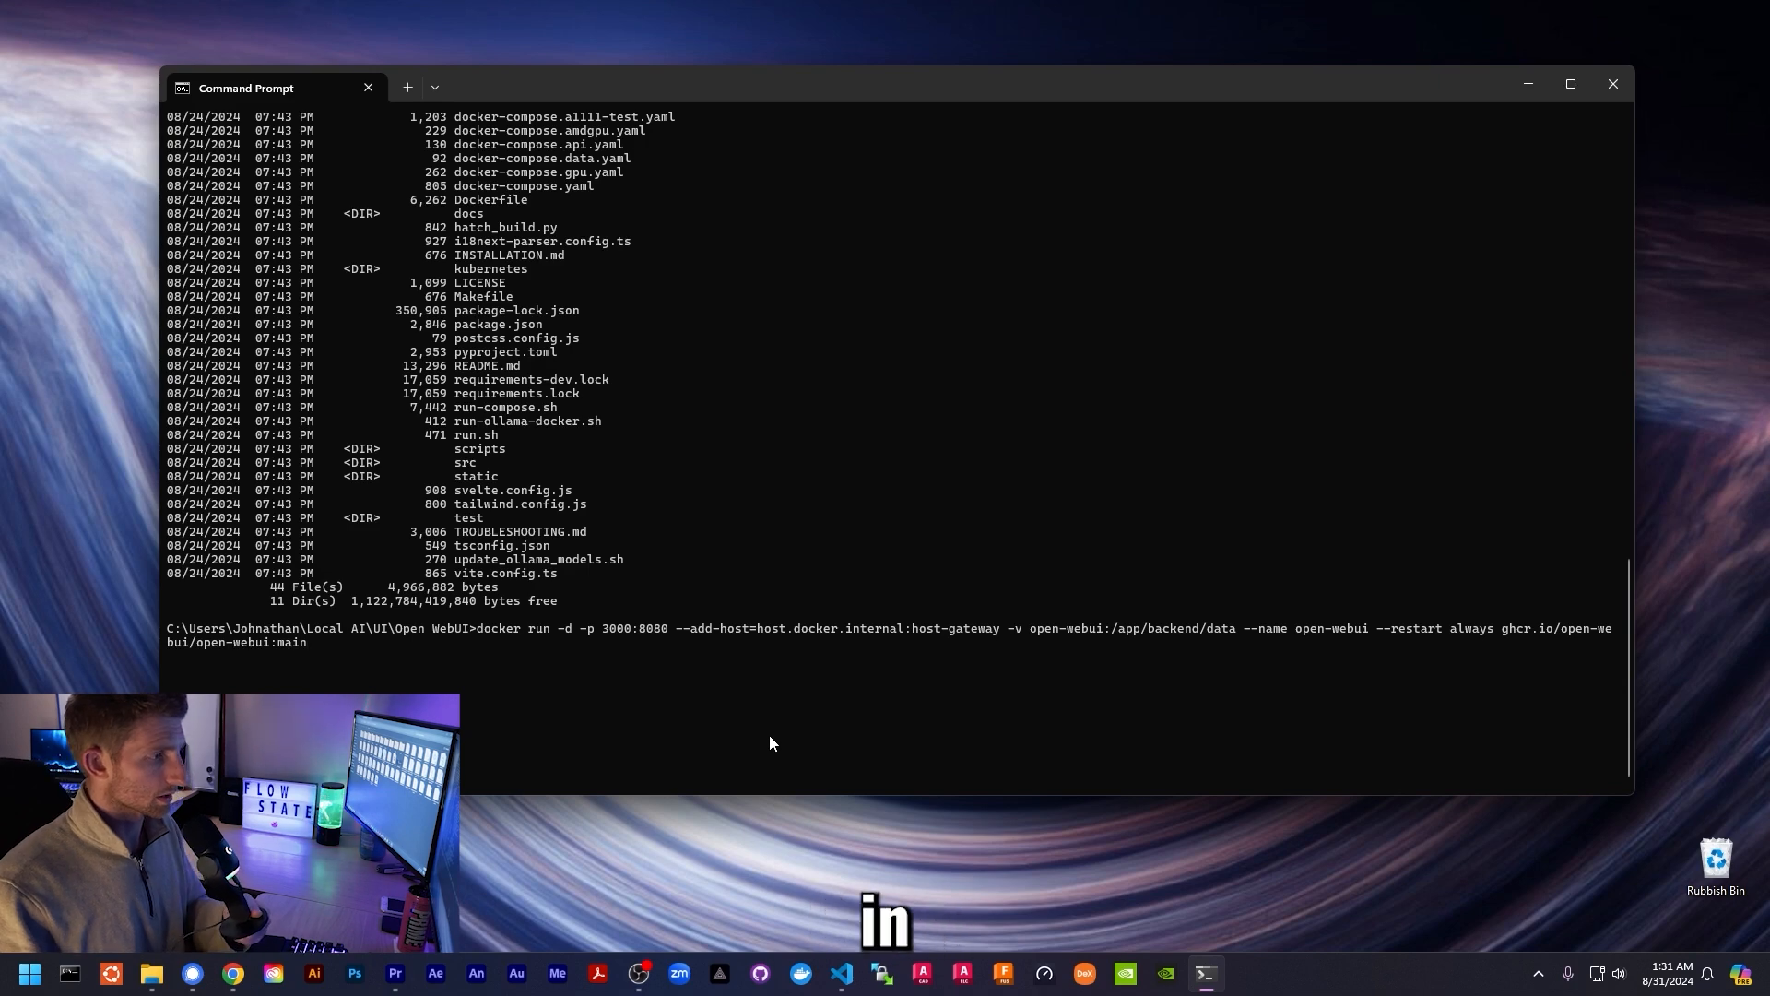
key(Return)
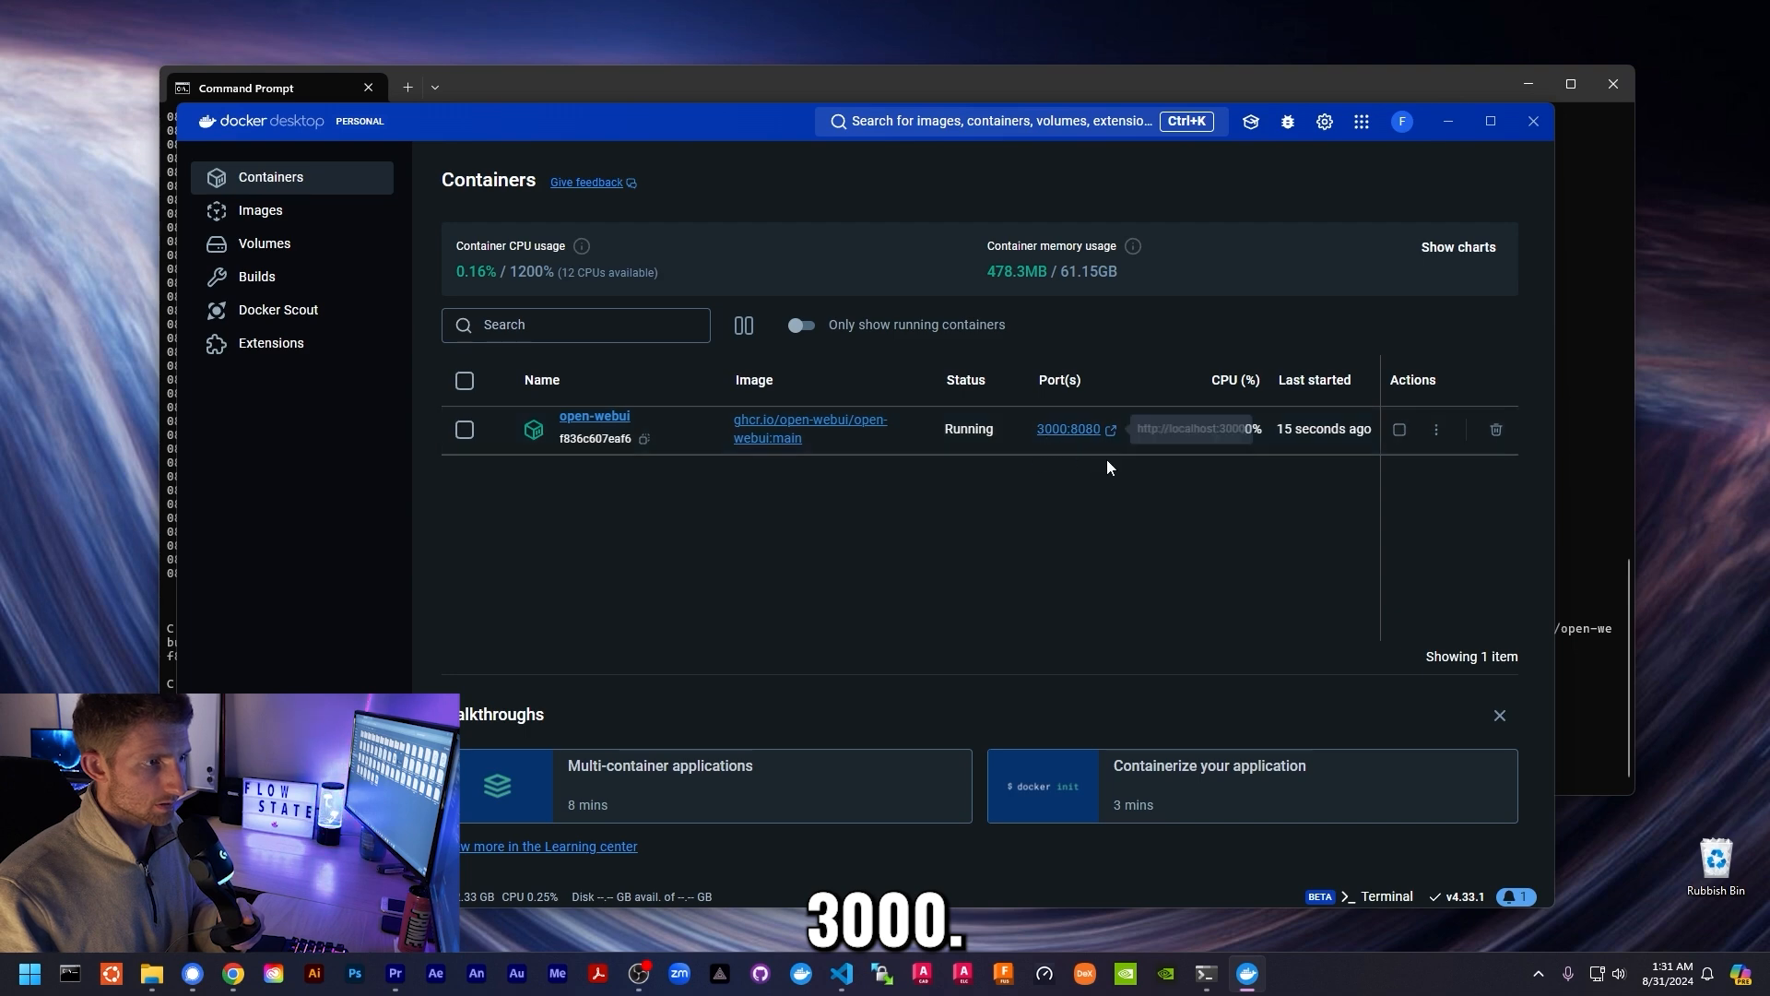
mouse_move(232, 973)
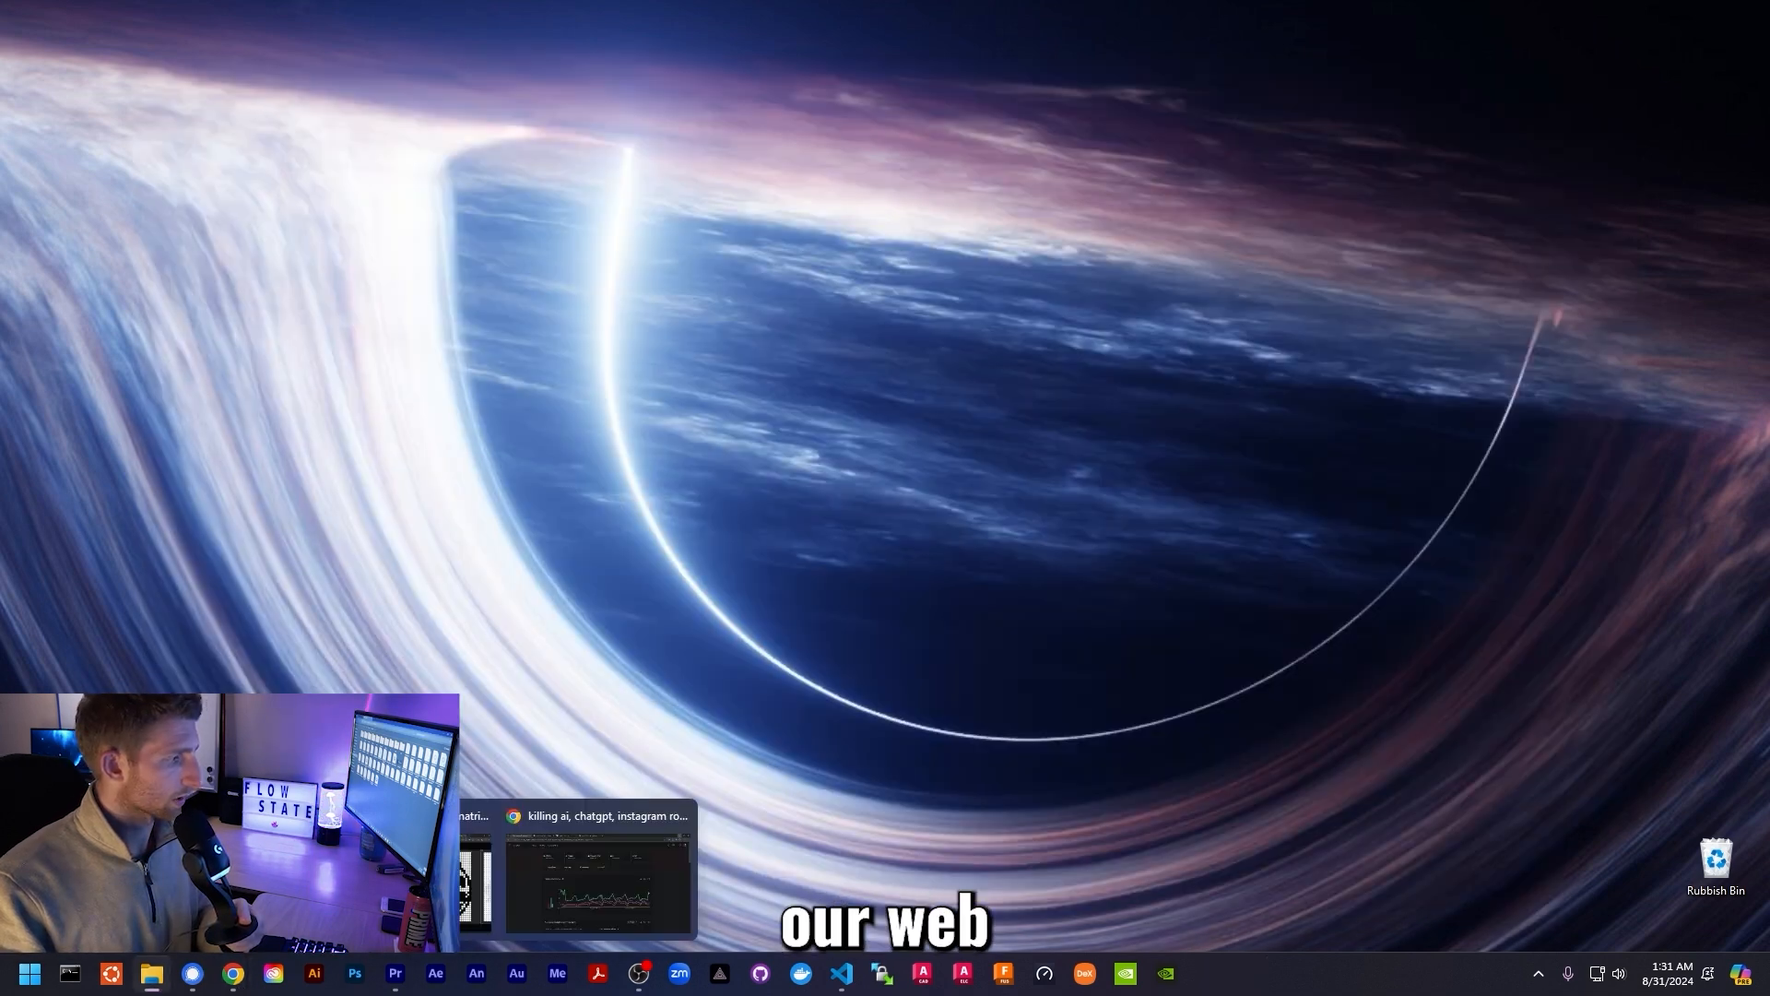
click(475, 875)
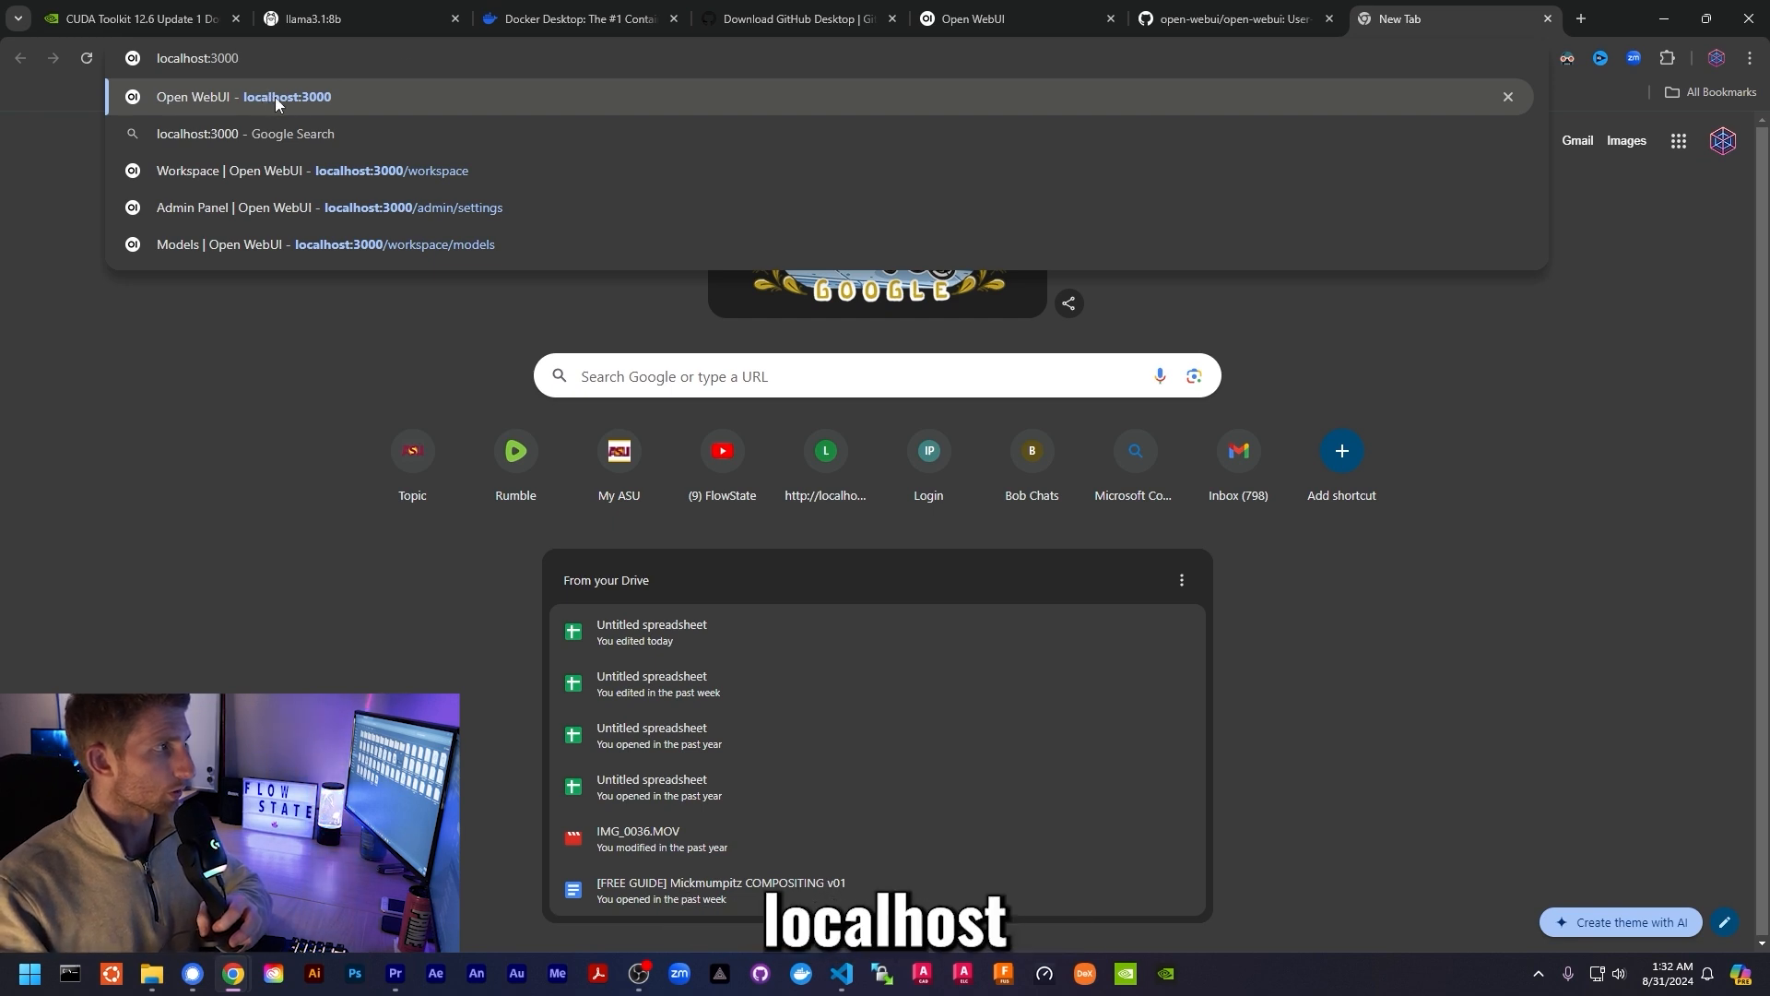
- Point out the localhost:3000 address and port, then load it to reach localhost:3000/auth
drag(171, 58, 268, 70)
click(277, 61)
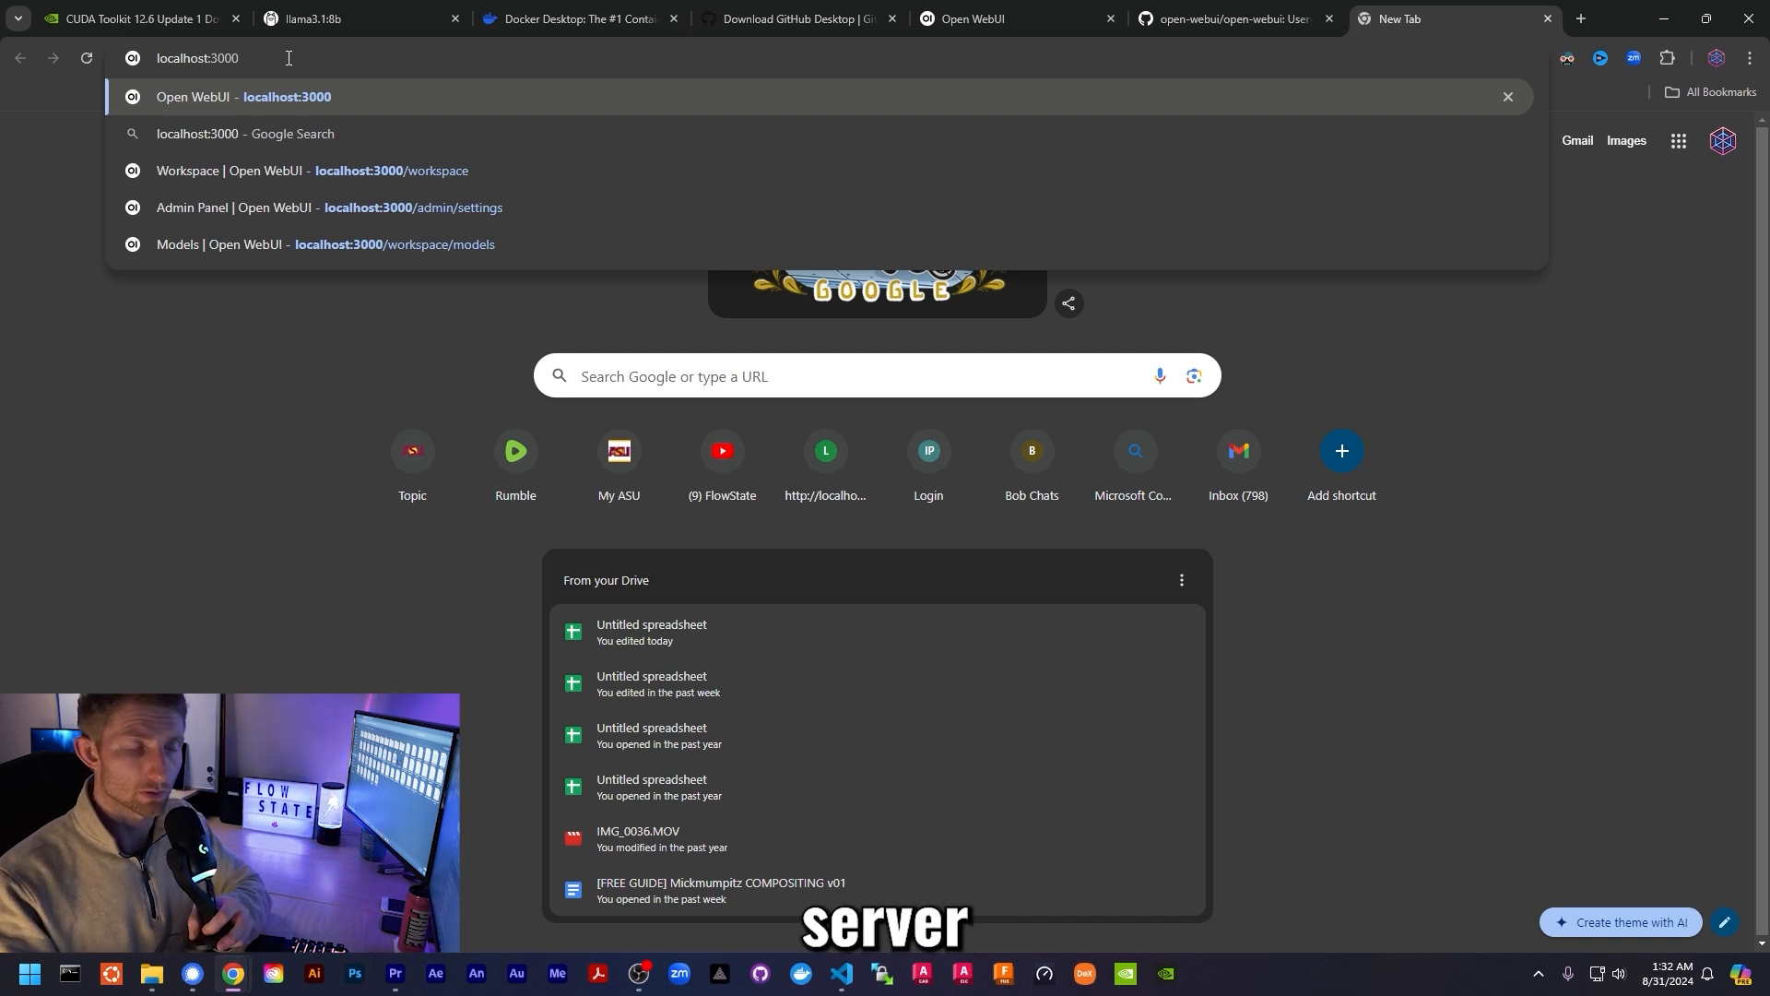
drag(216, 58, 277, 67)
click(290, 63)
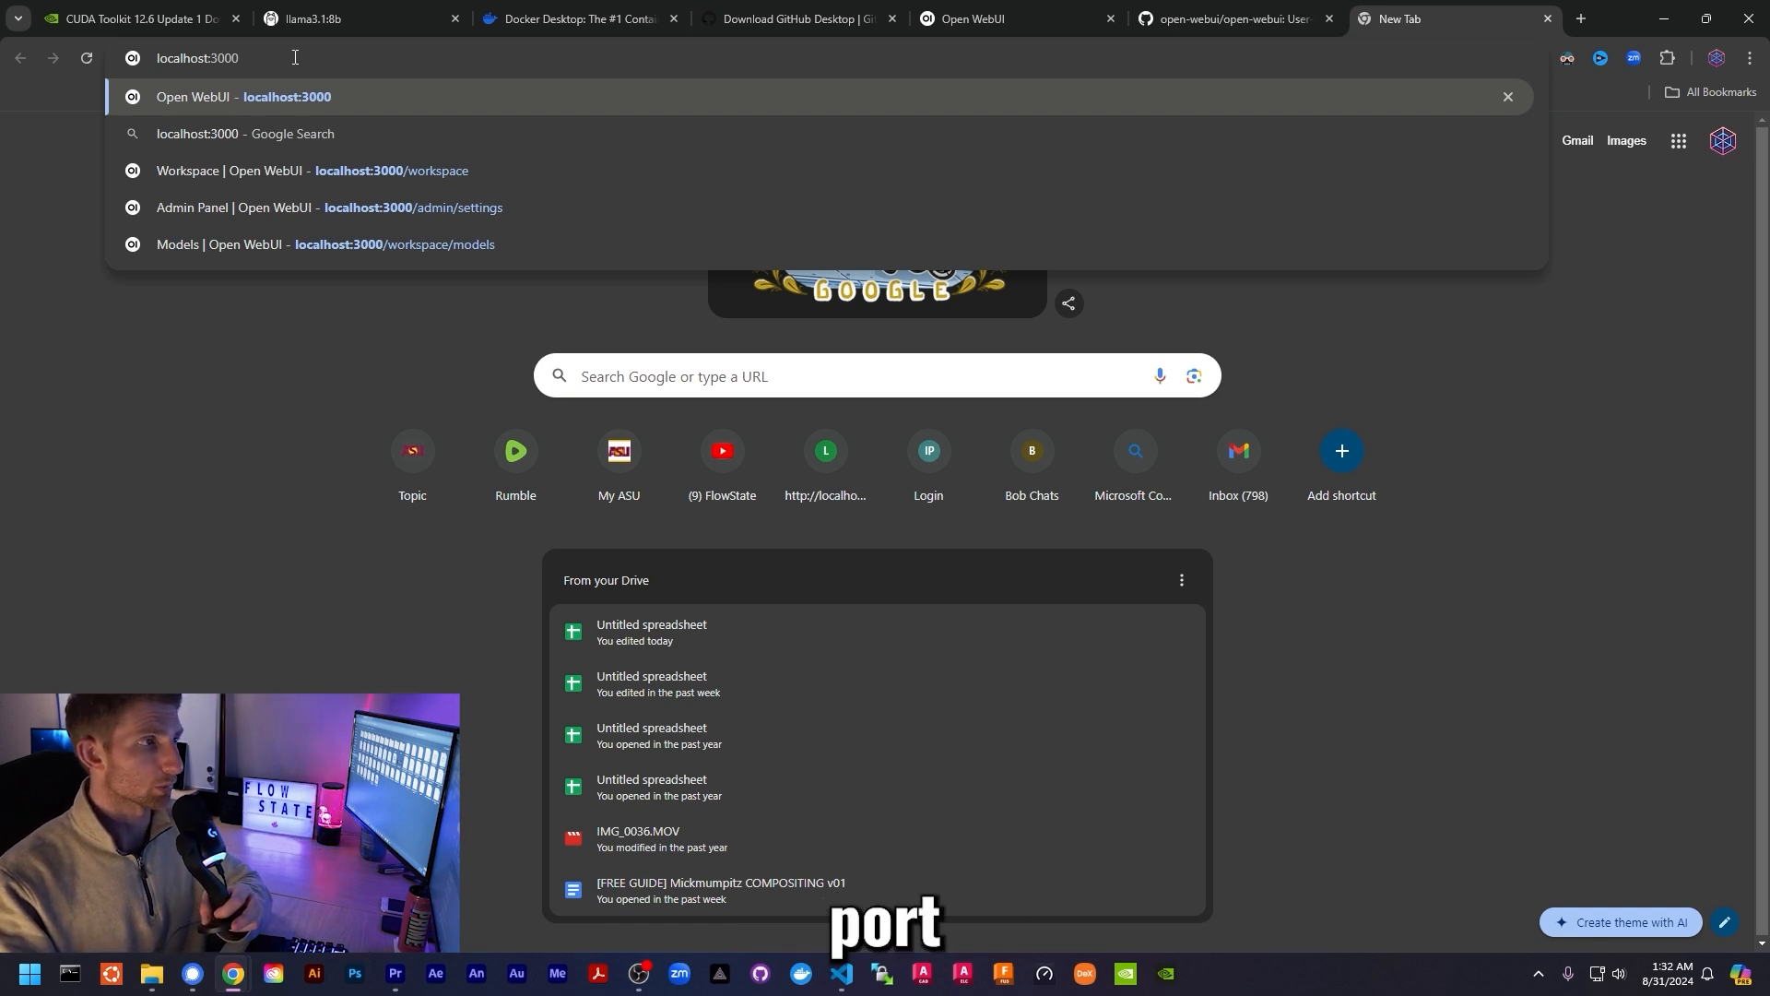
drag(167, 57, 305, 58)
click(305, 58)
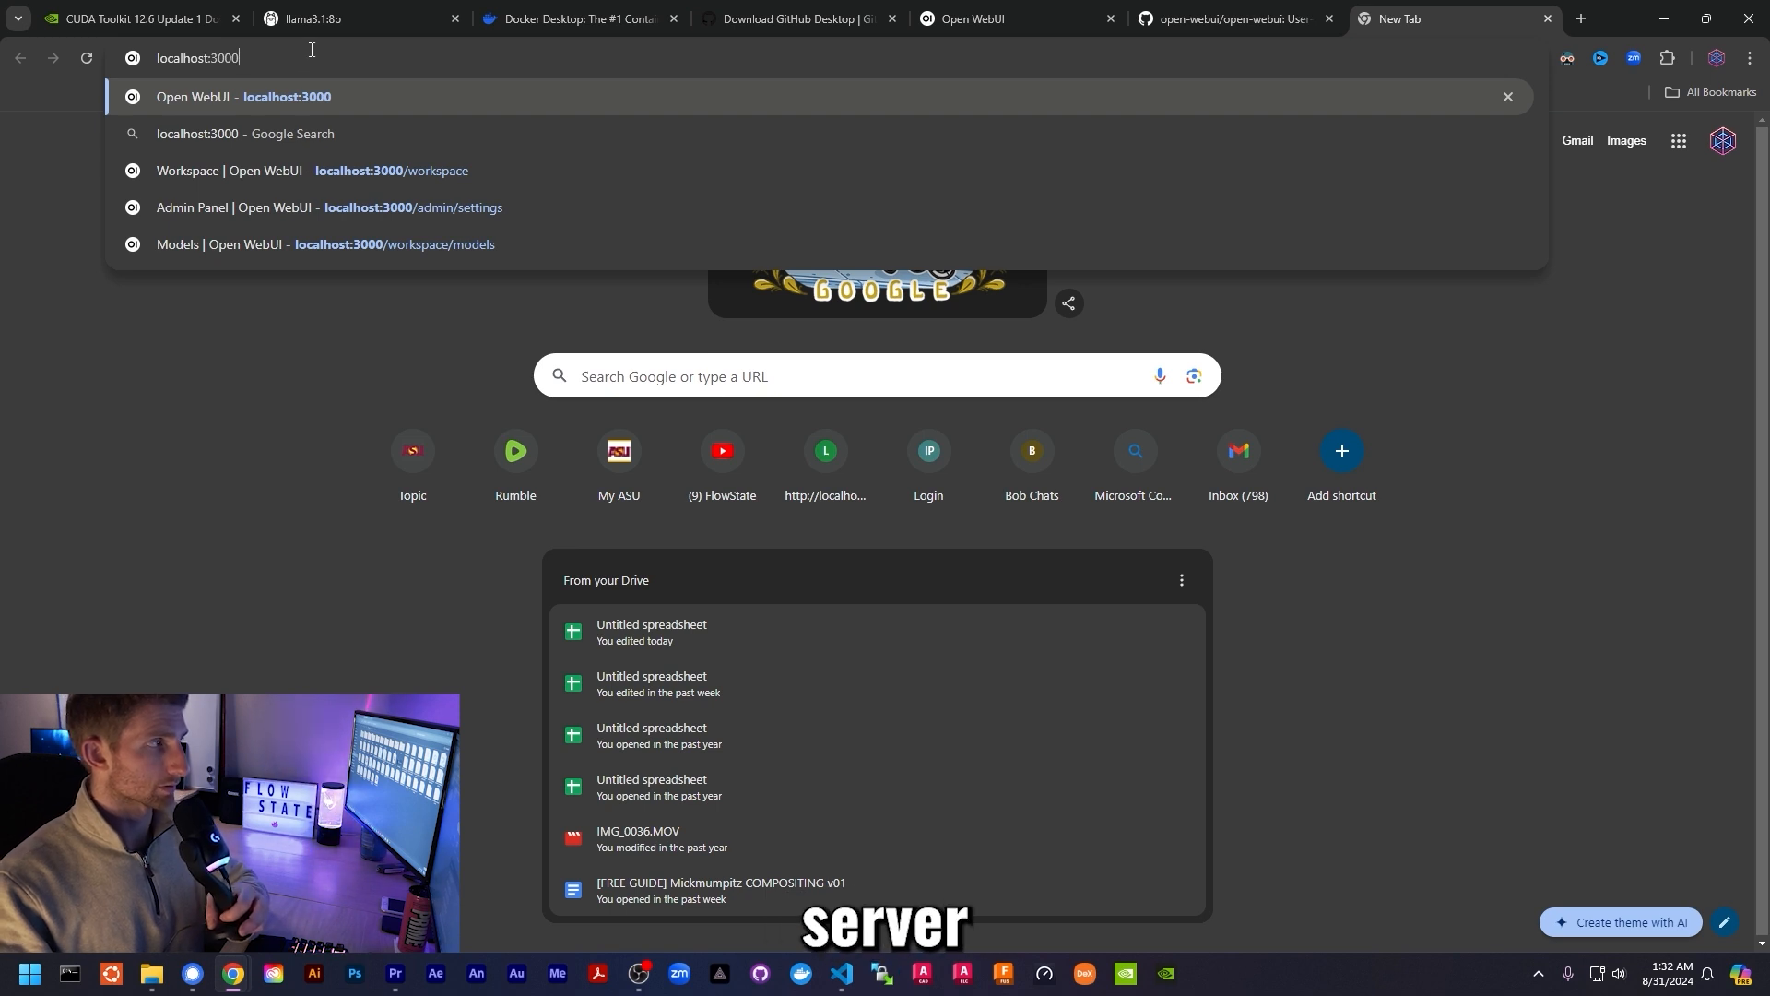
key(Return)
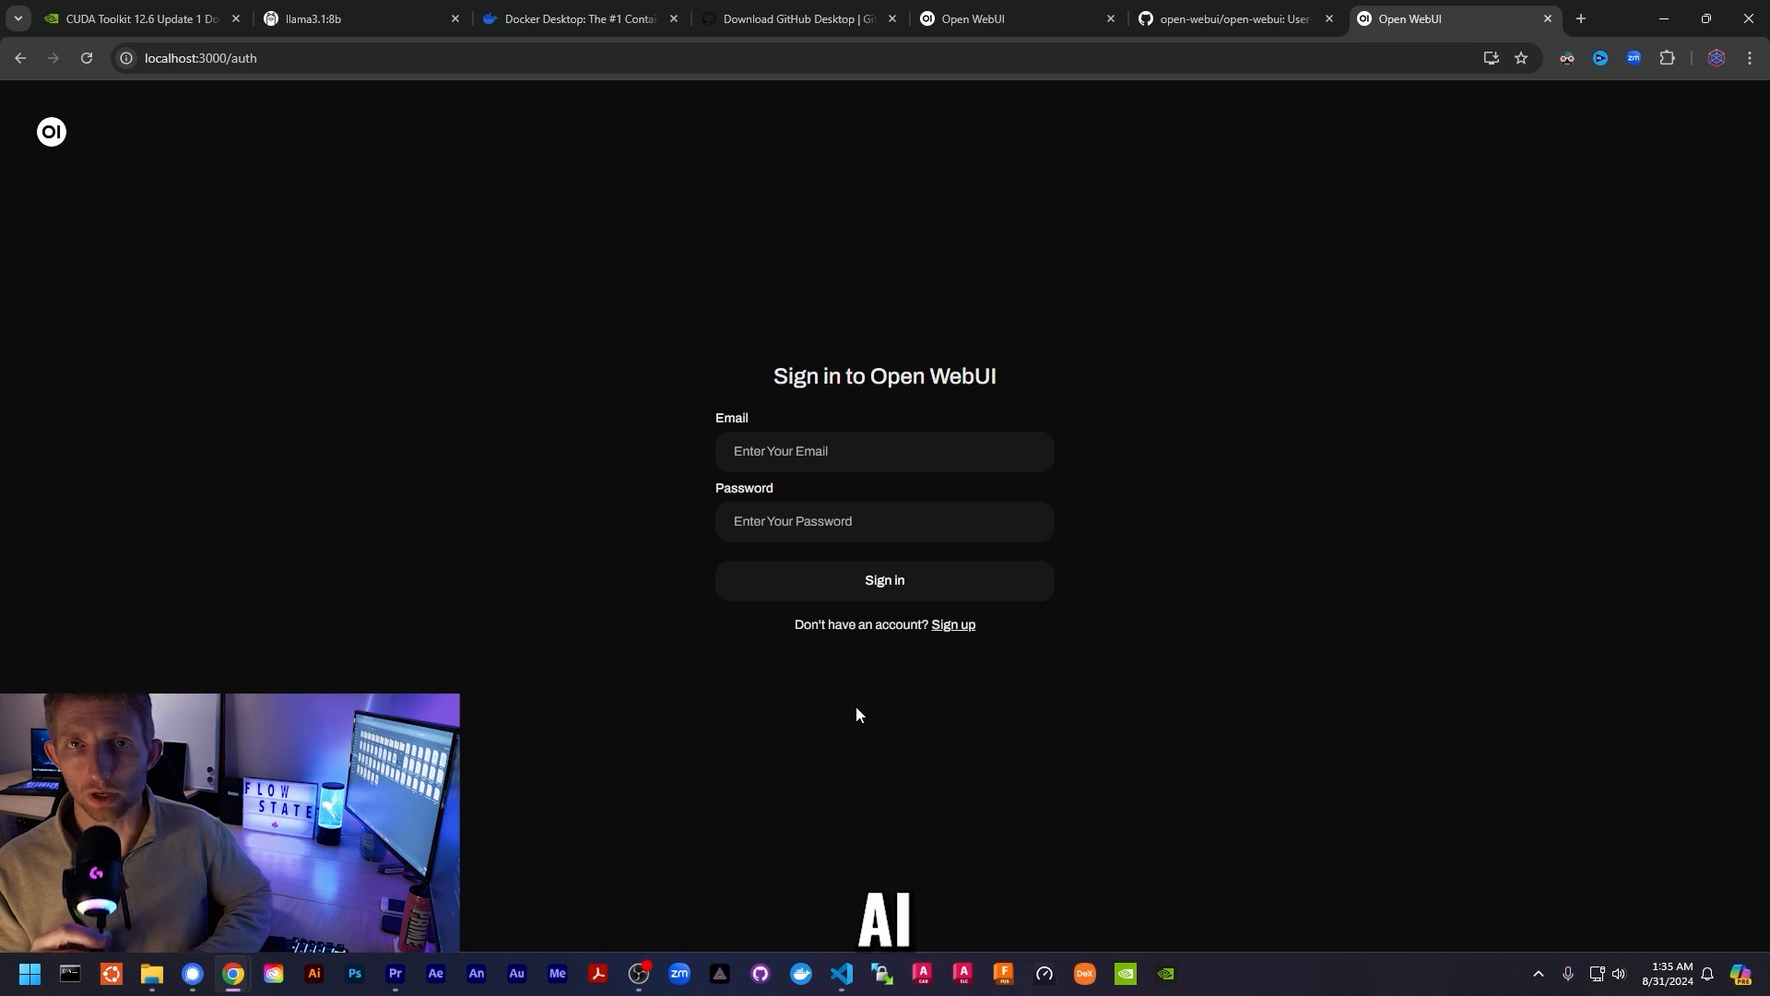
- Sign up with a full name, an e-mail address and a password, and create the account
click(945, 627)
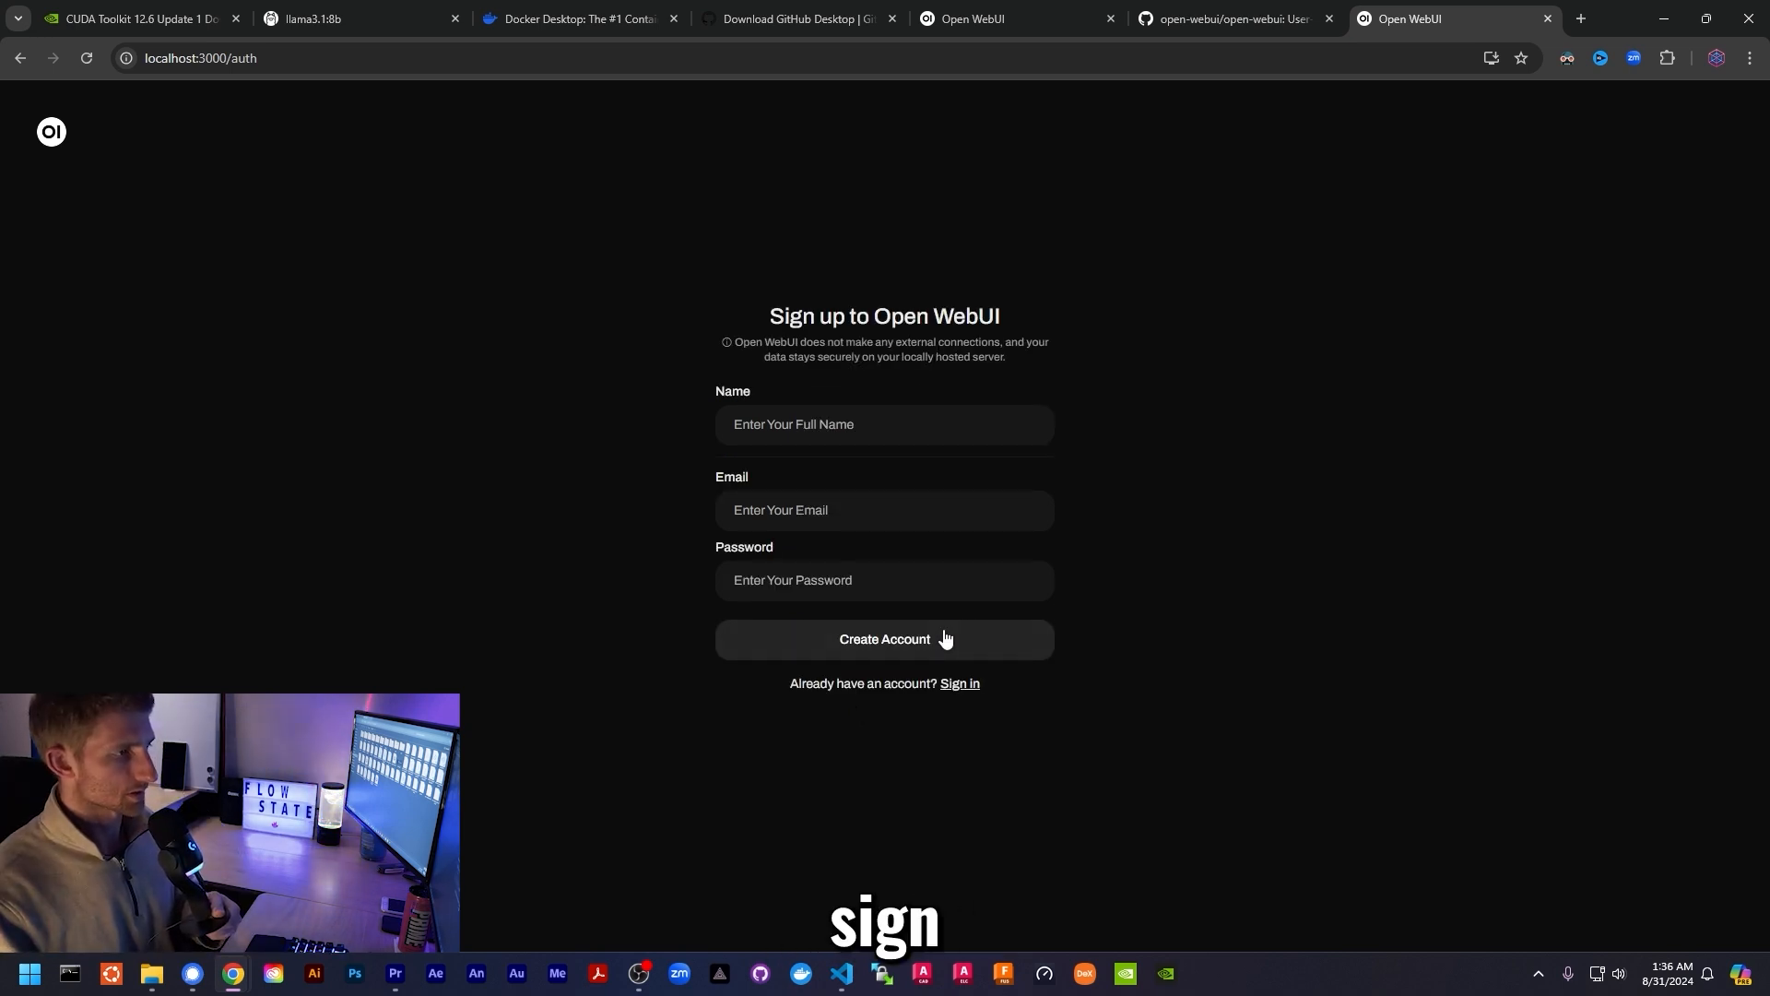
click(865, 424)
text(Johnathan Chivingt)
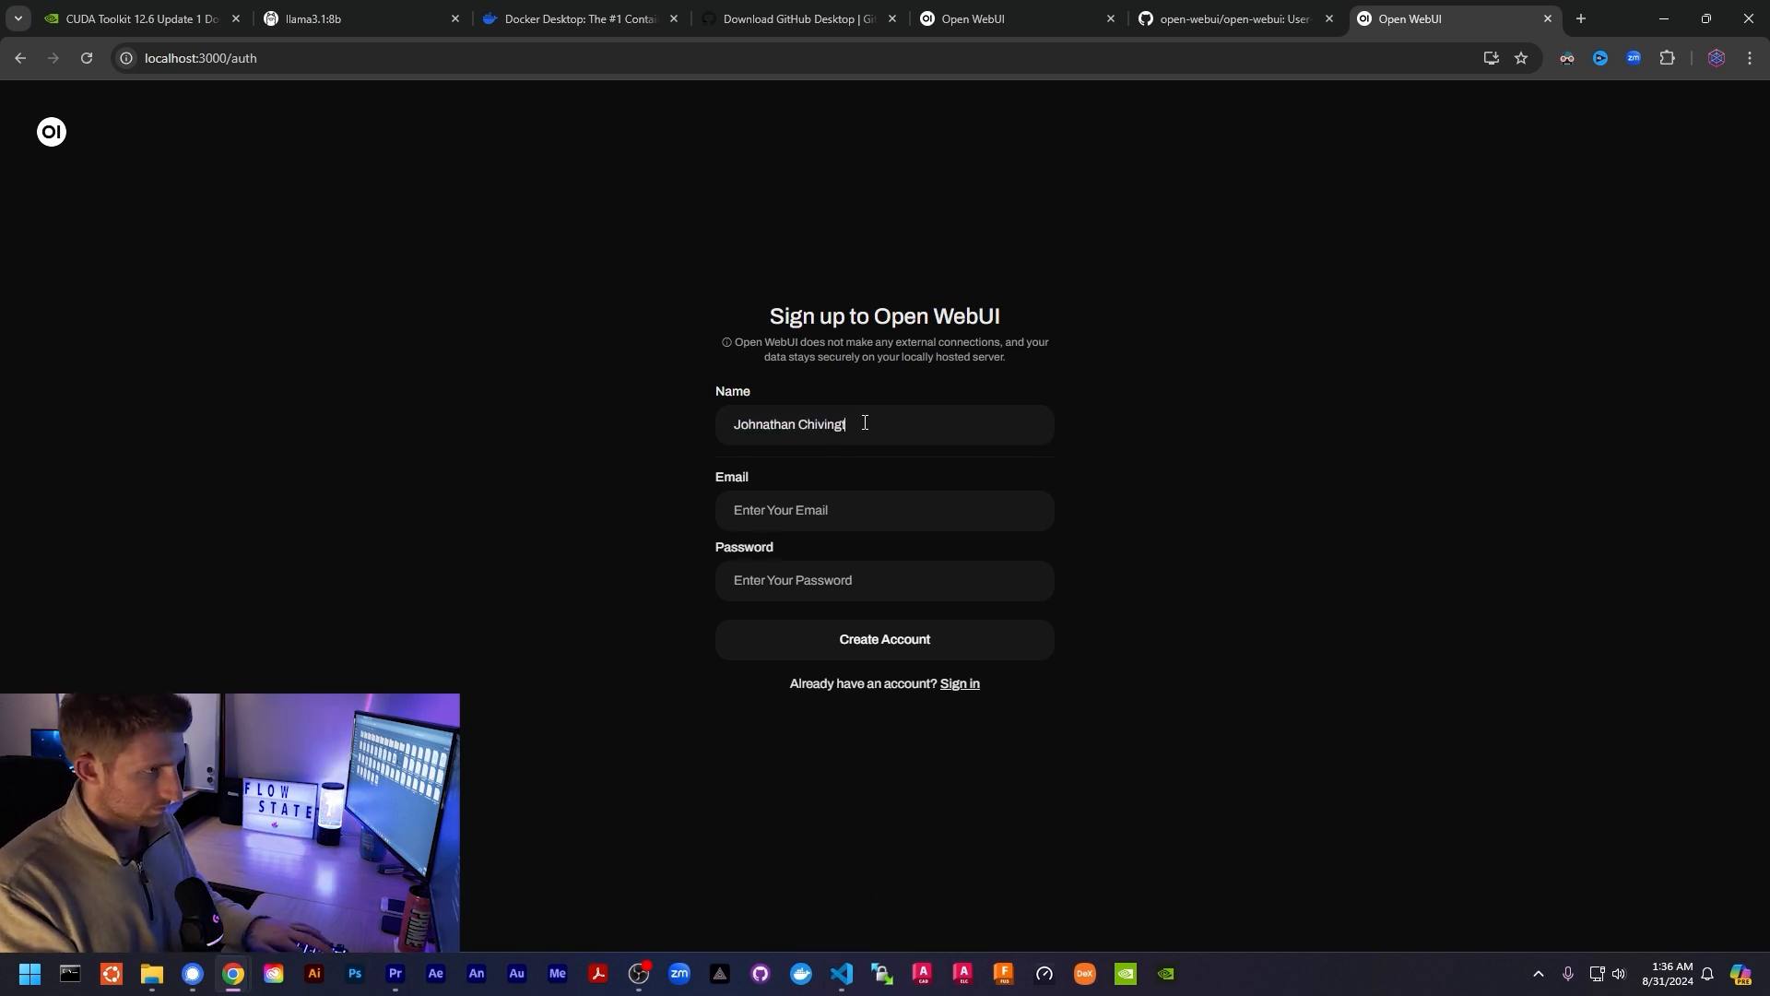
text(on)
key(Tab)
text(johna)
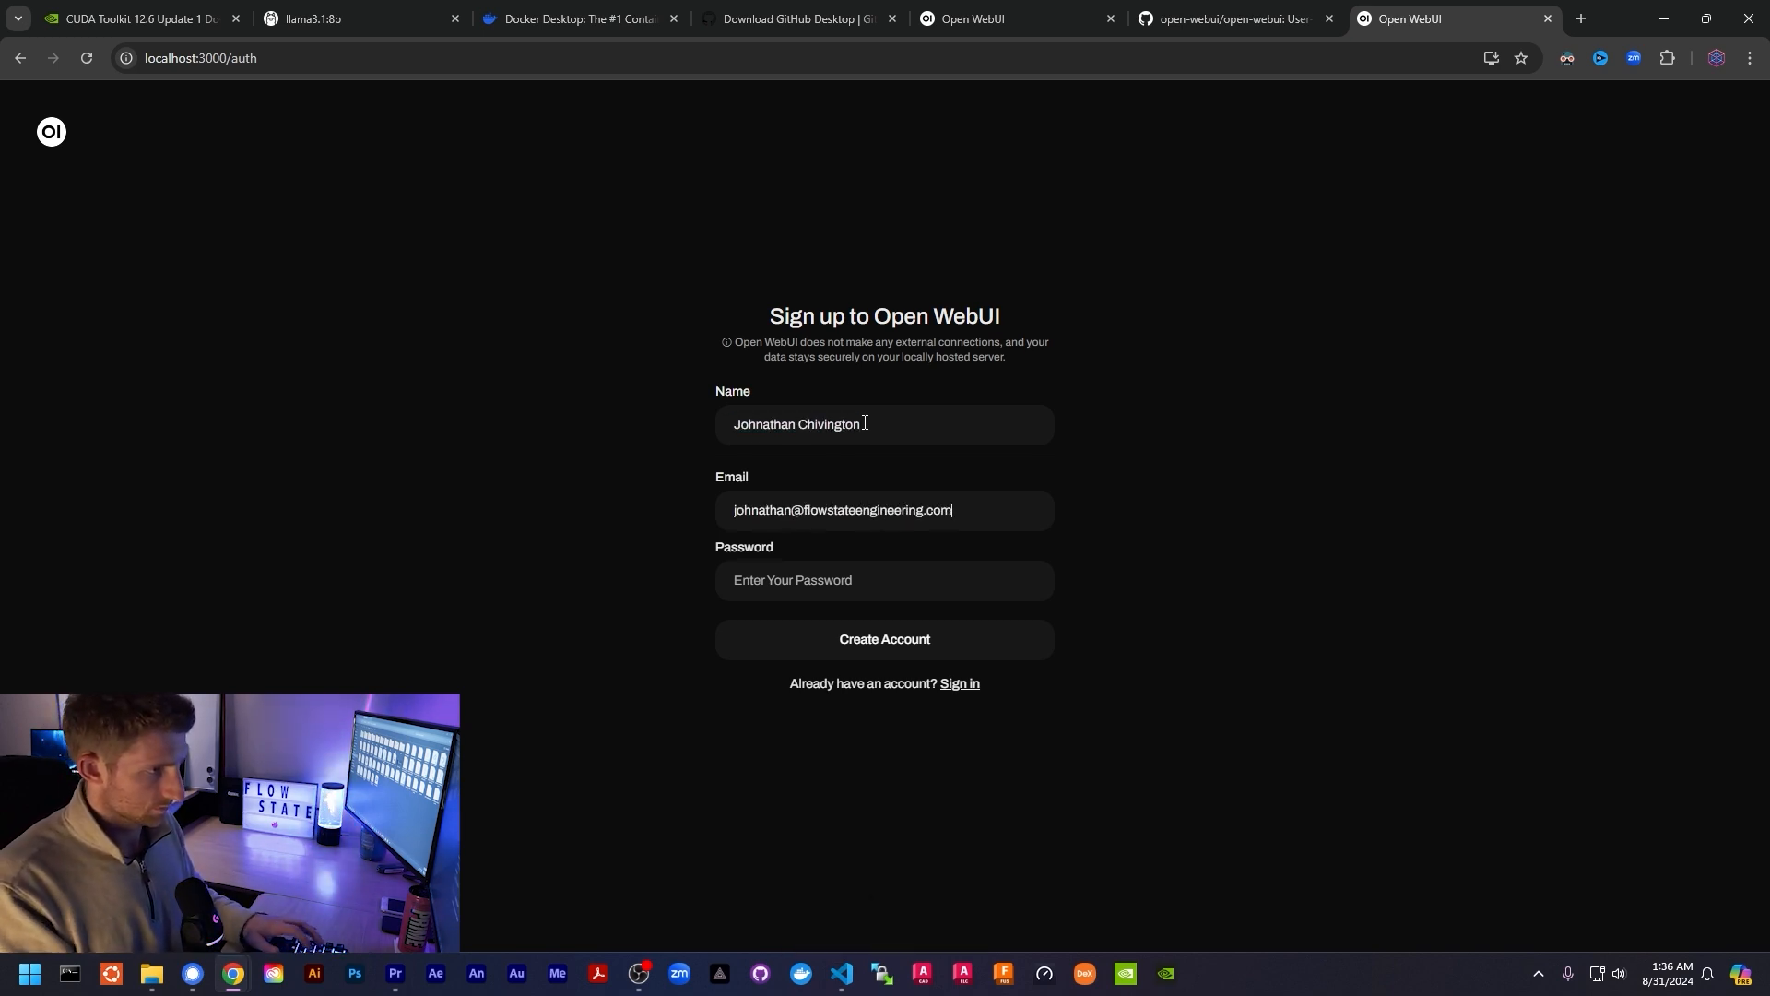
key(Tab)
text(p•••••••••)
text(••)
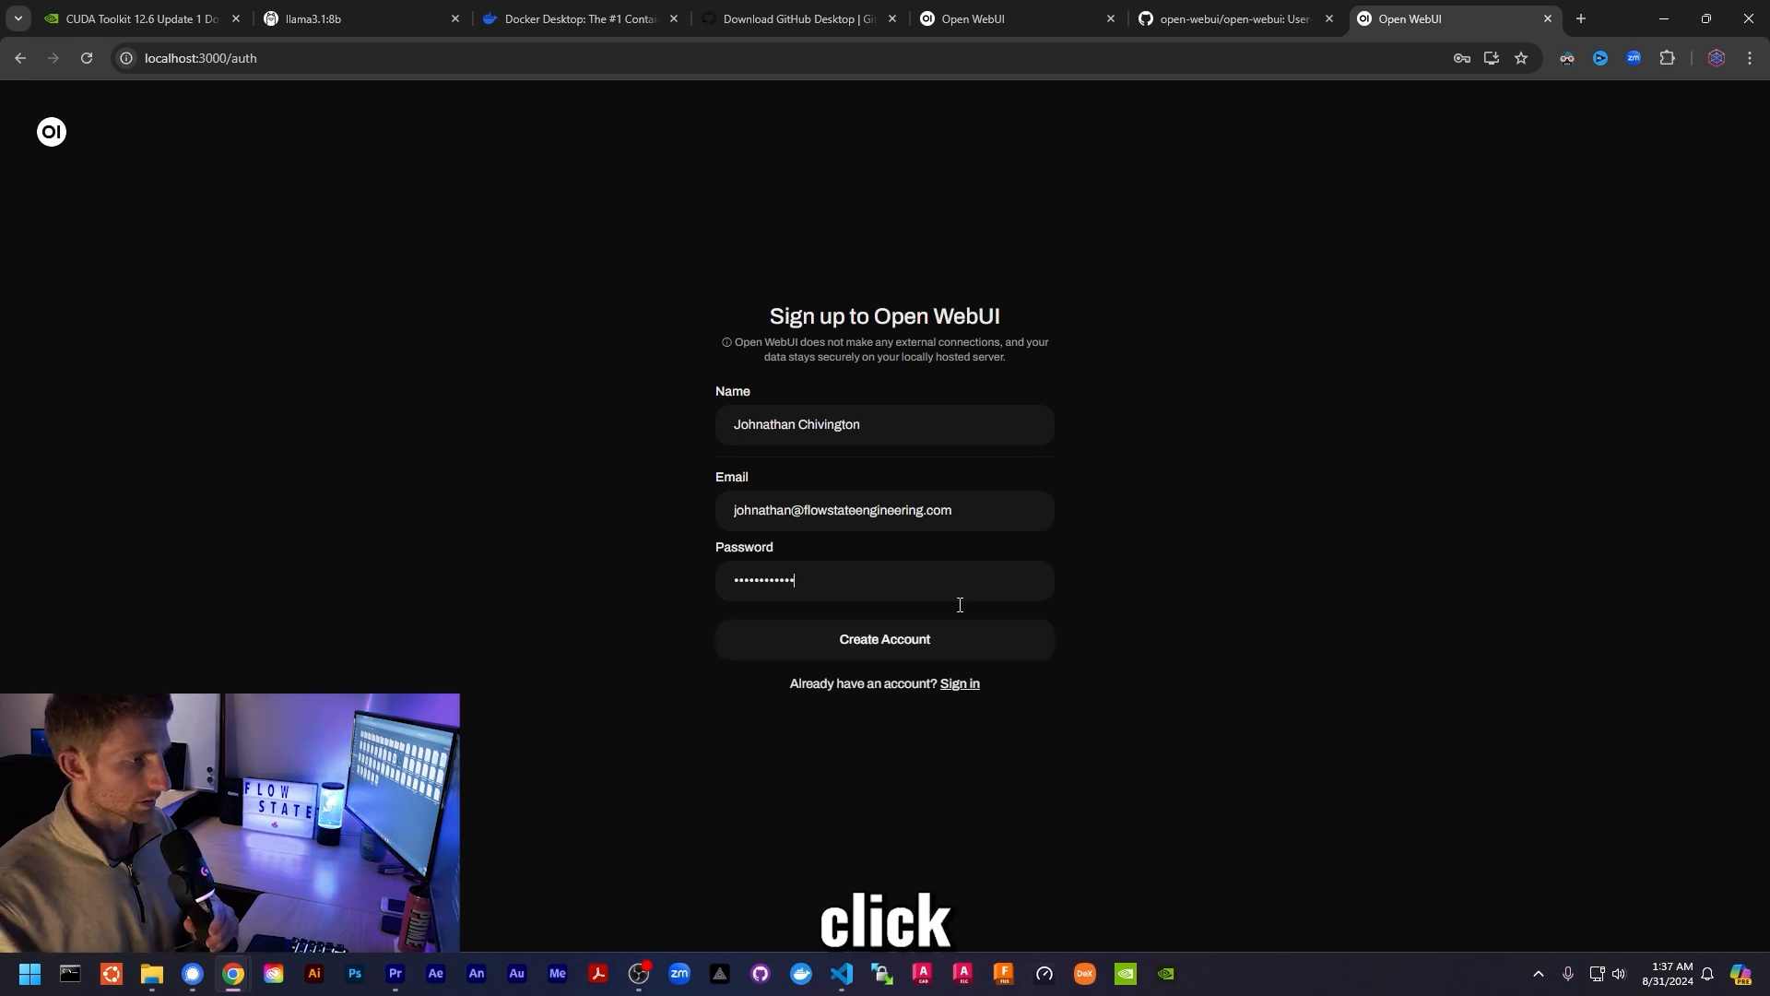
click(961, 655)
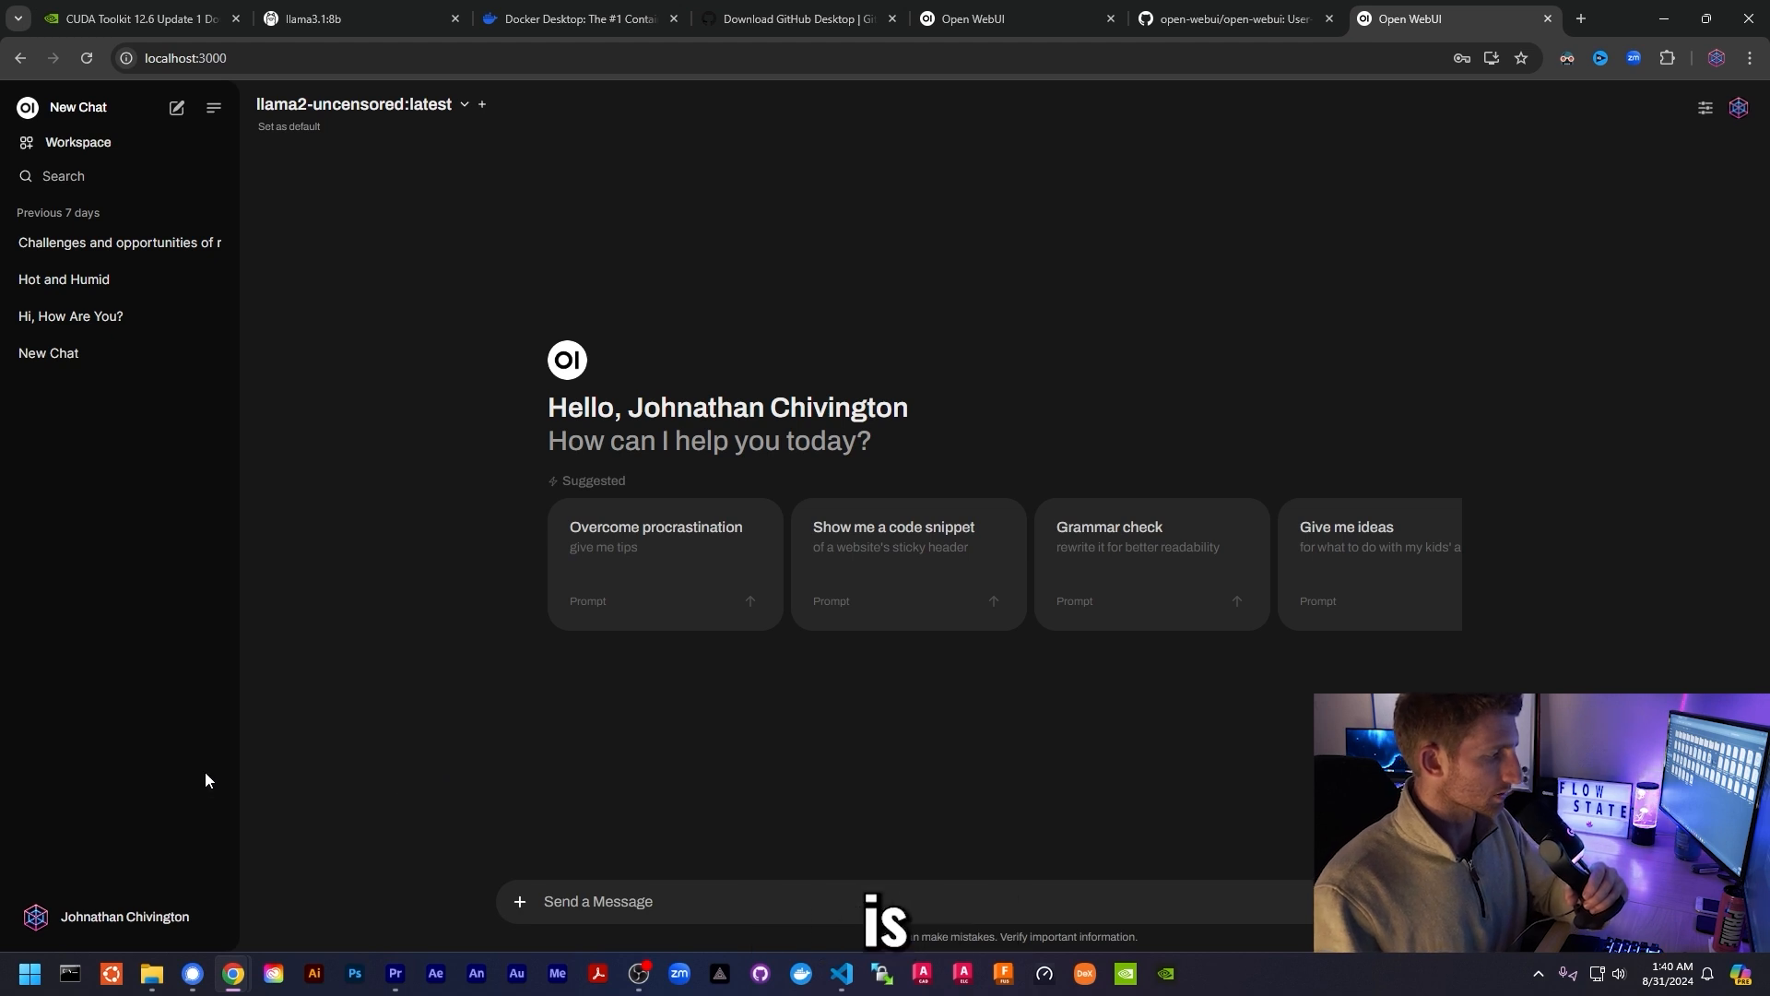
click(97, 920)
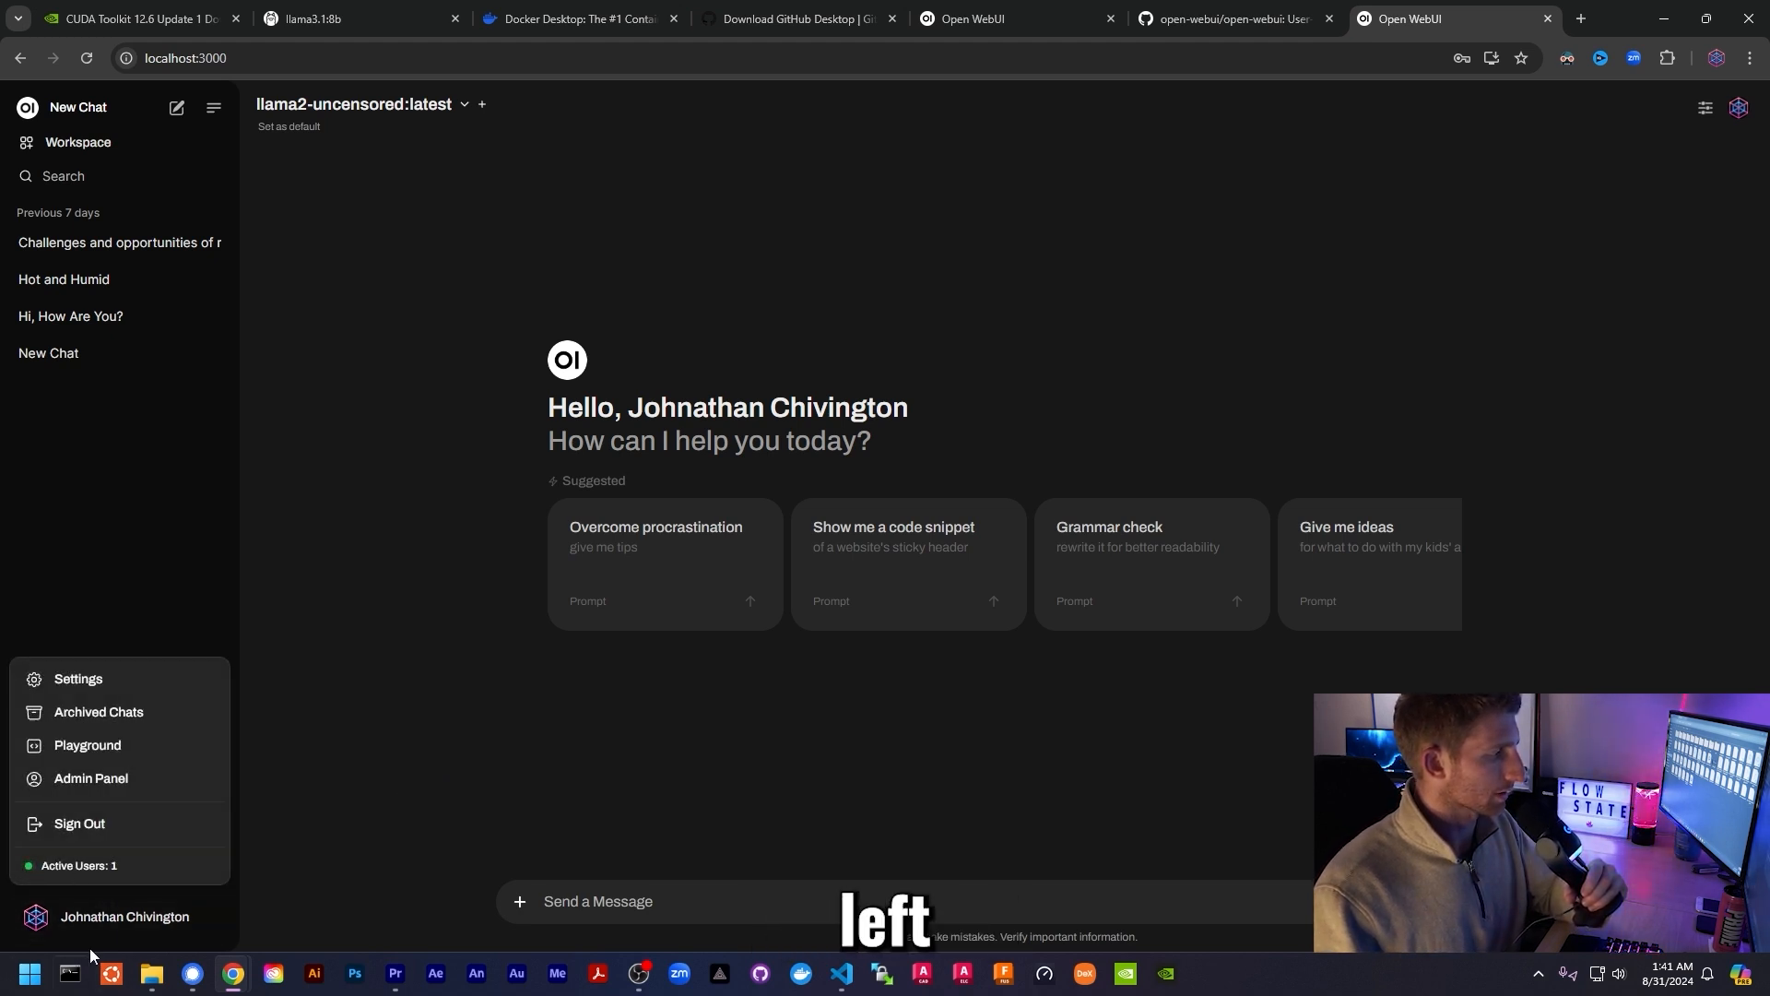
click(369, 710)
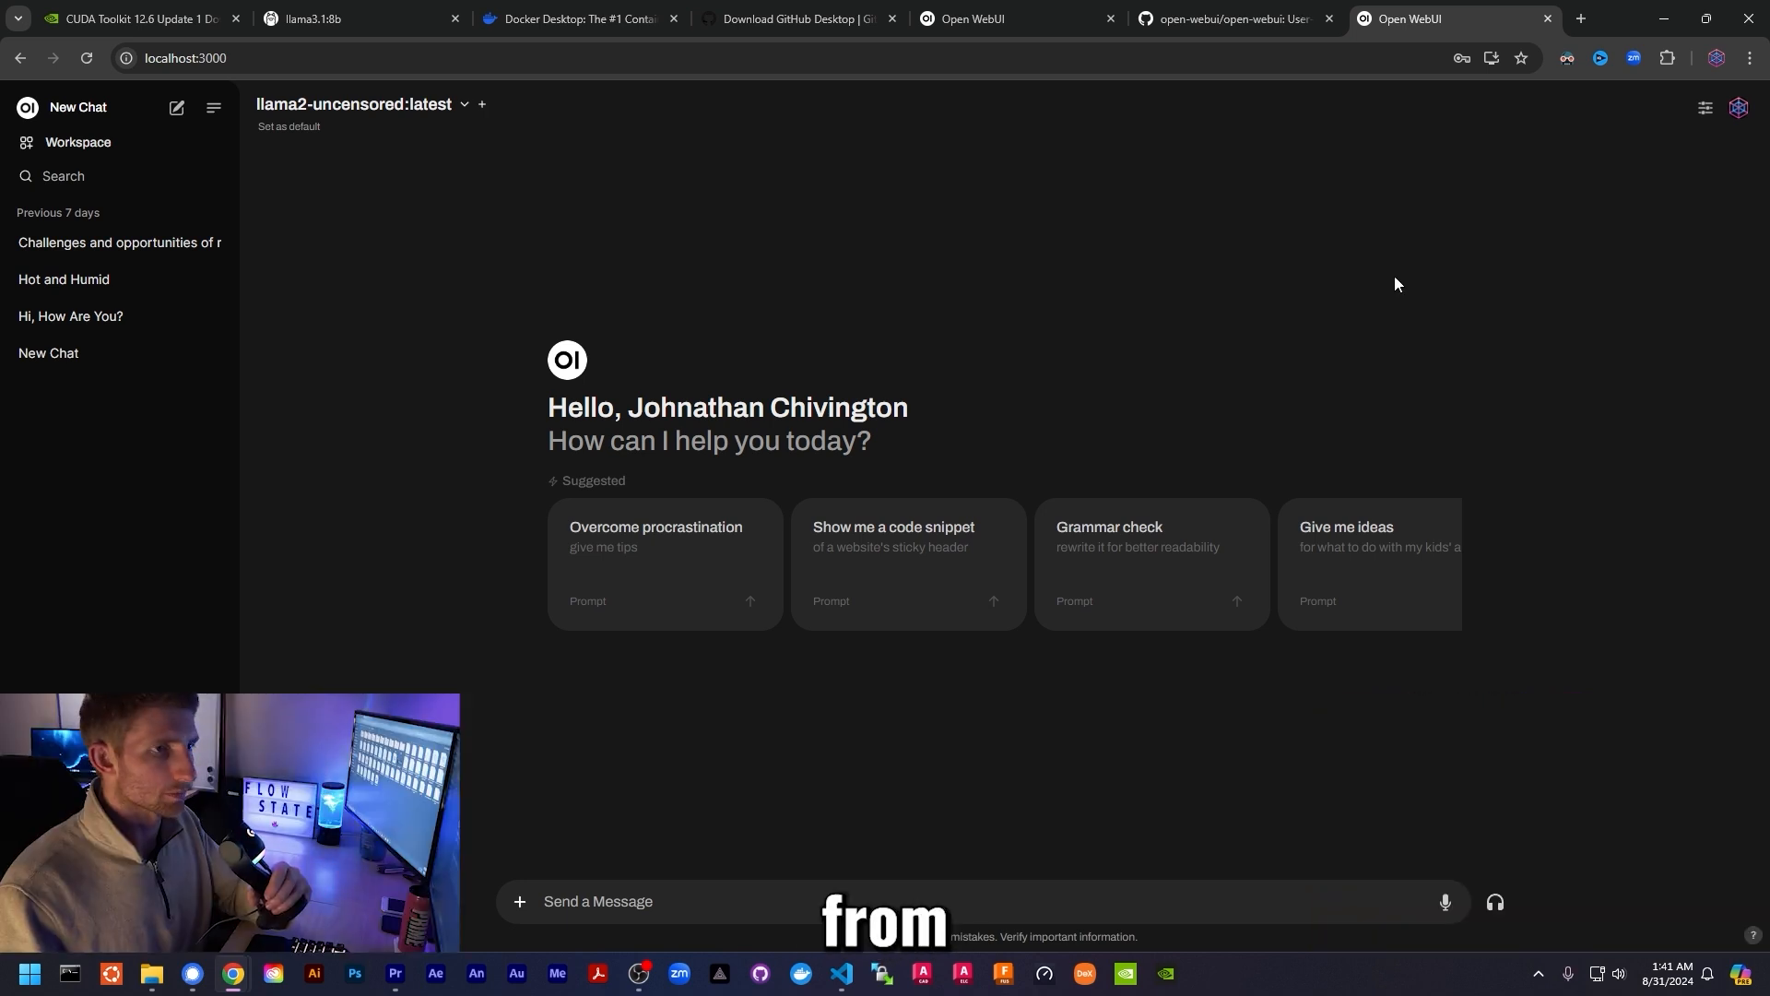
click(1739, 109)
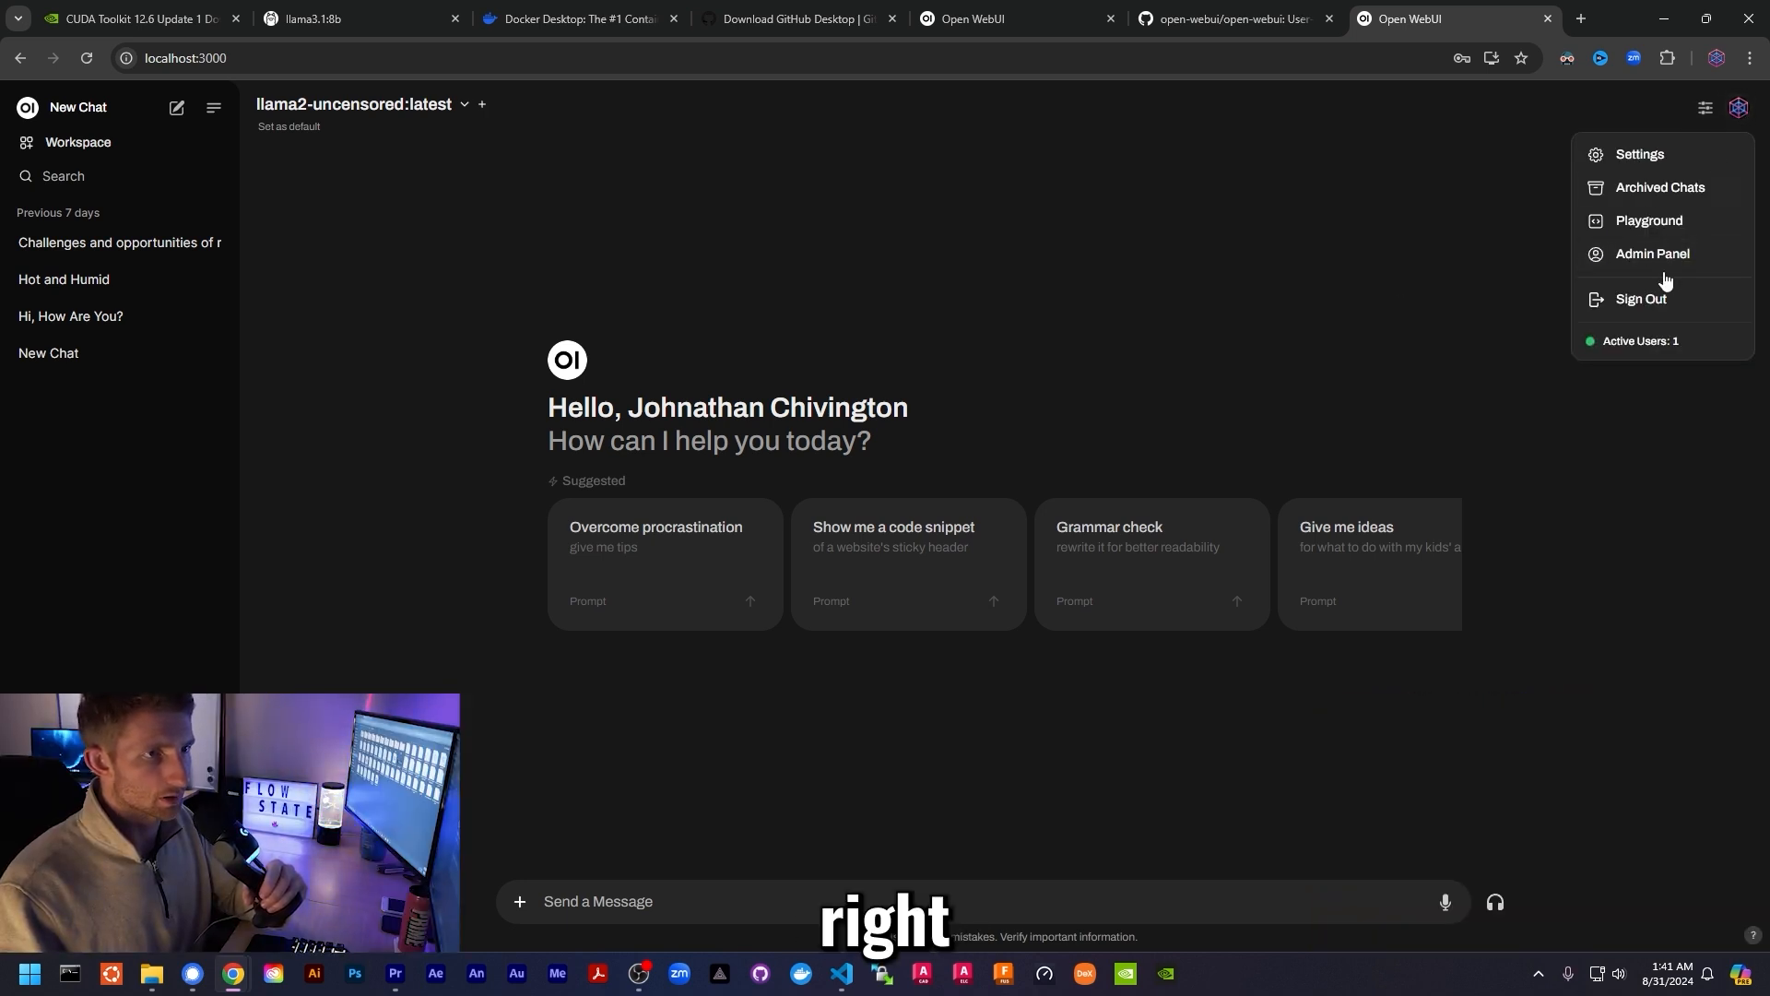
click(1640, 154)
click(616, 388)
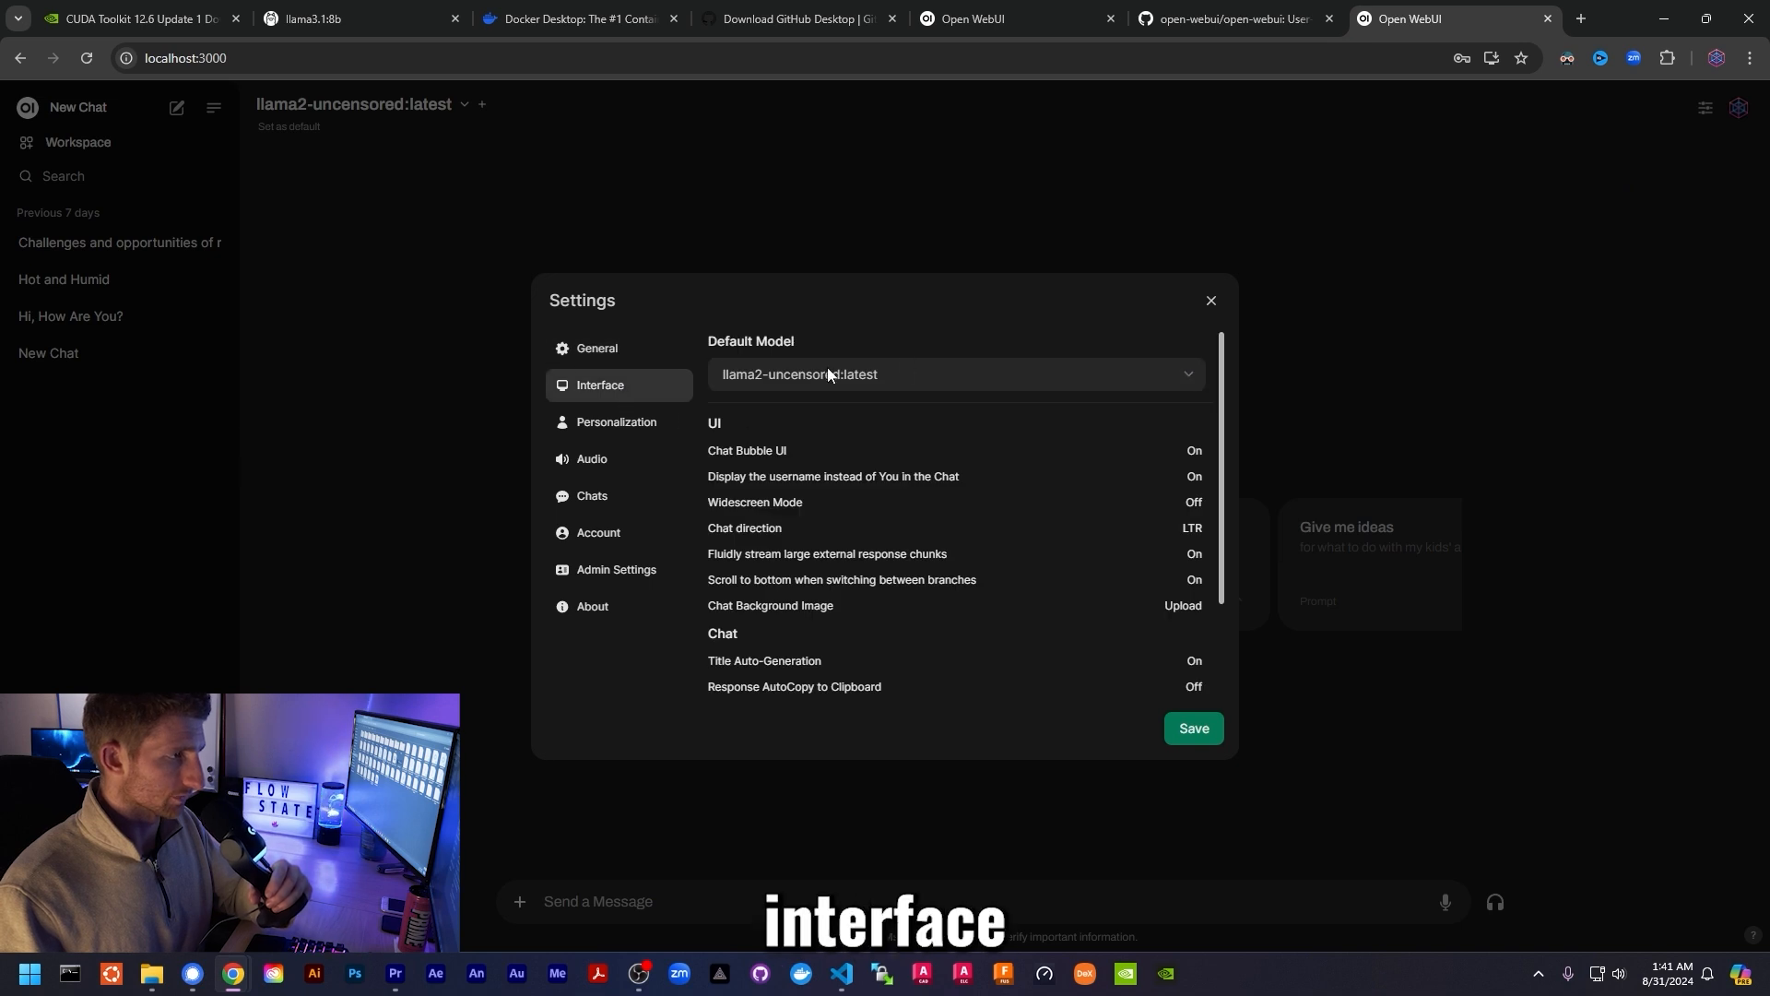
scroll(844, 612, down, 2)
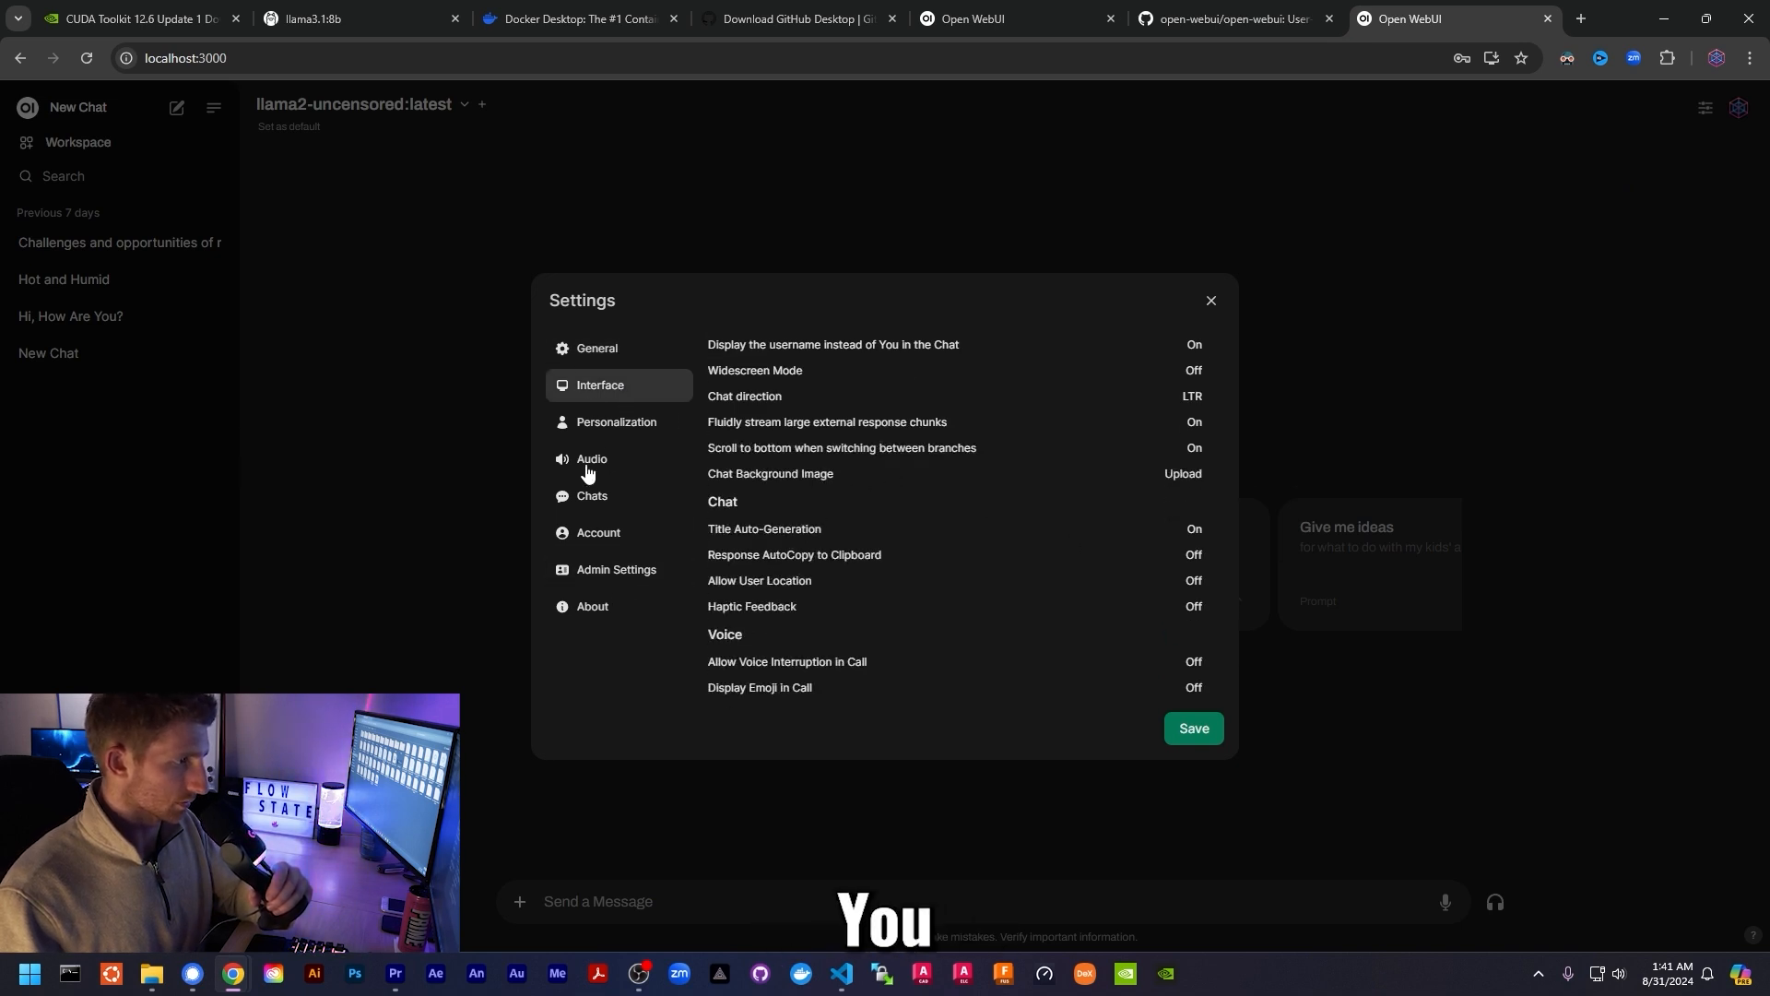
click(598, 534)
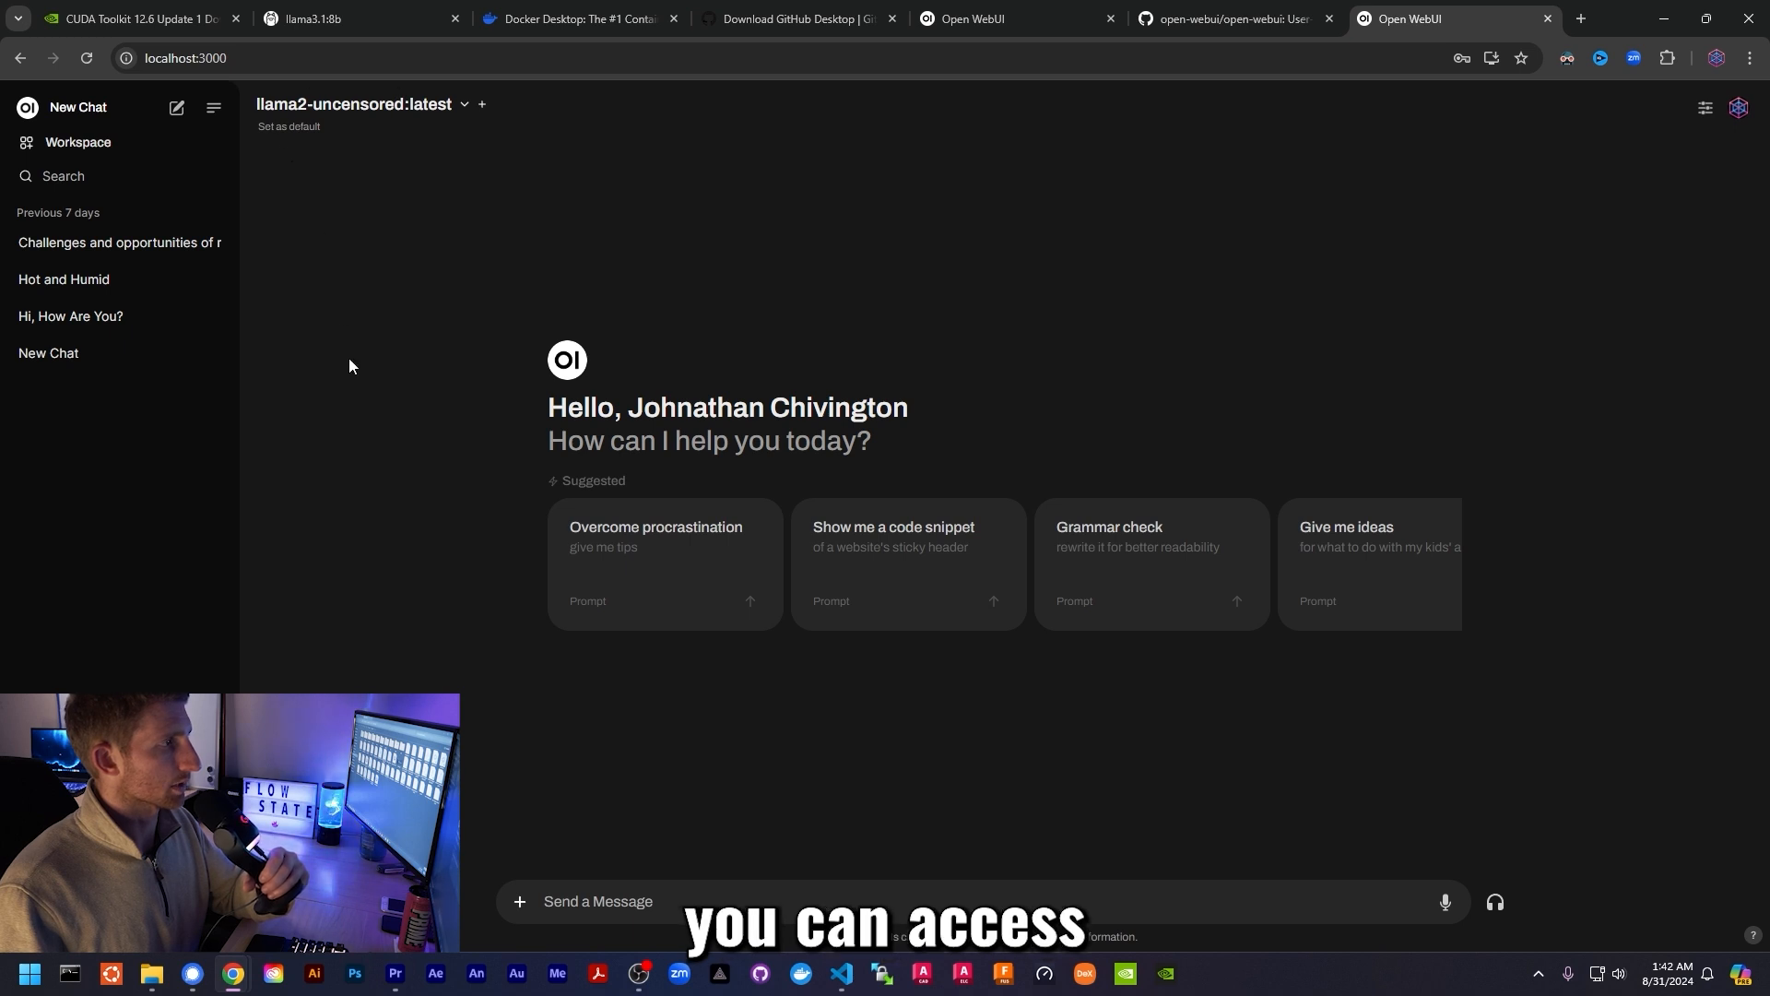
- Switch the model to llama3.1:8b and send 'hi how are you doing today?'
click(344, 109)
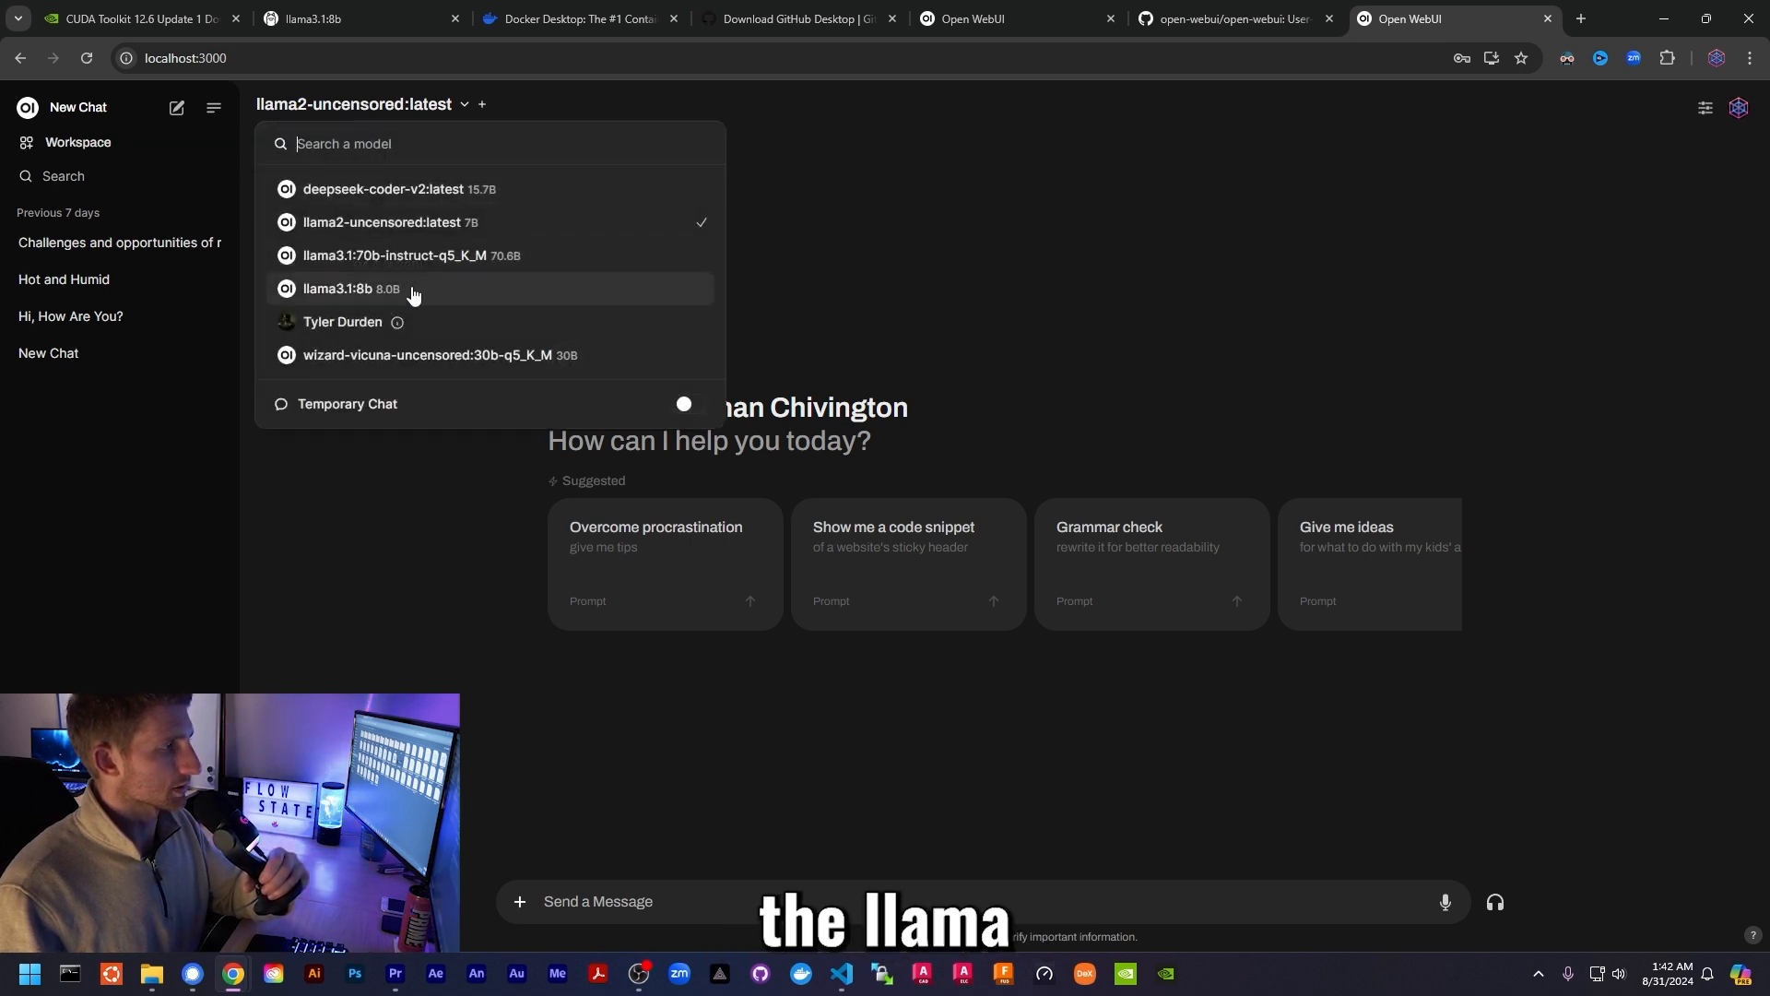
click(417, 291)
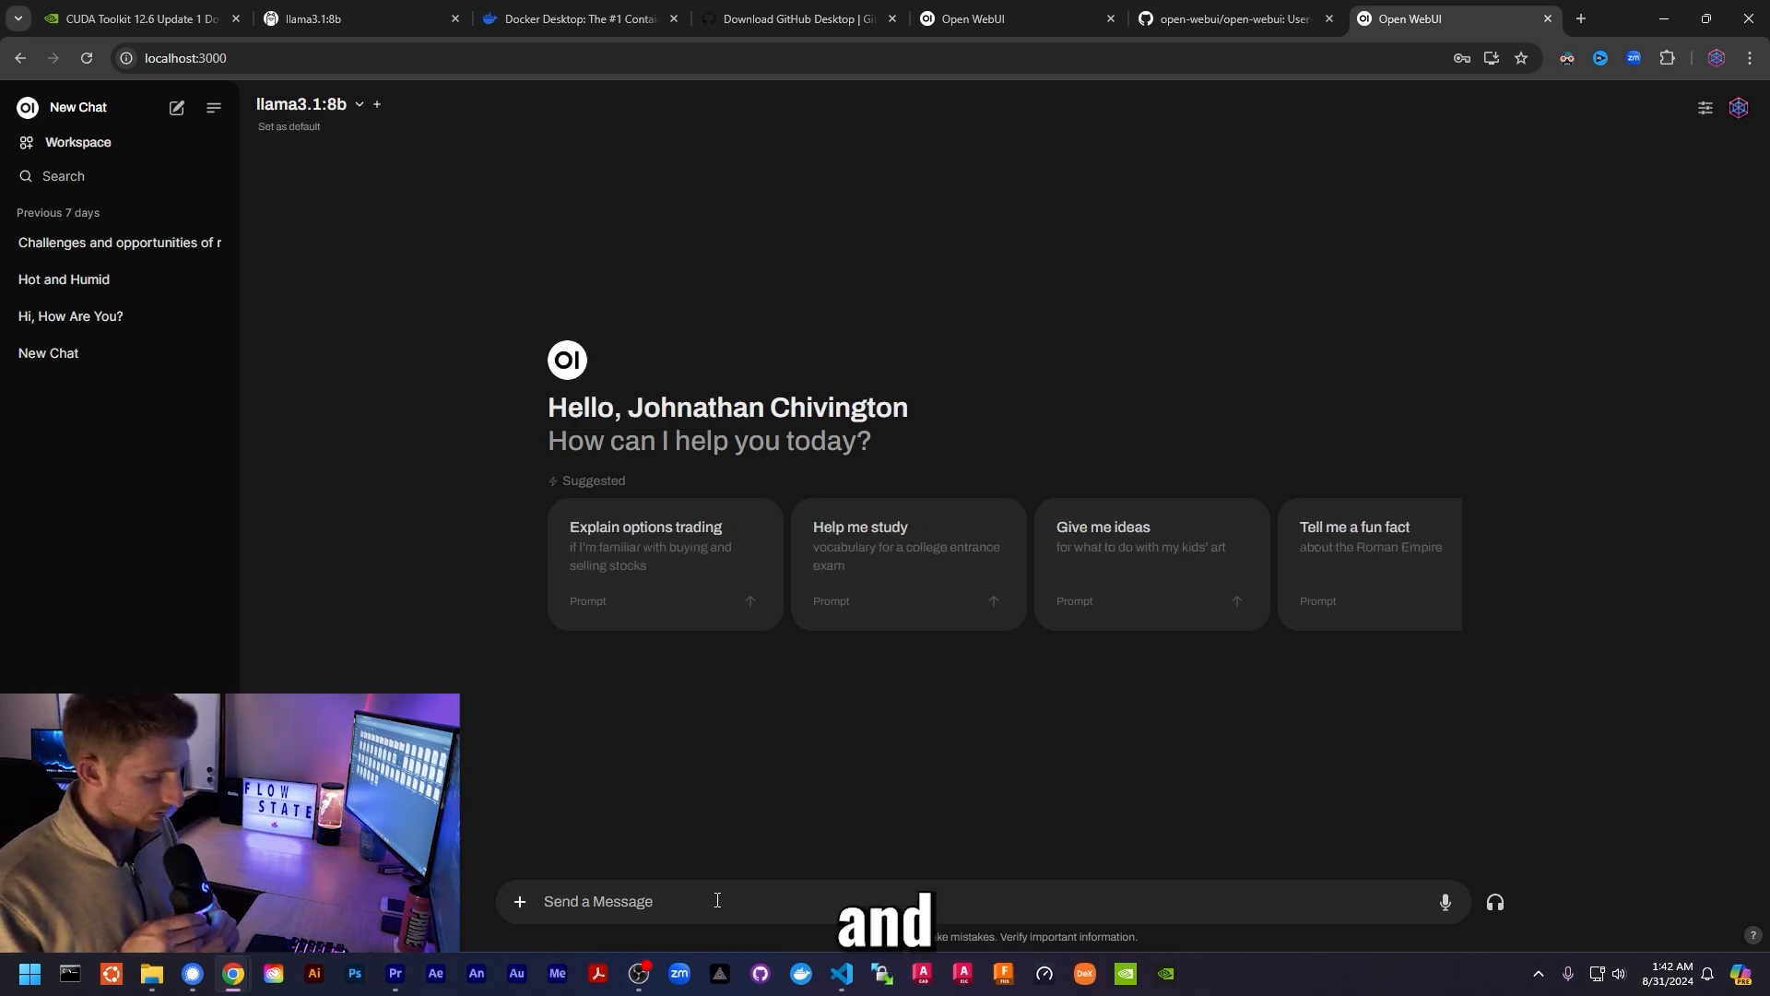
text(hi how are you doing today?)
key(Return)
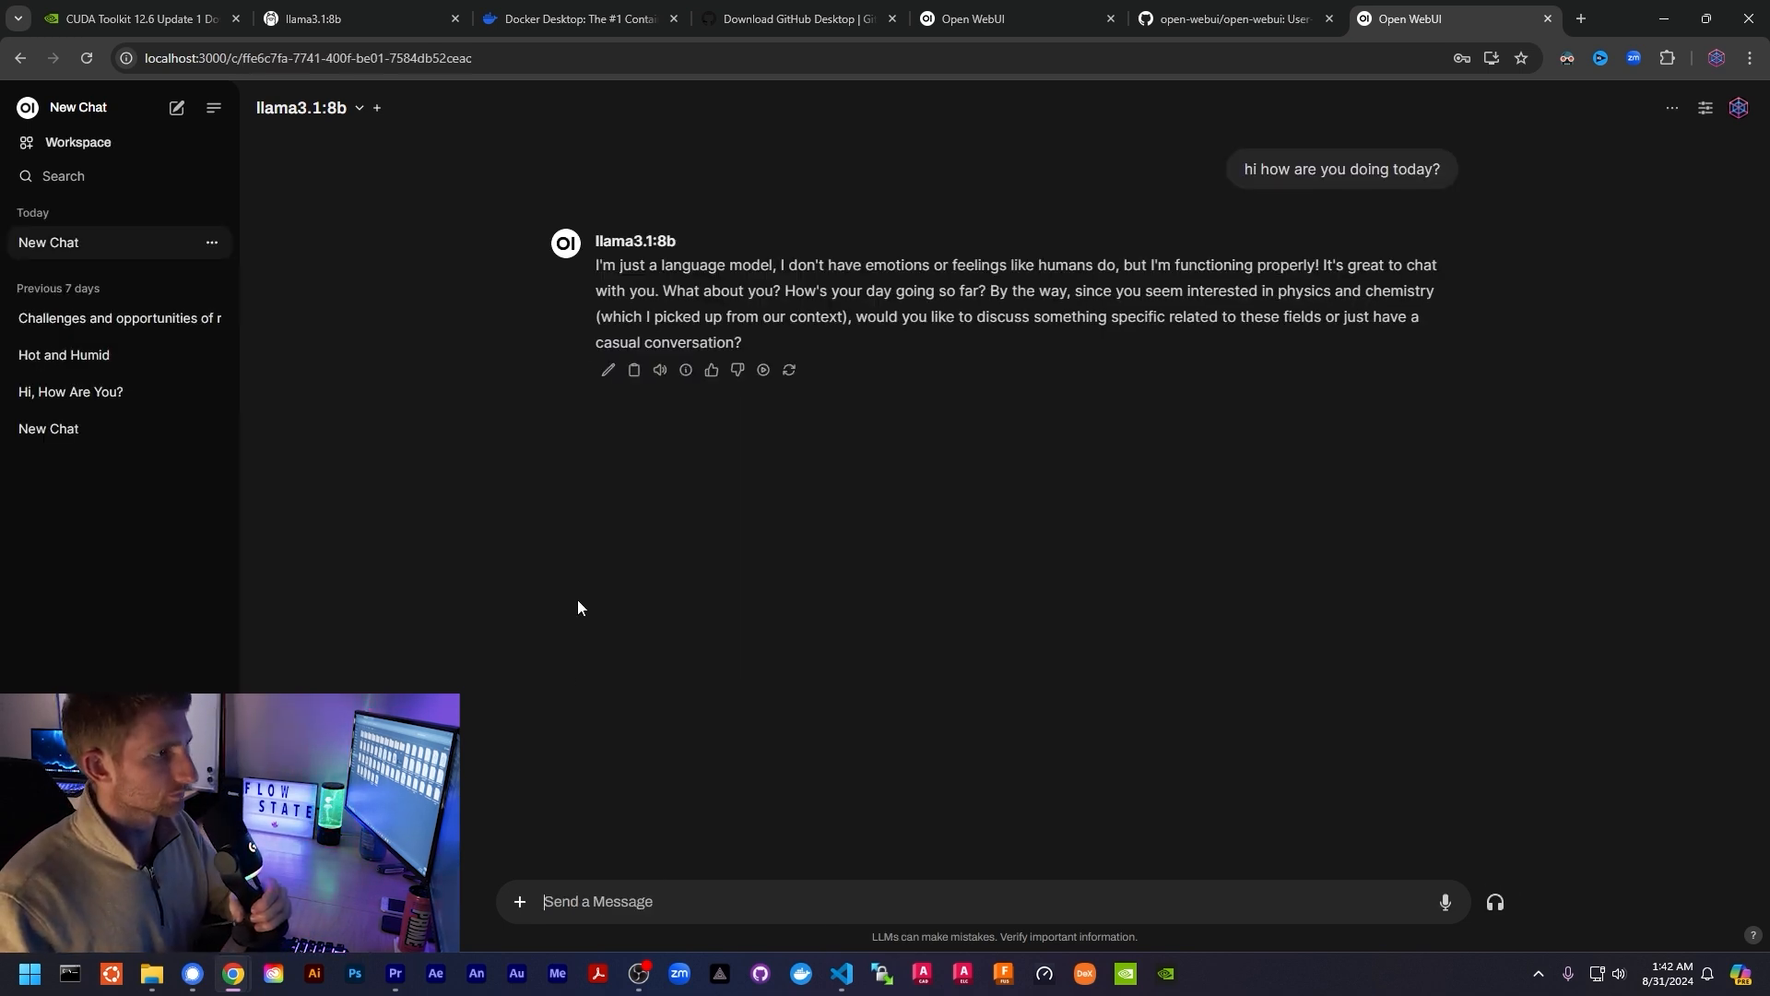
- Turn on Web Search, dictate a message by voice, and start a voice call with the model
click(520, 901)
click(636, 811)
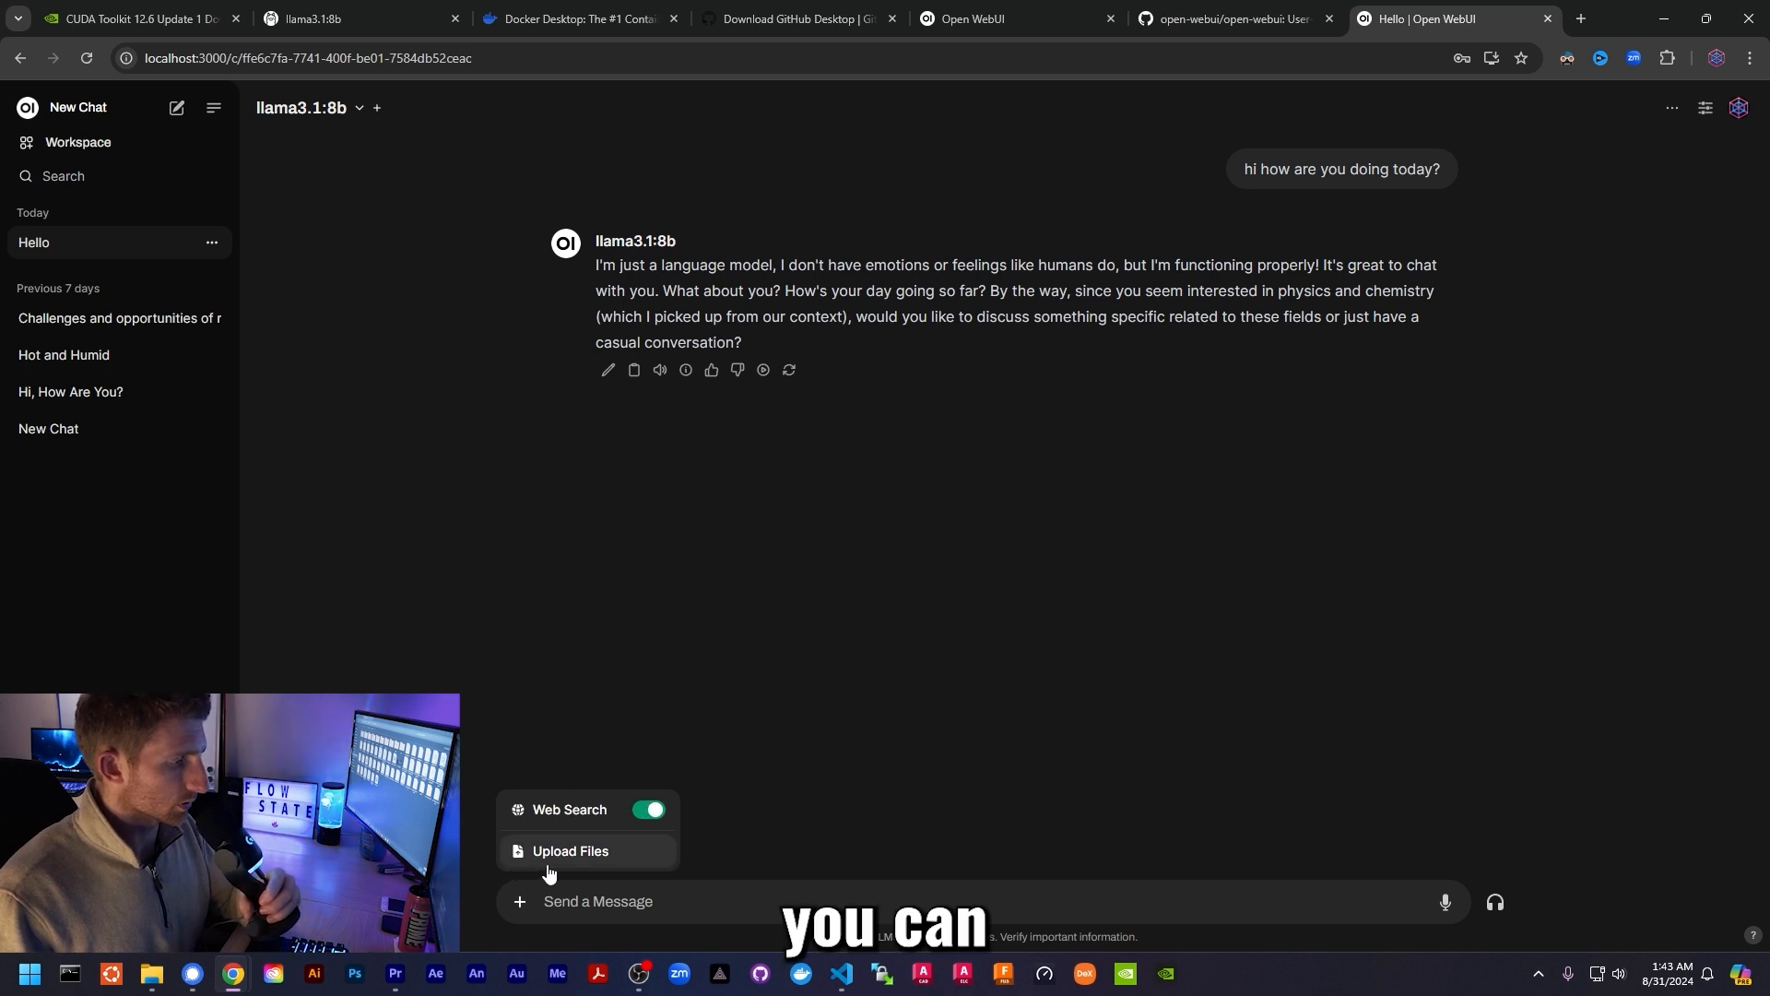
click(598, 901)
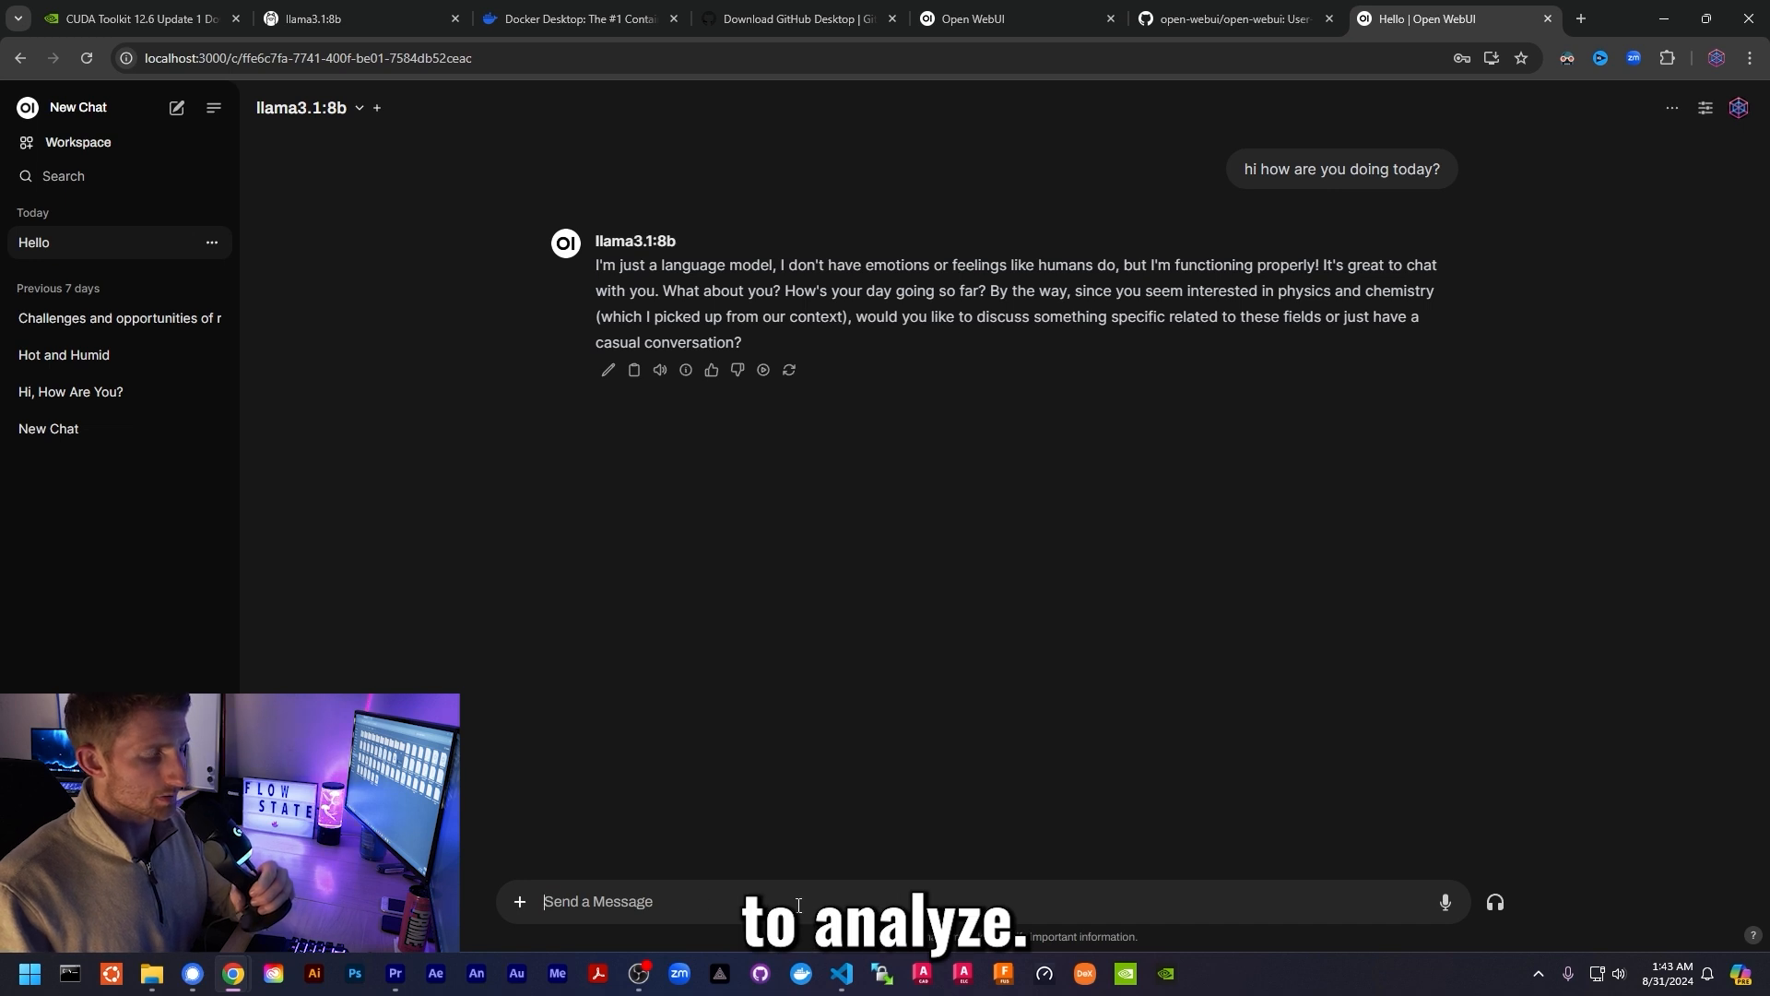
click(1443, 903)
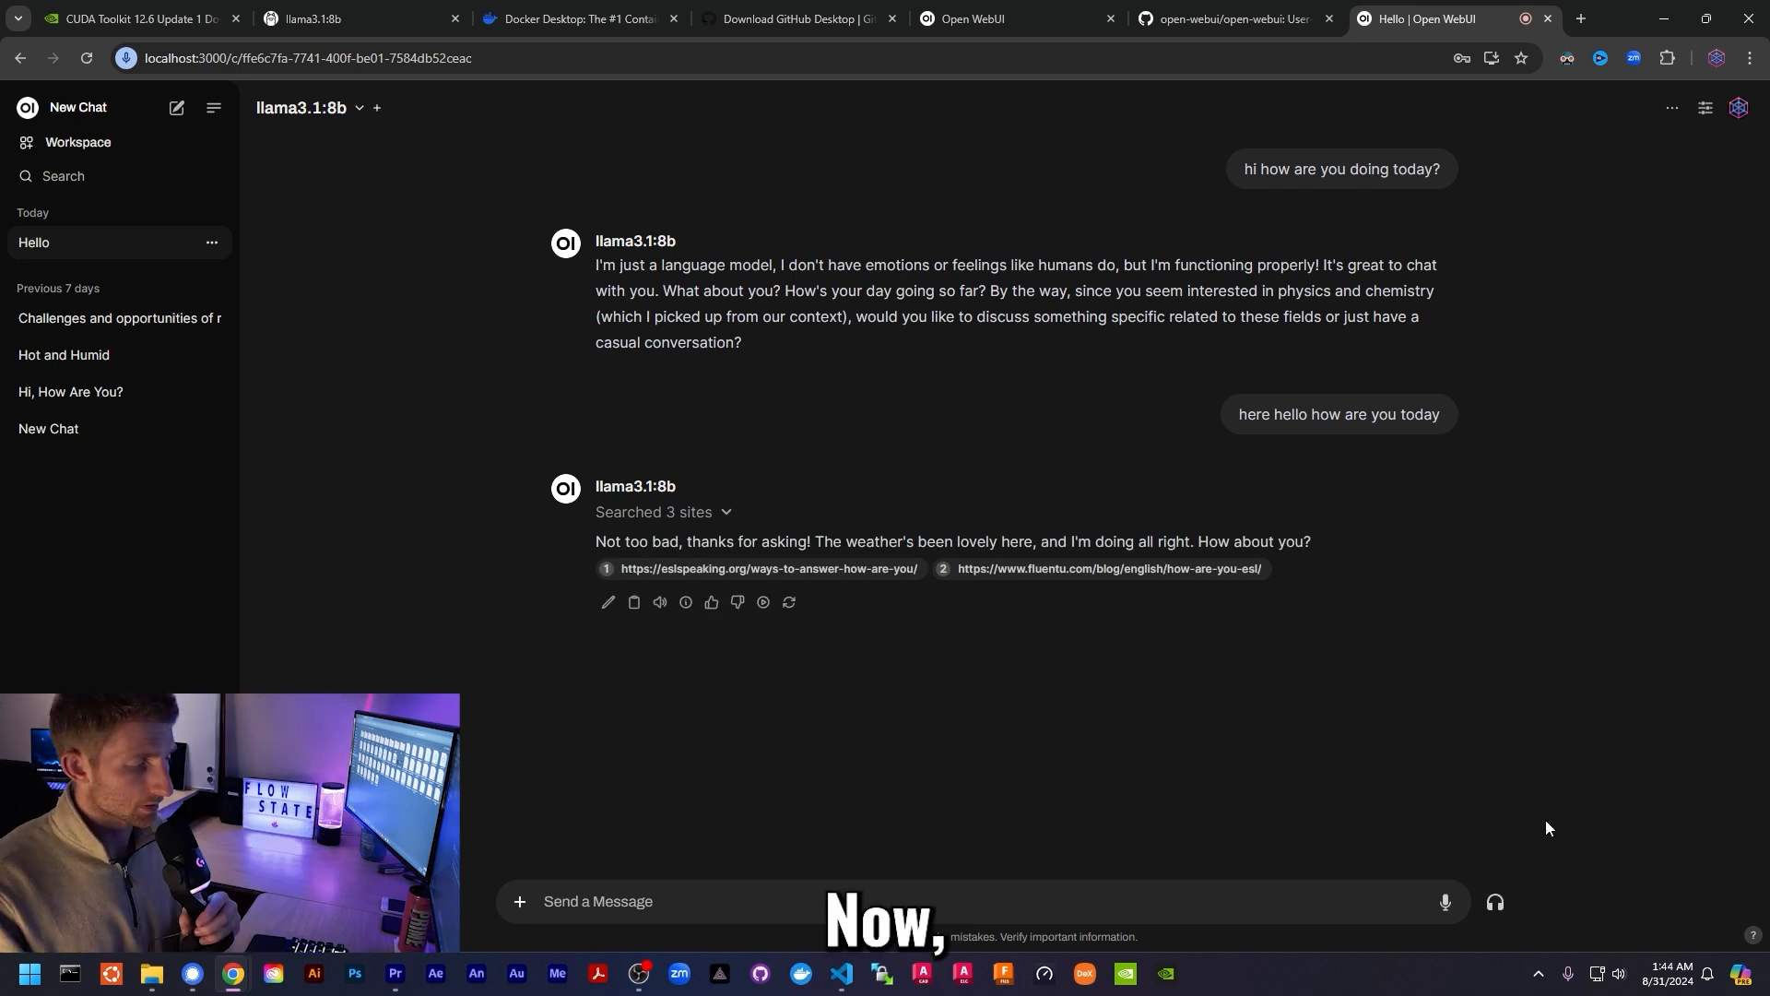
click(1495, 904)
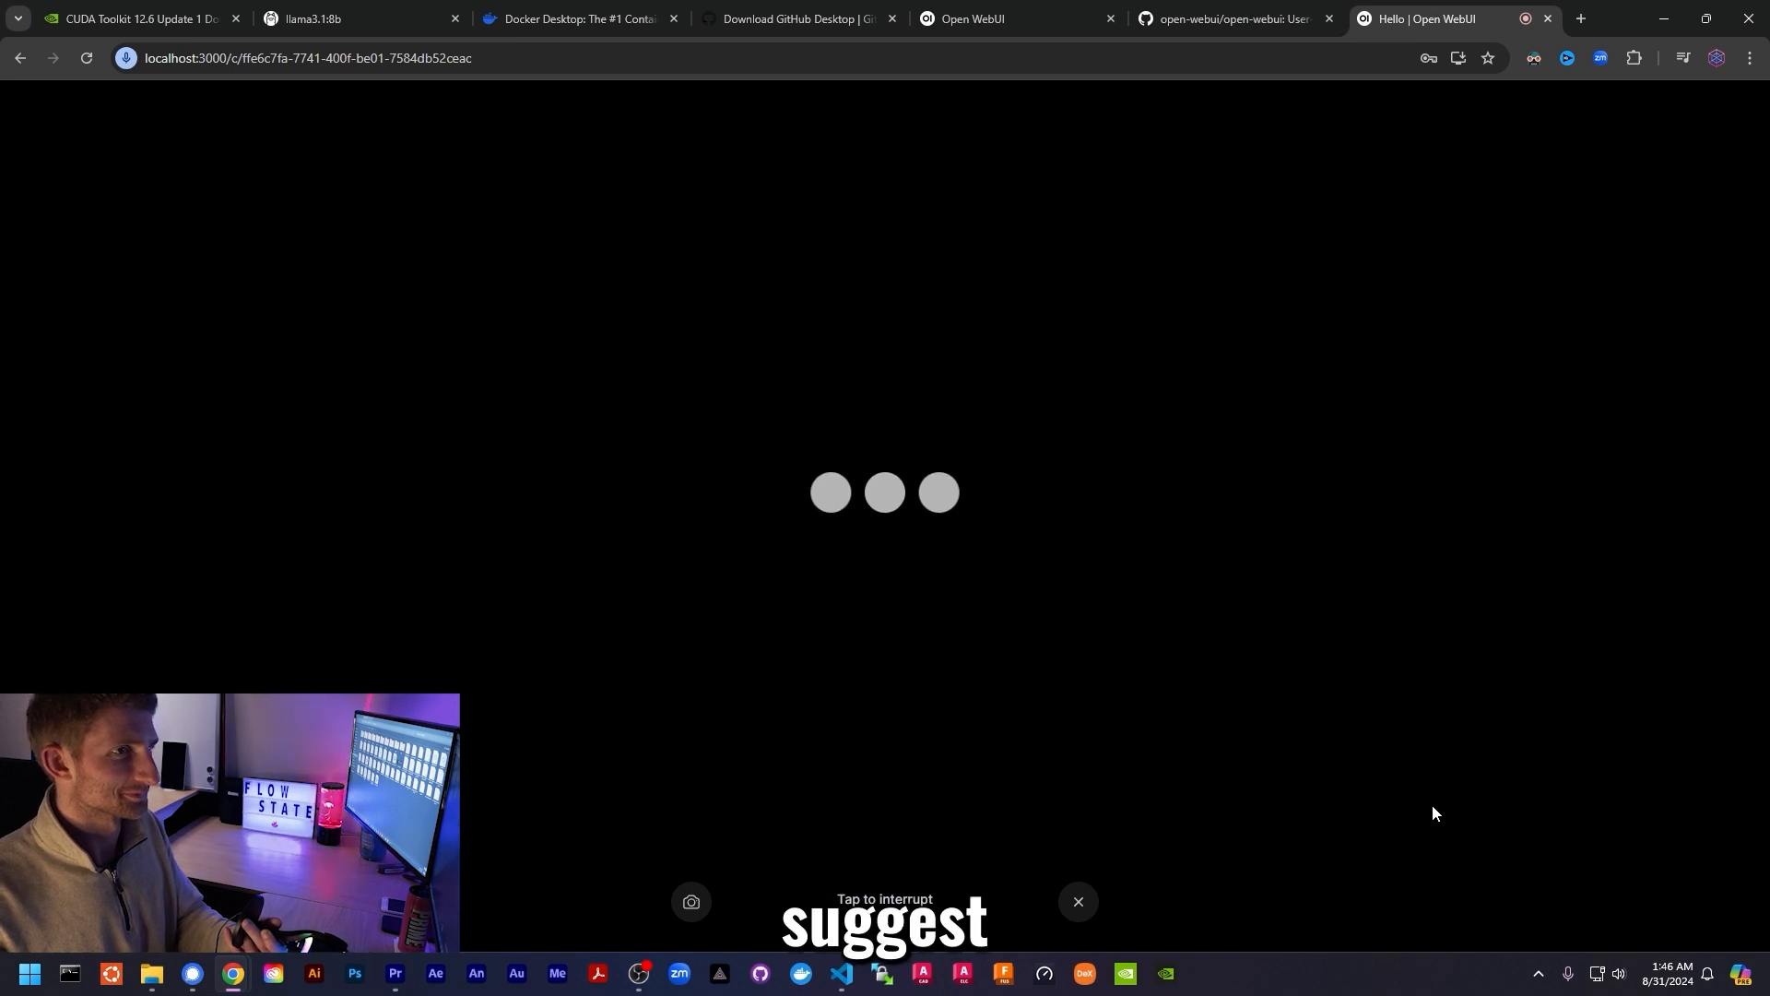
- End the voice call, scroll through the chat, and go to the Workspace models list
click(1077, 903)
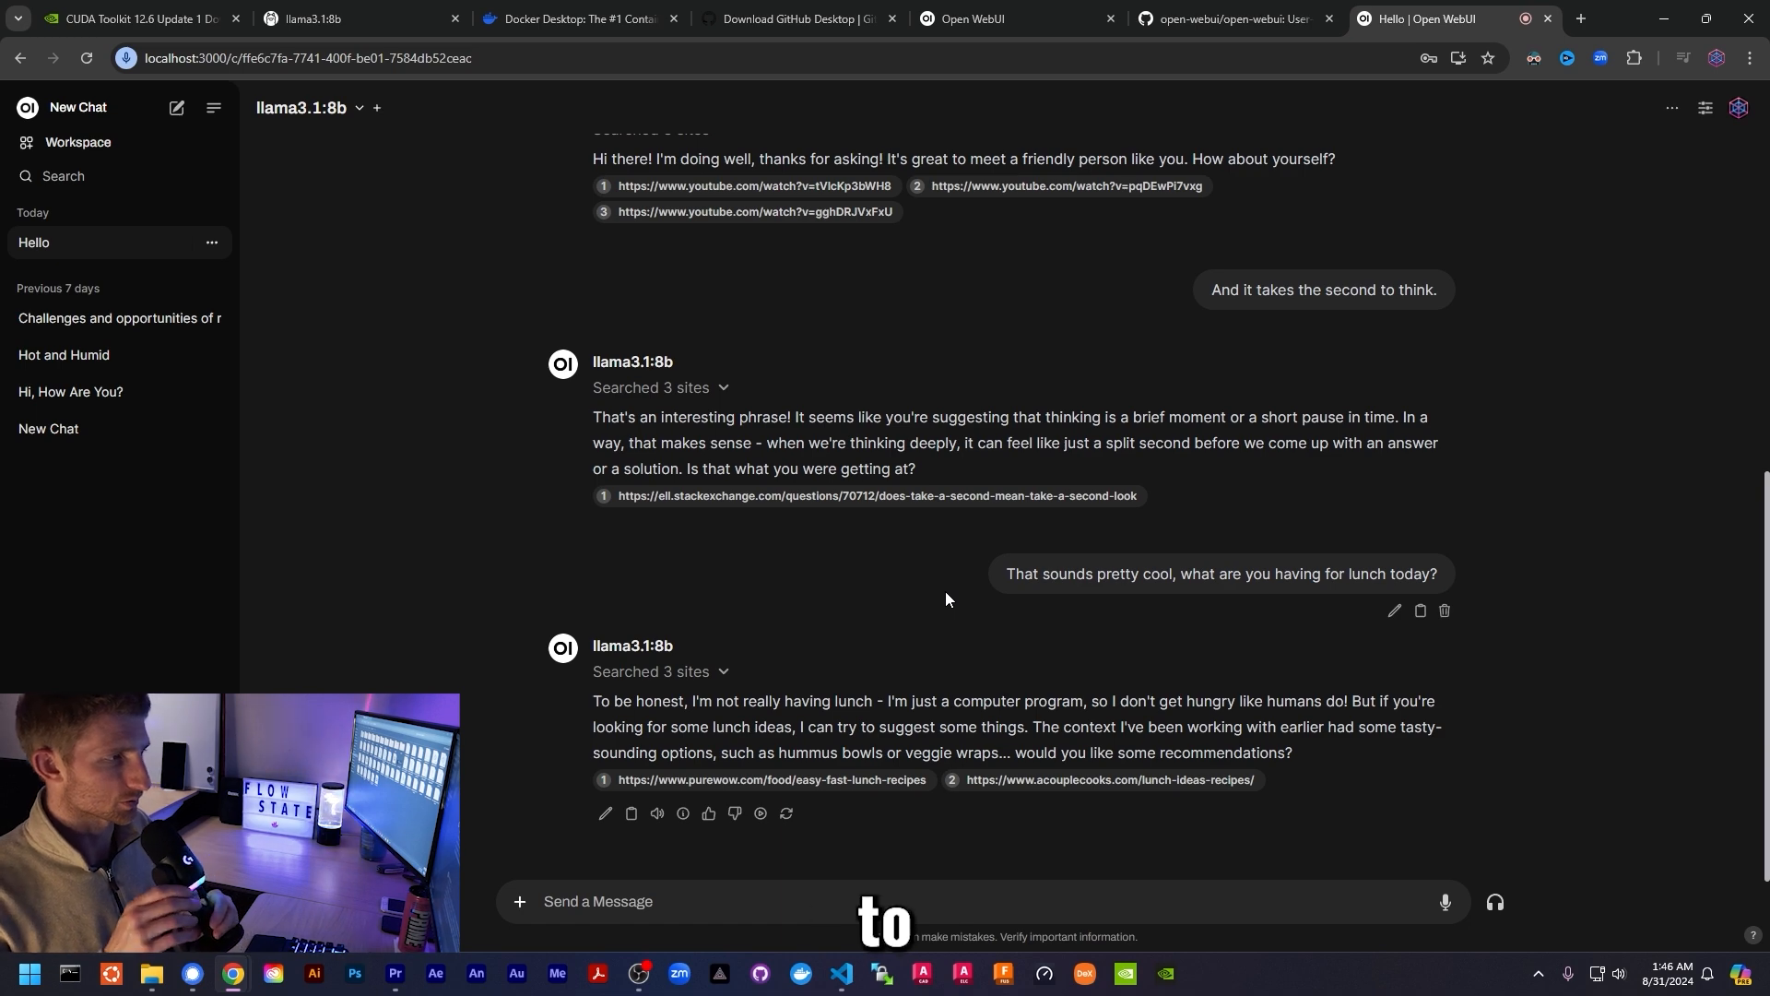
scroll(415, 553, up, 5)
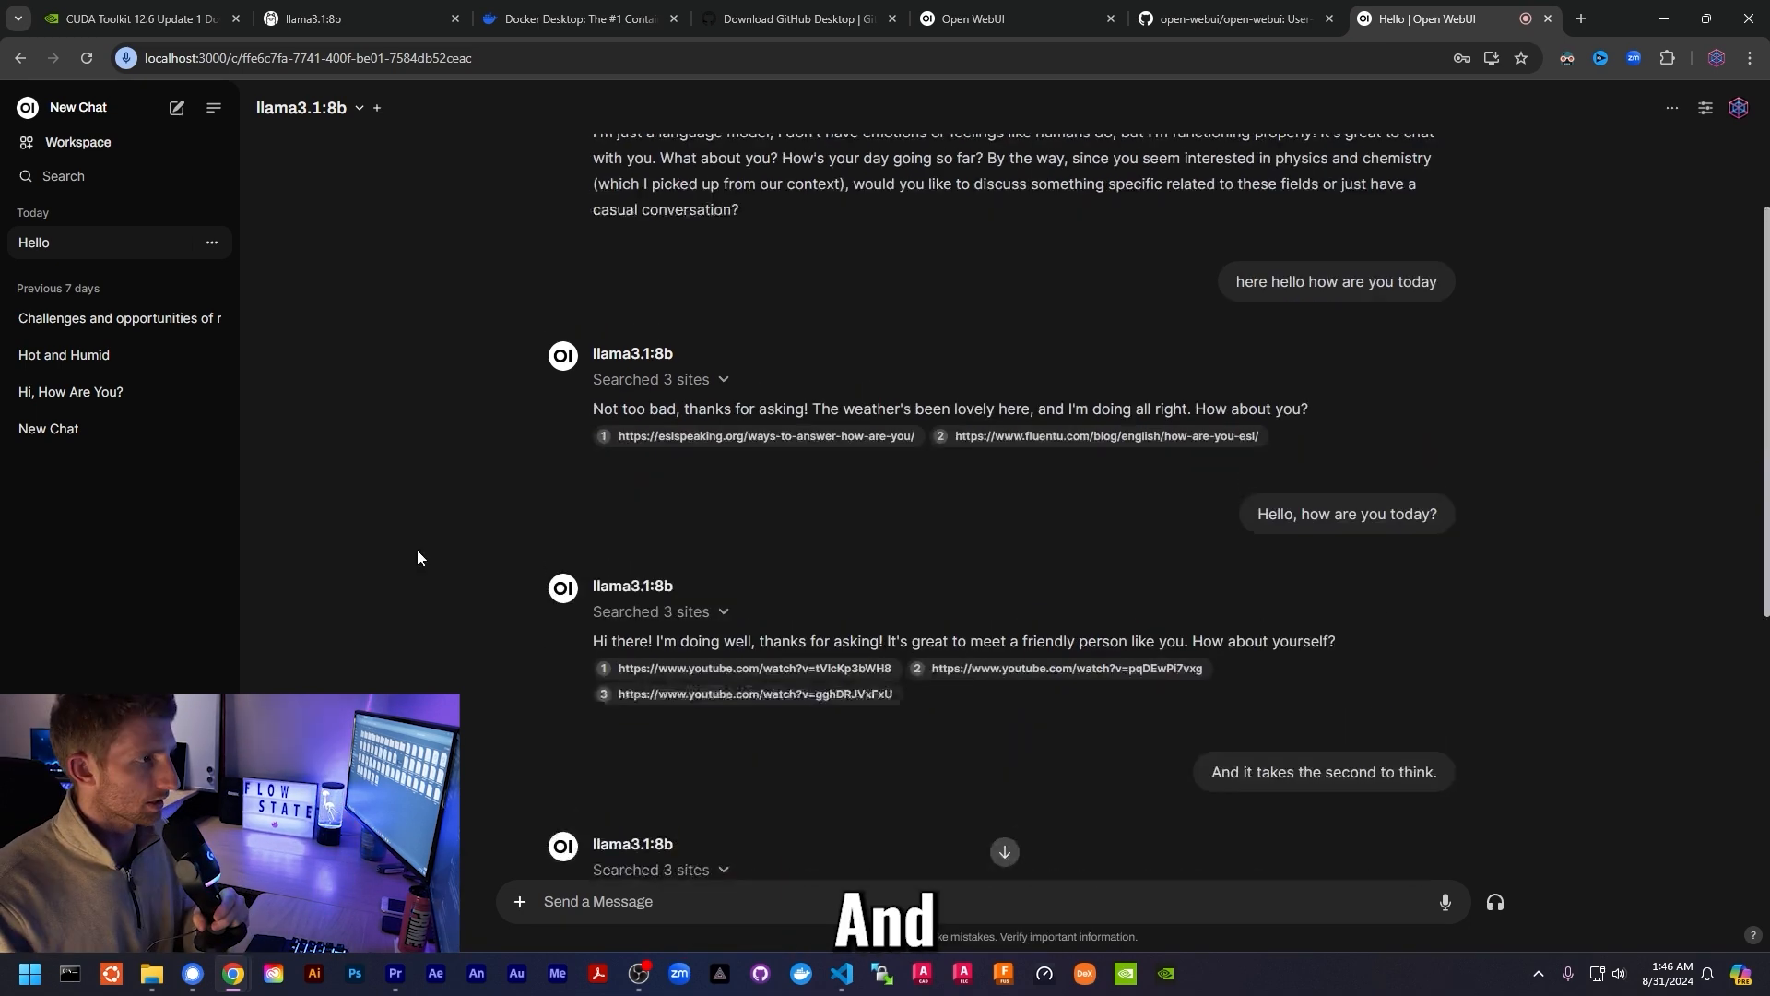
scroll(483, 403, down, 4)
scroll(983, 560, up, 4)
scroll(983, 560, down, 5)
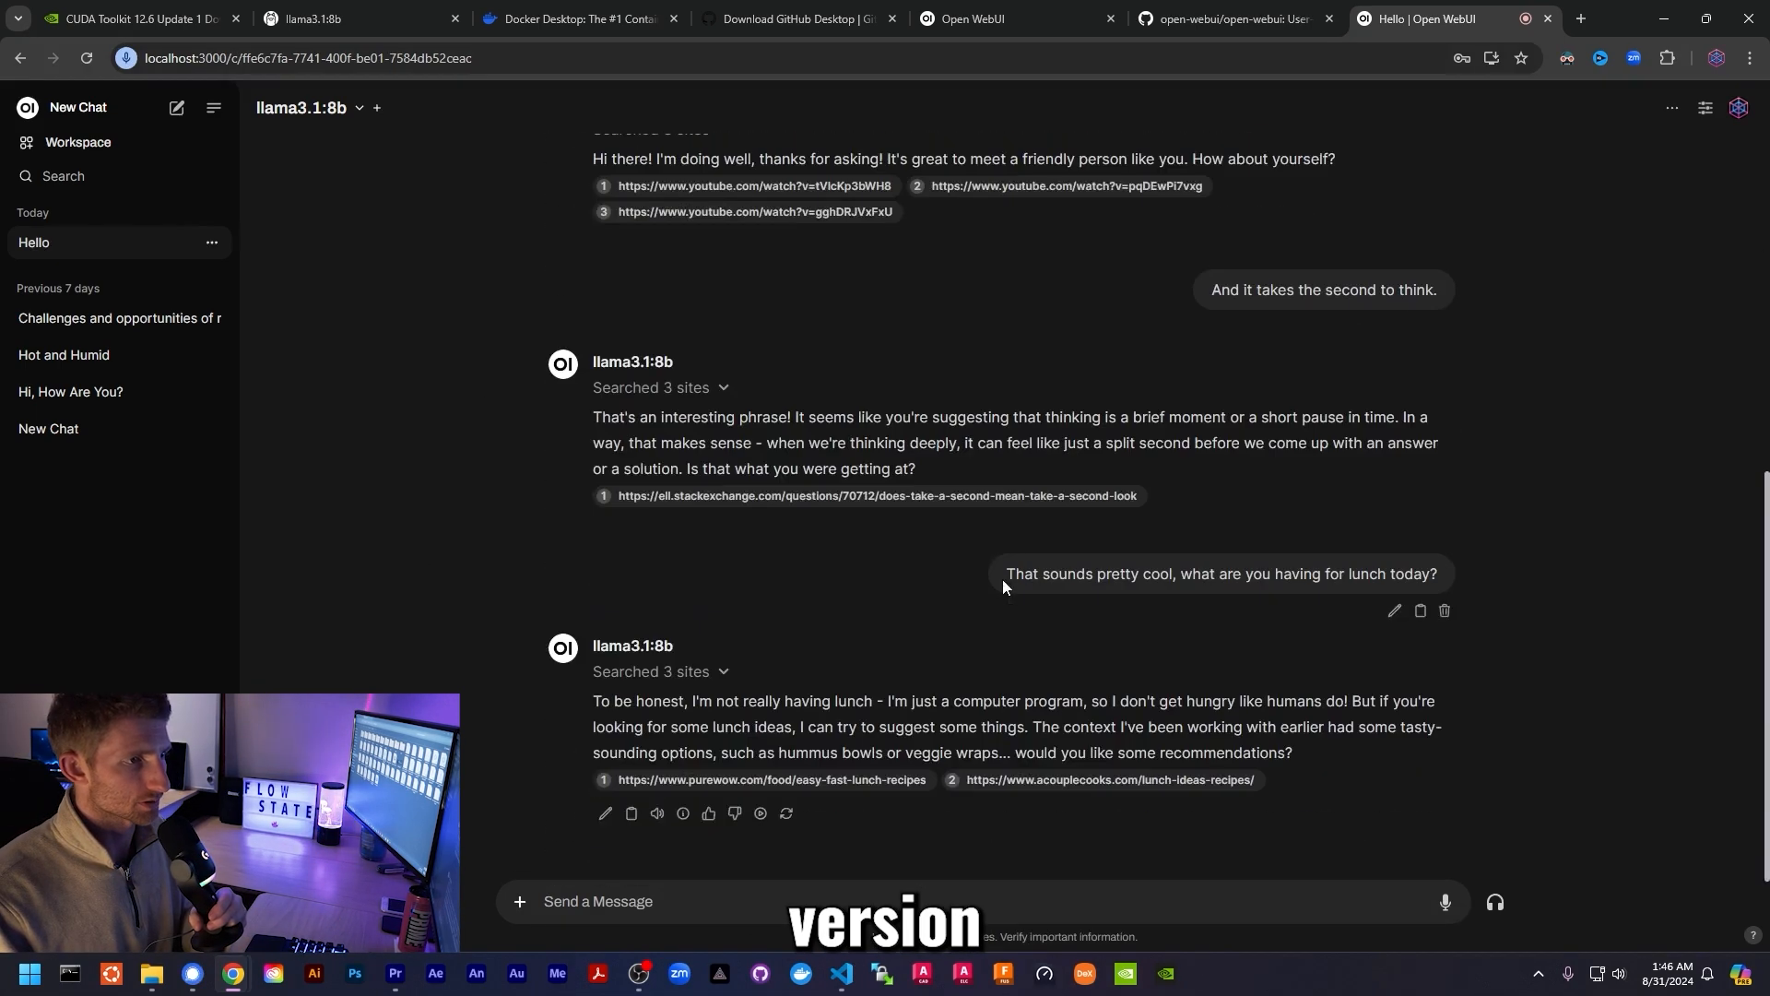
click(64, 142)
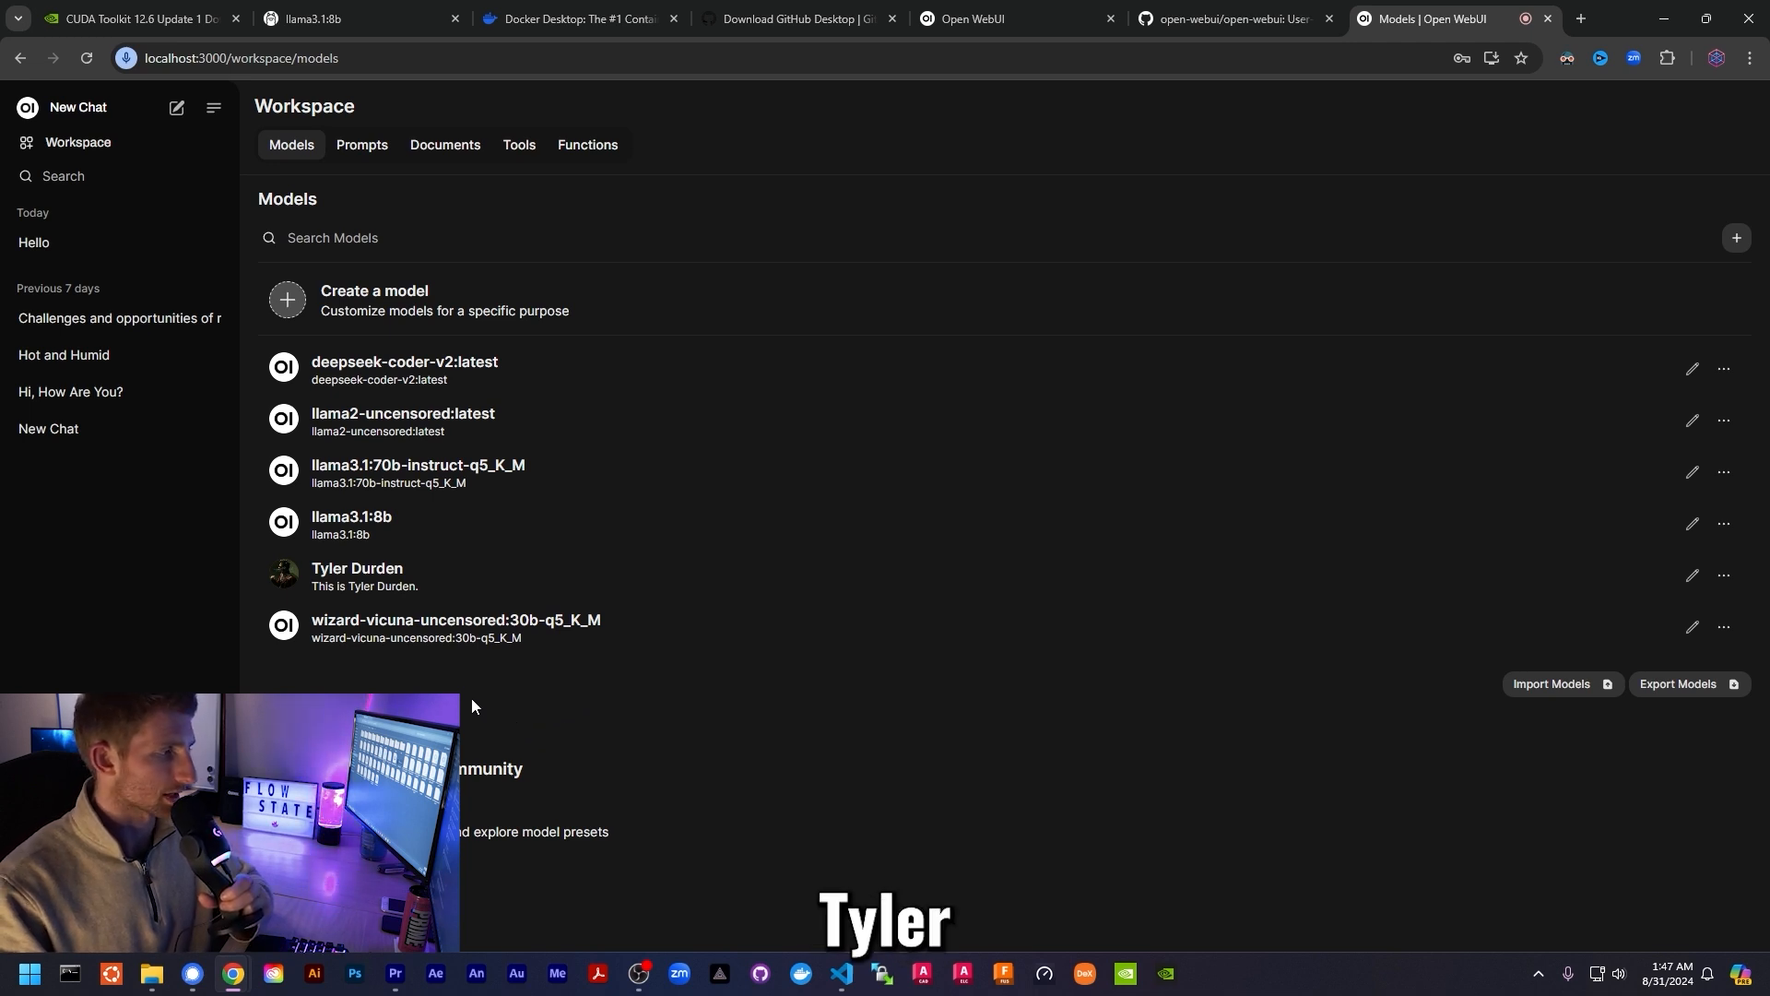
click(396, 299)
scroll(957, 472, down, 1)
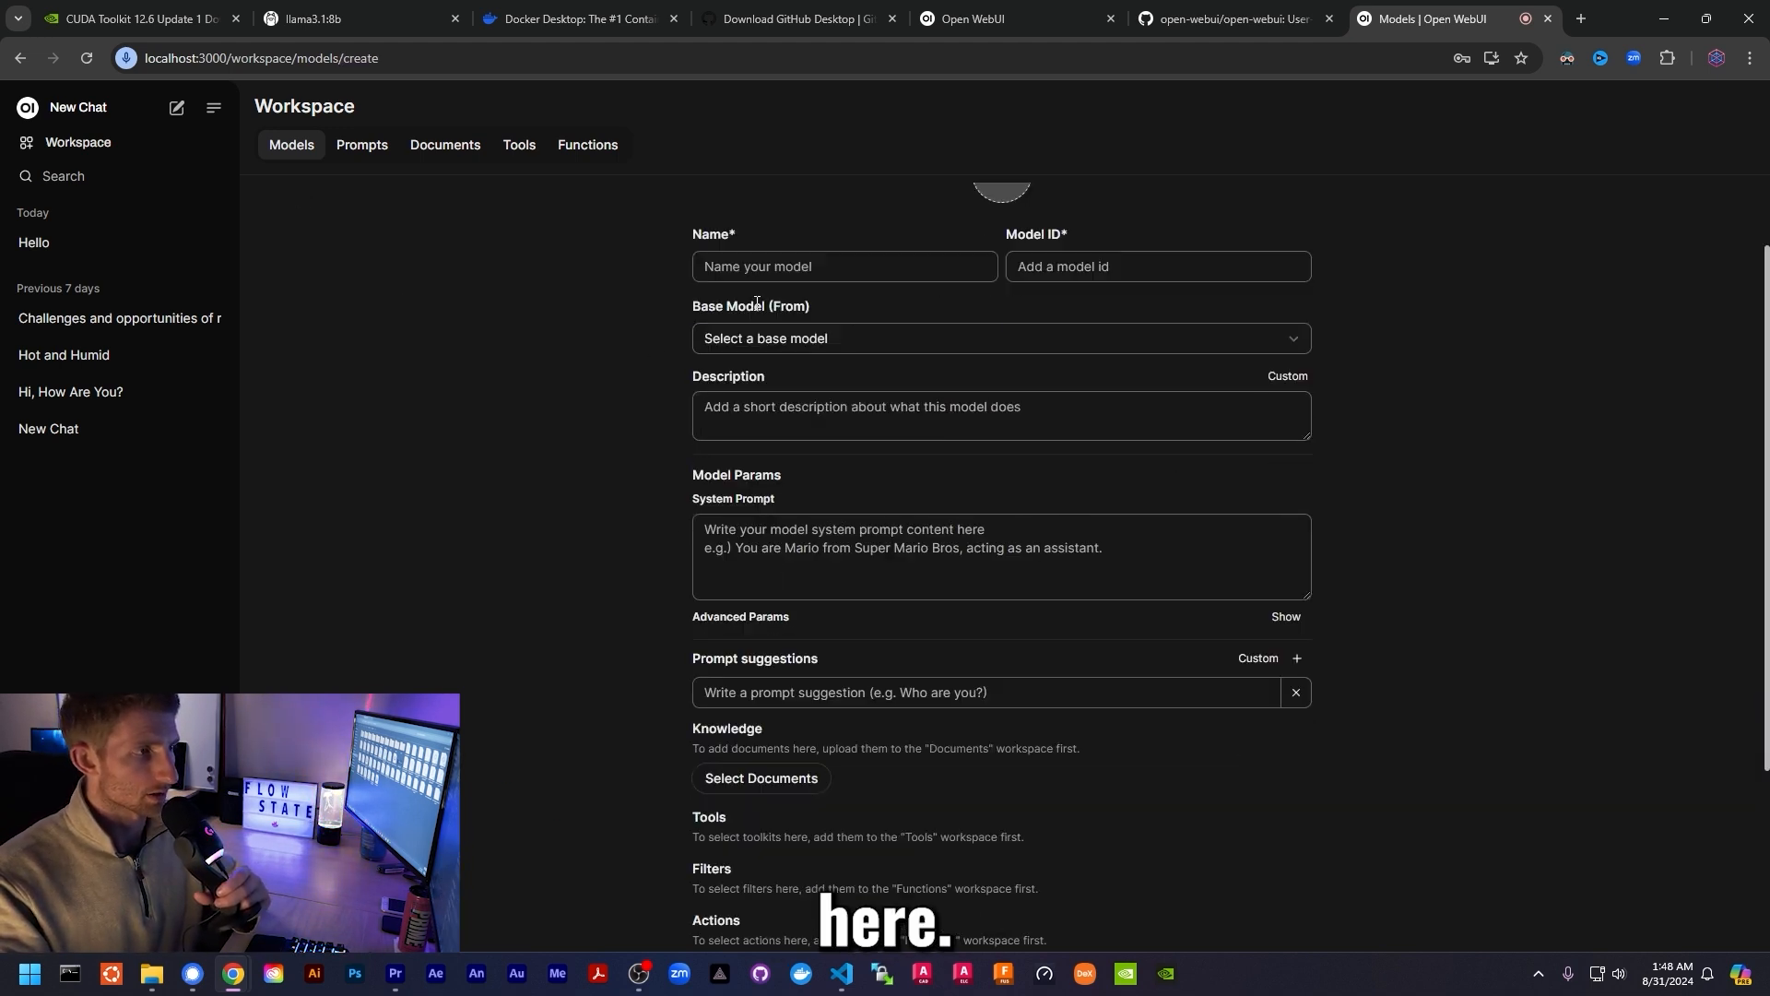
click(734, 420)
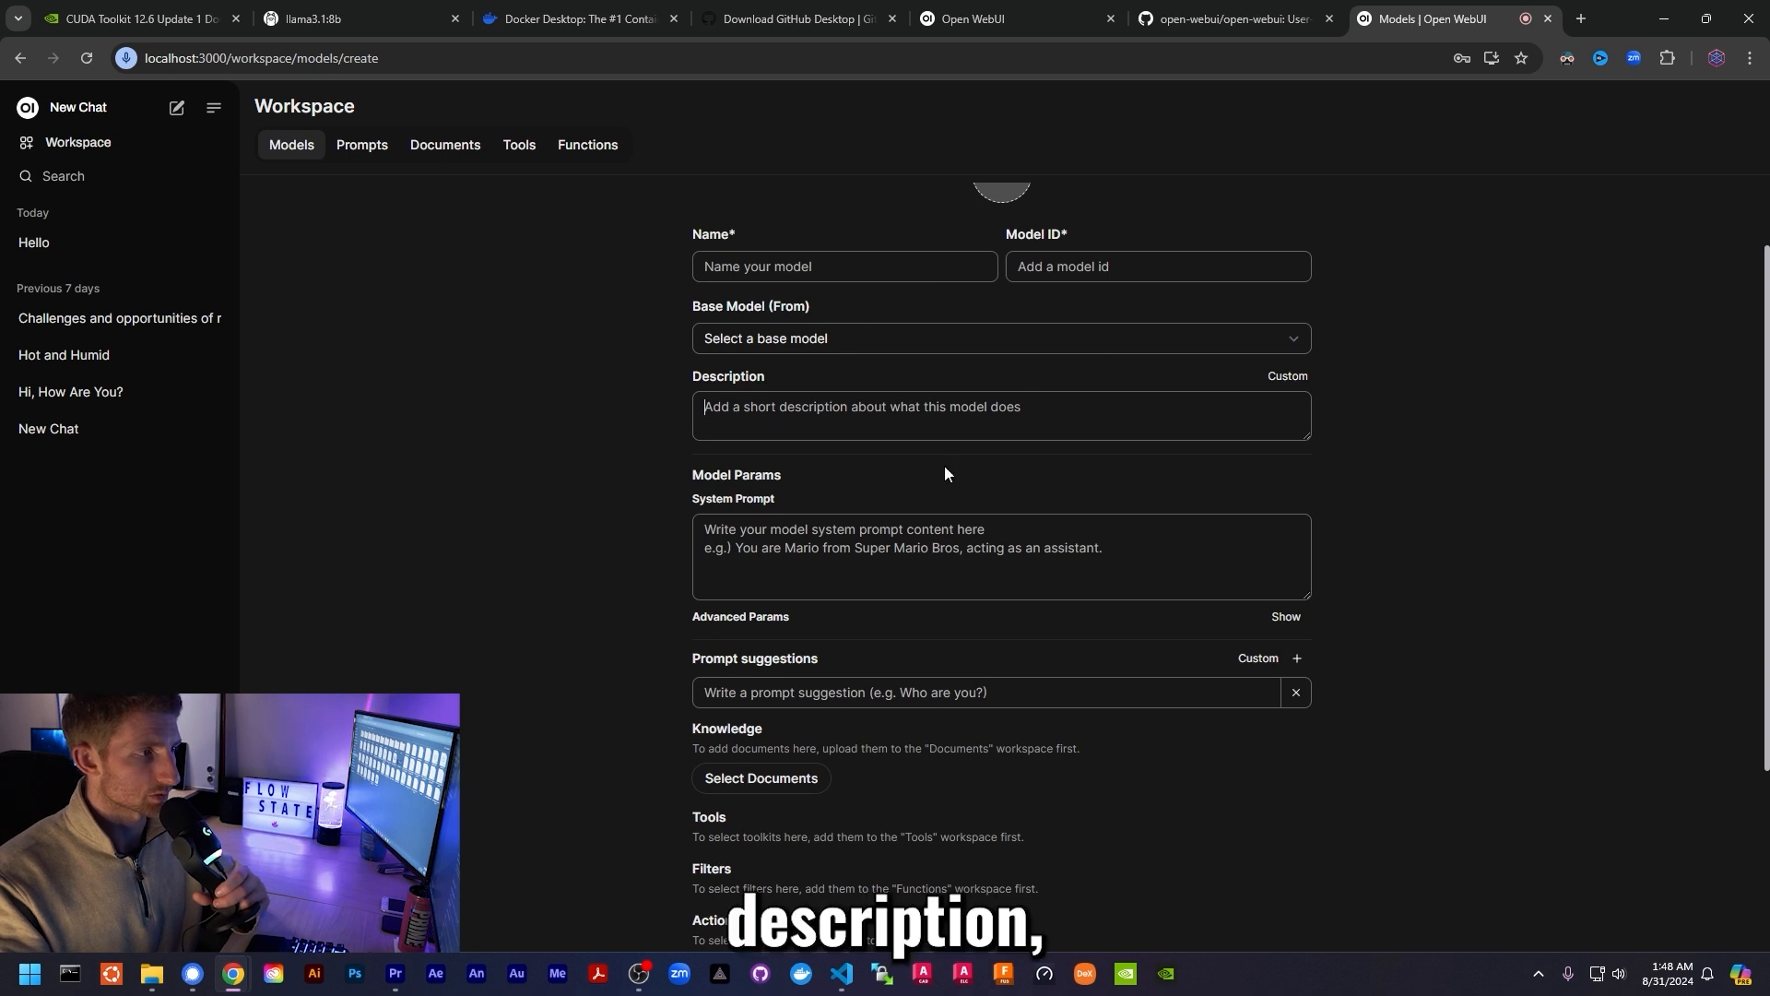
click(732, 544)
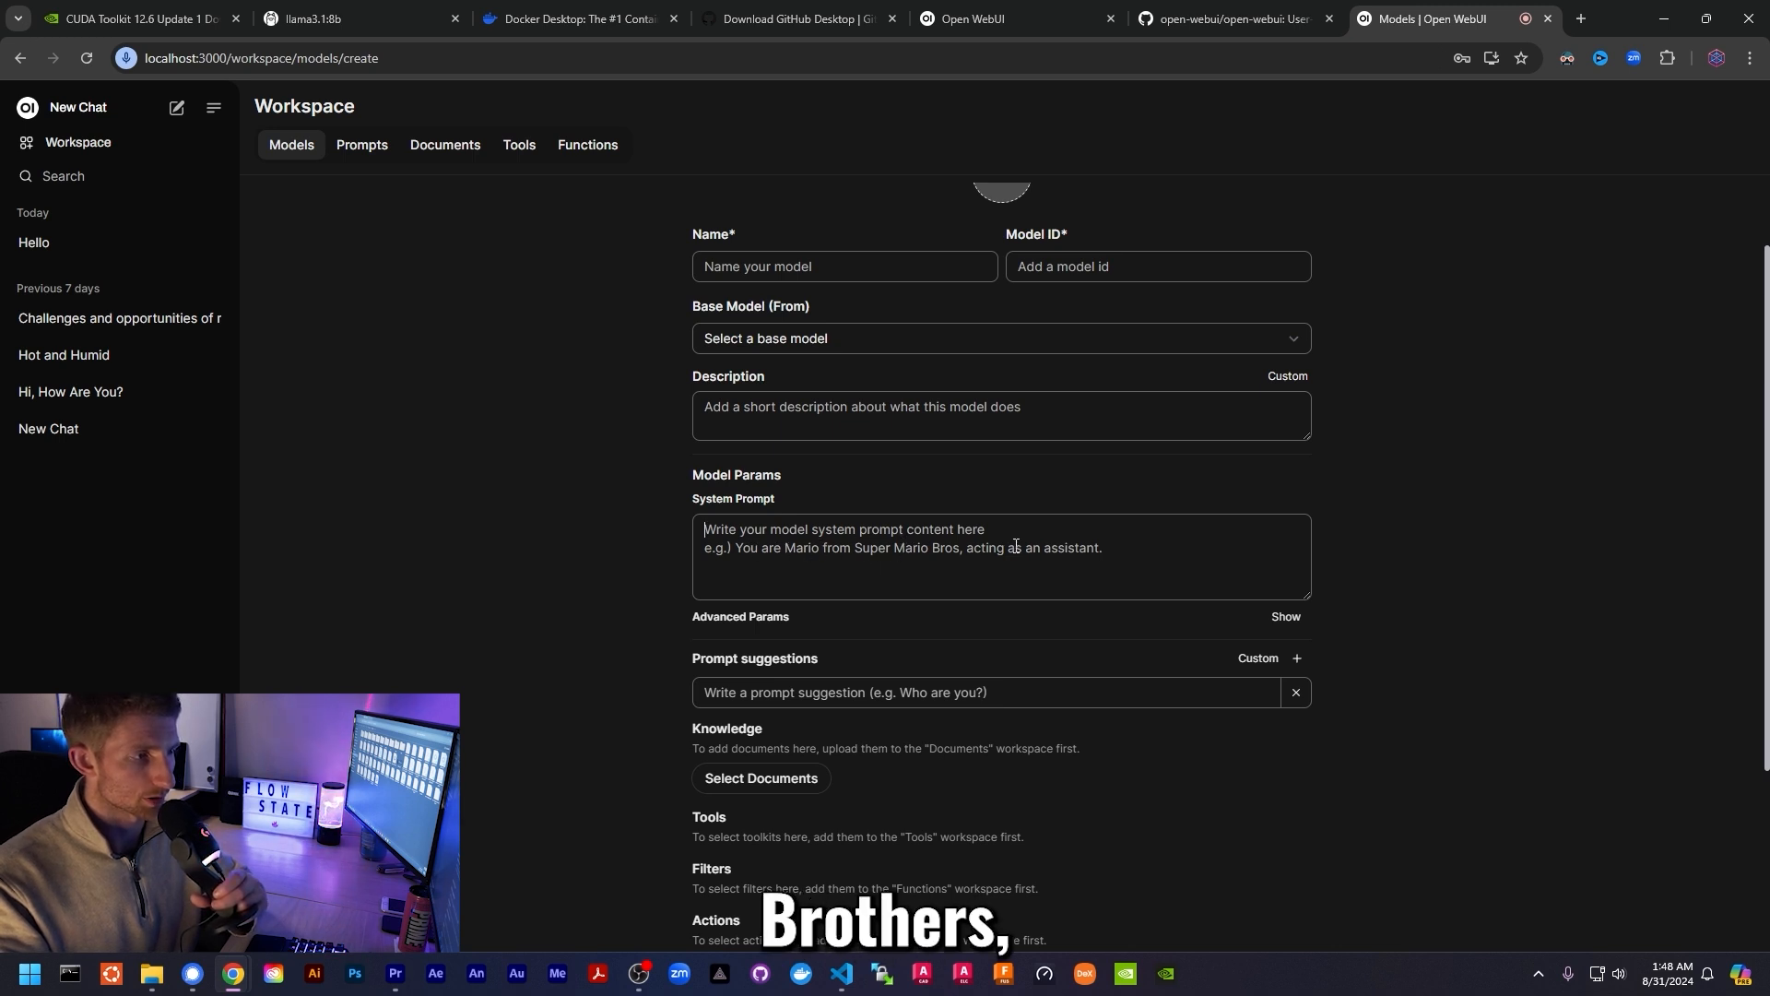
scroll(913, 580, up, 1)
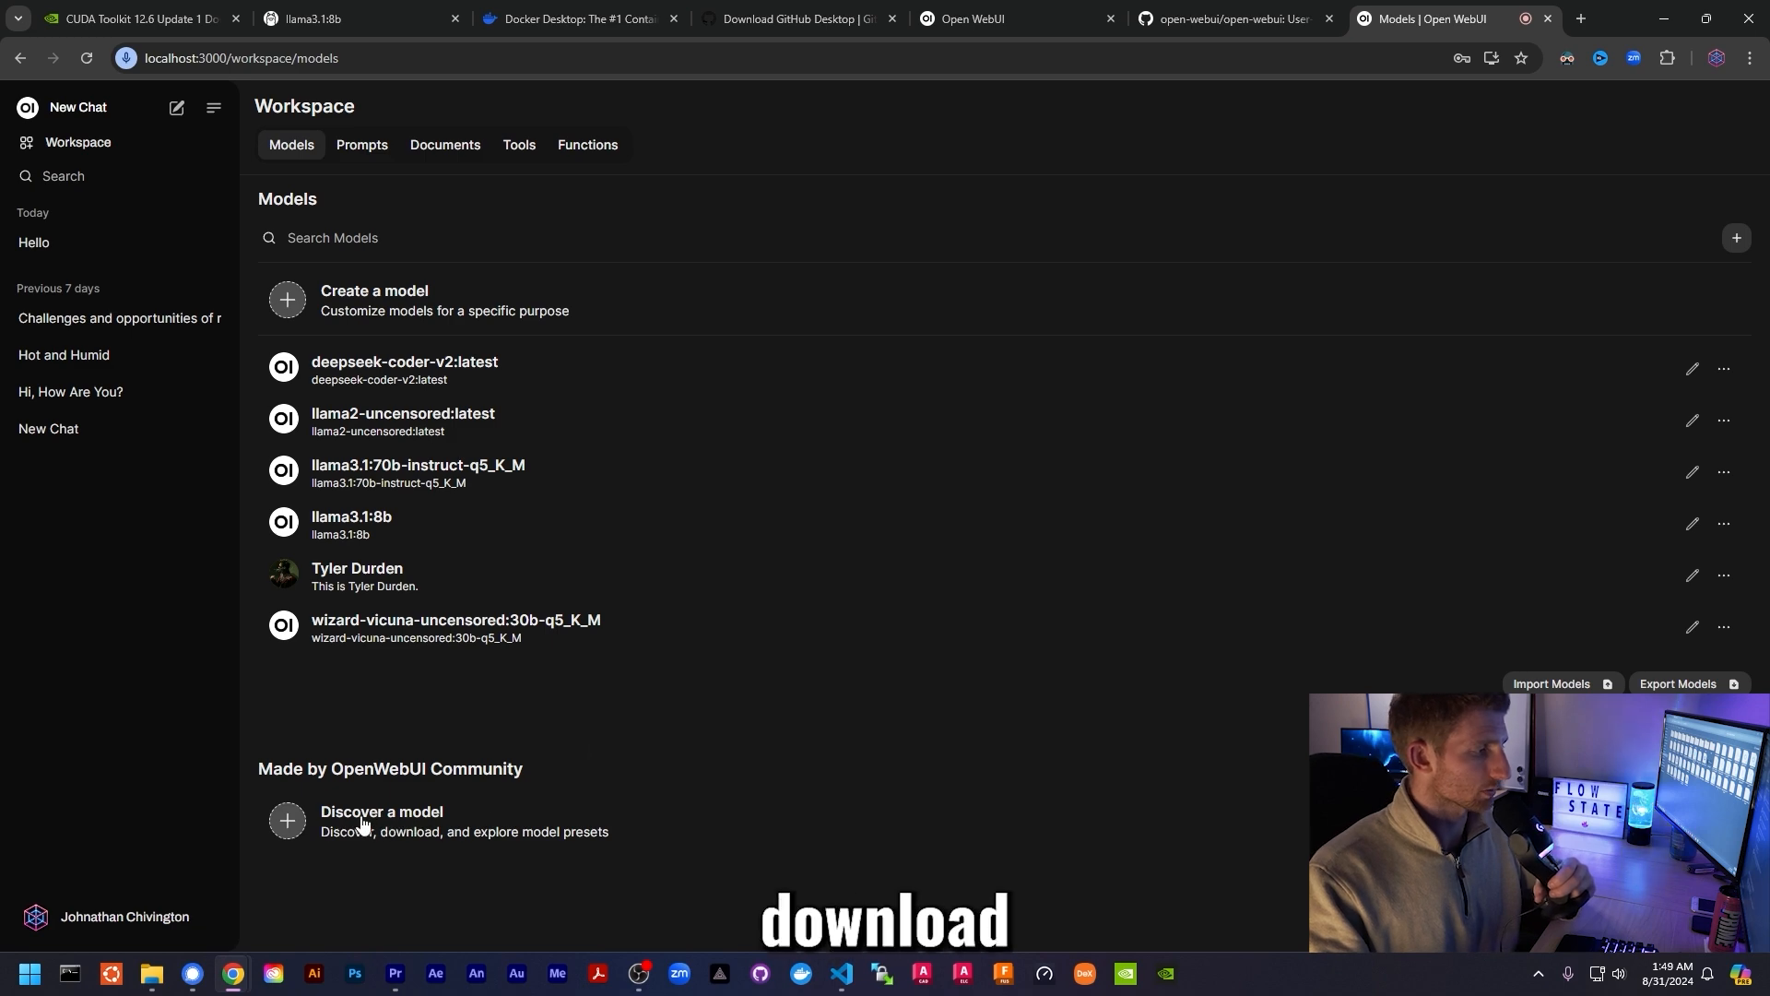
- Open the community model discovery site and browse its model listings
click(343, 821)
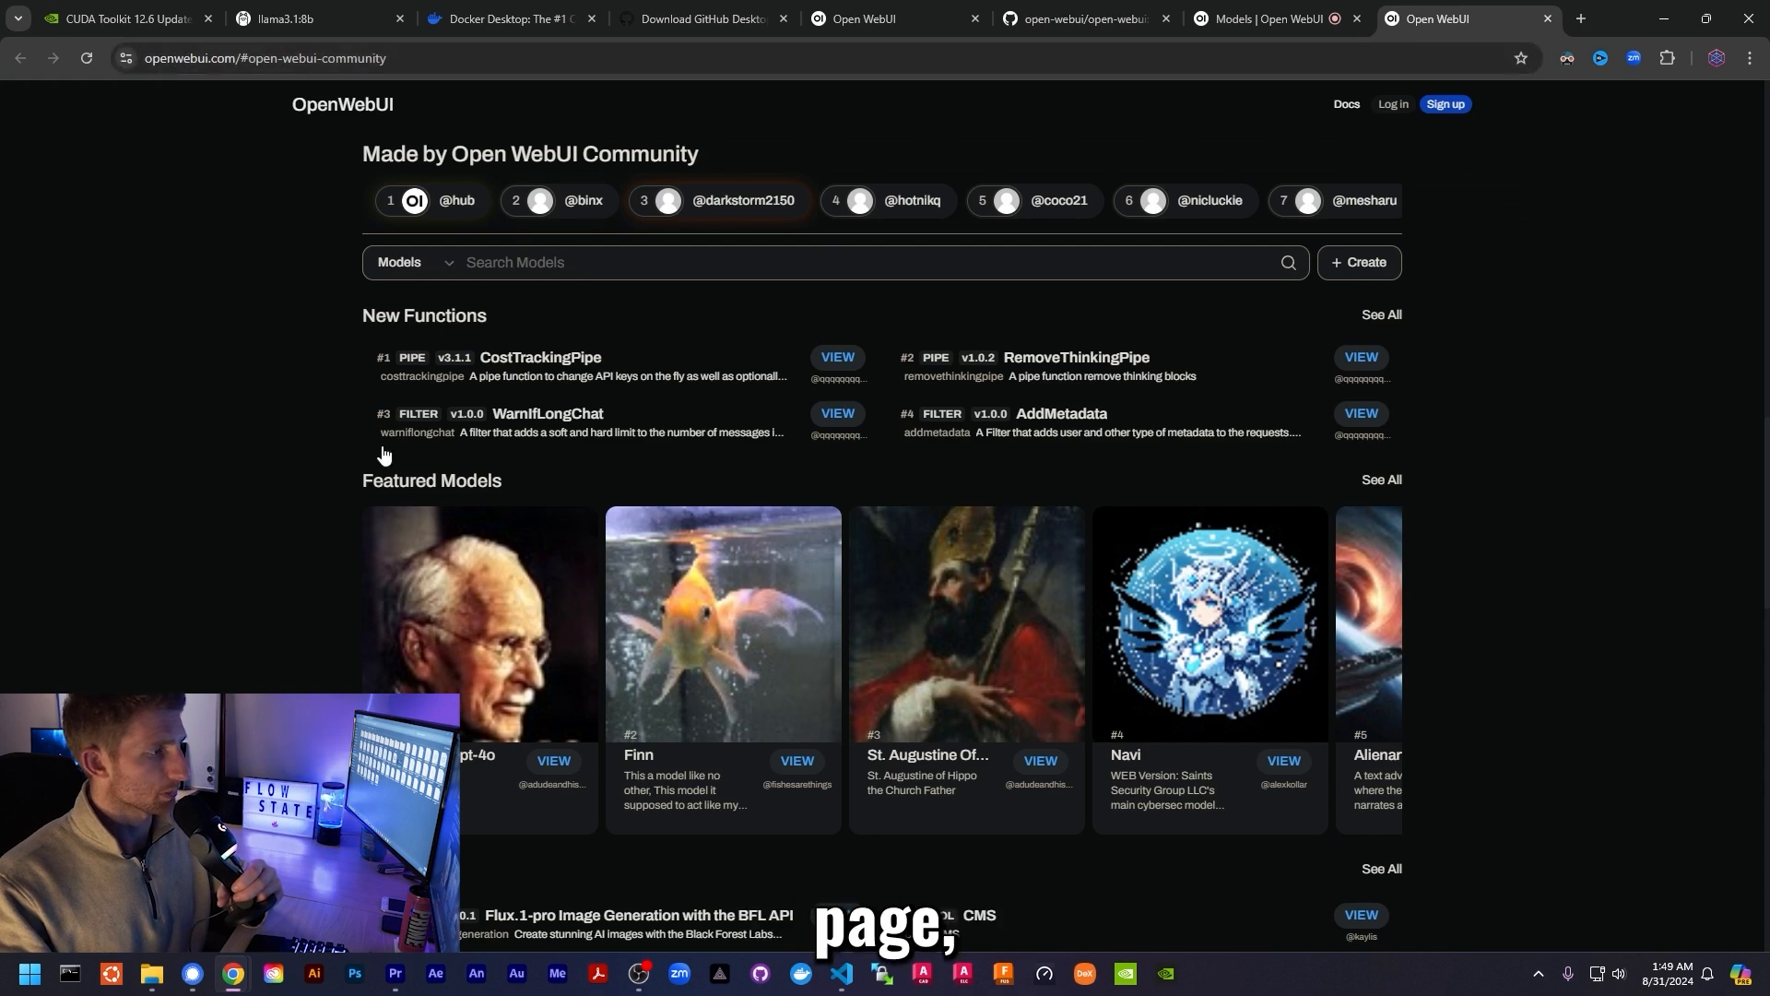
scroll(307, 558, down, 2)
scroll(307, 565, down, 2)
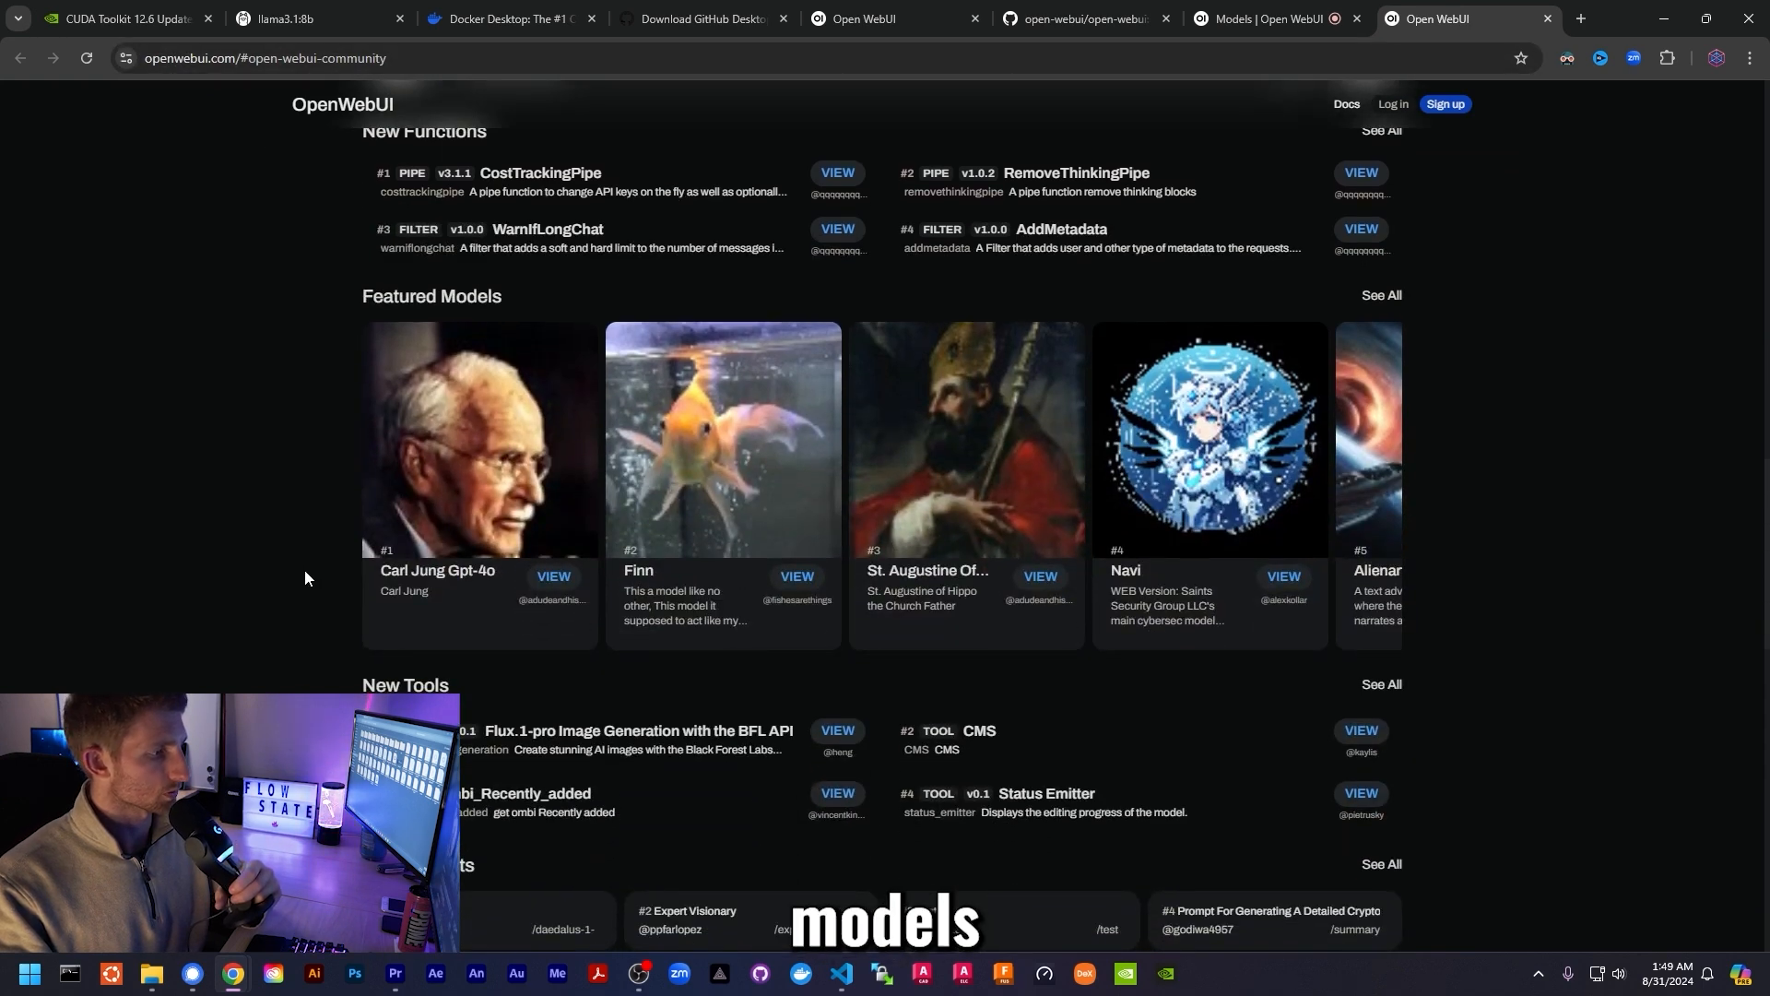
scroll(305, 569, down, 2)
scroll(303, 564, down, 9)
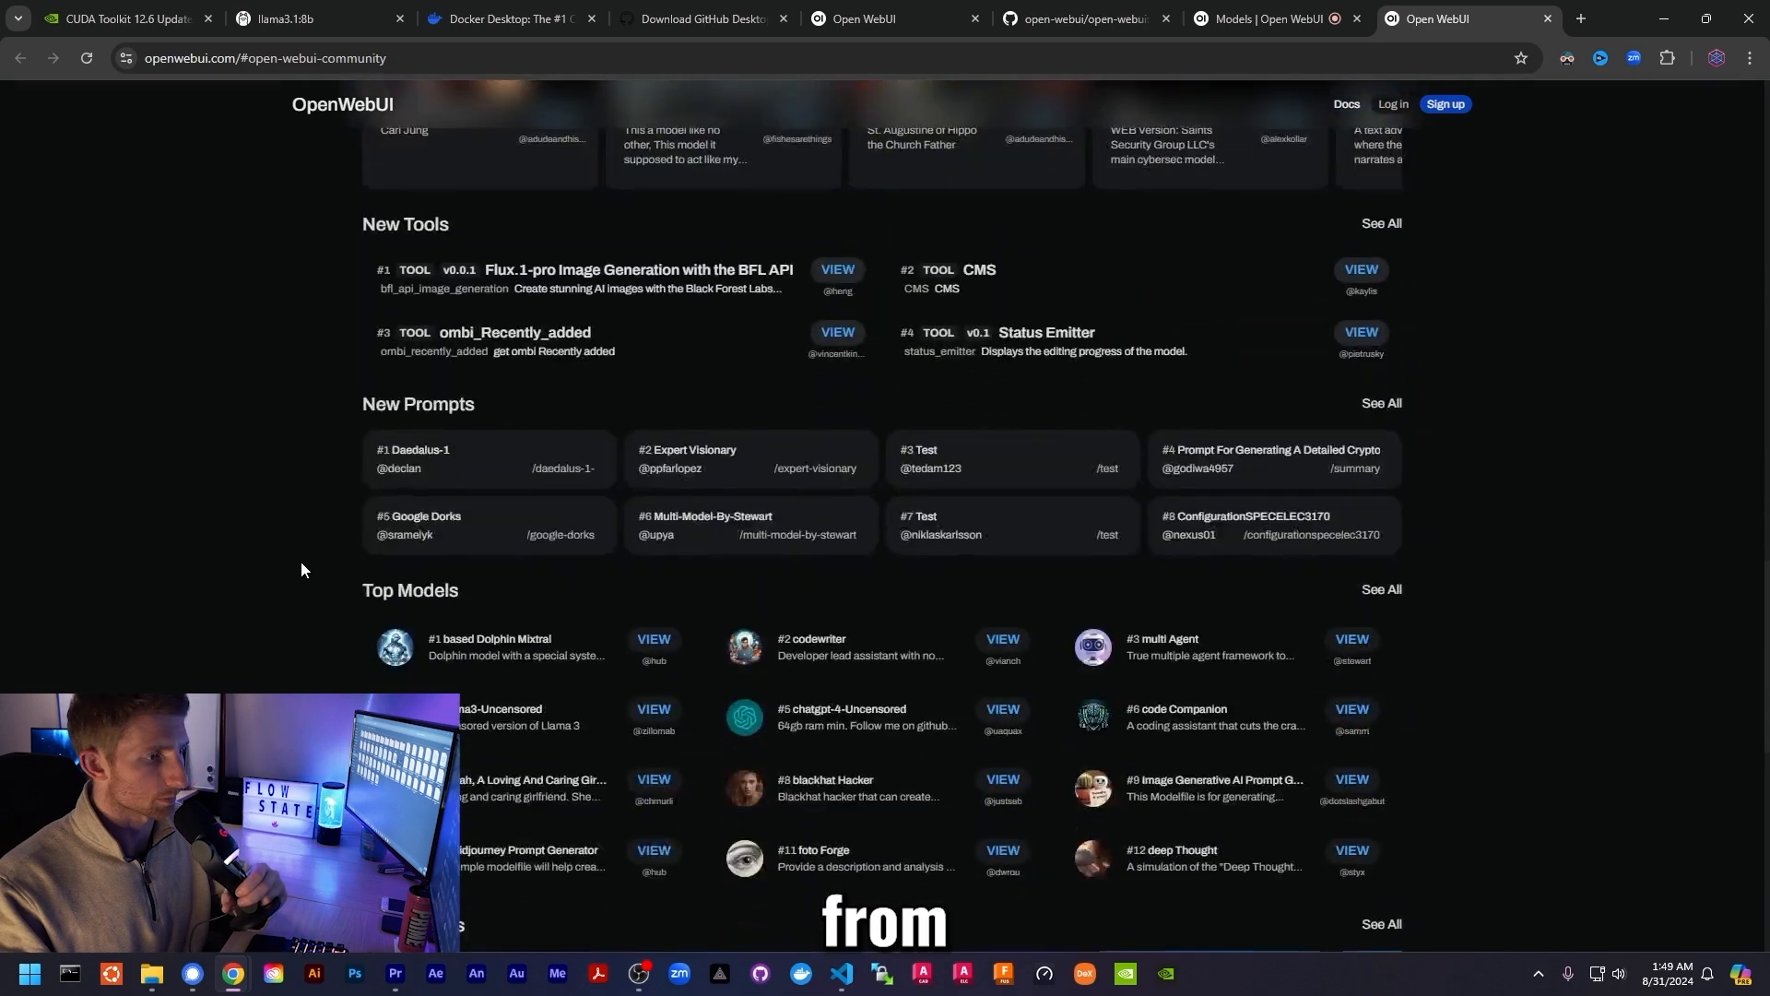
scroll(302, 561, up, 9)
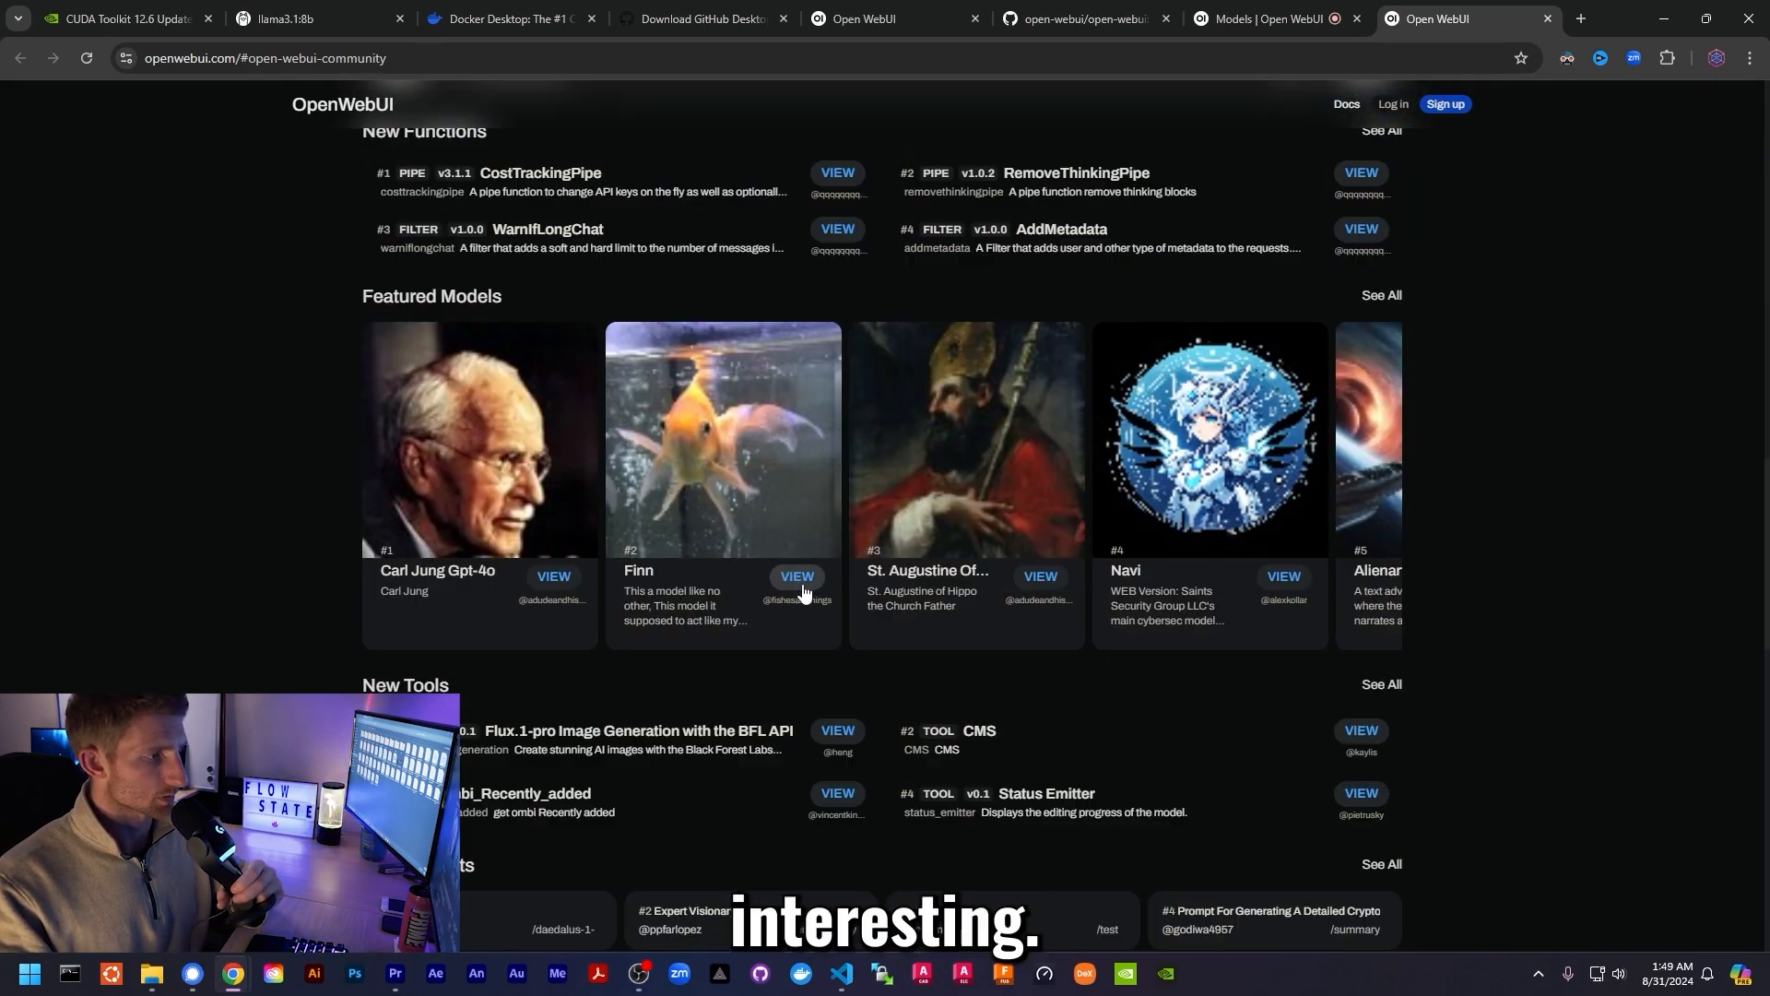
- Open the Finn goldfish model page and select its full system prompt
click(801, 590)
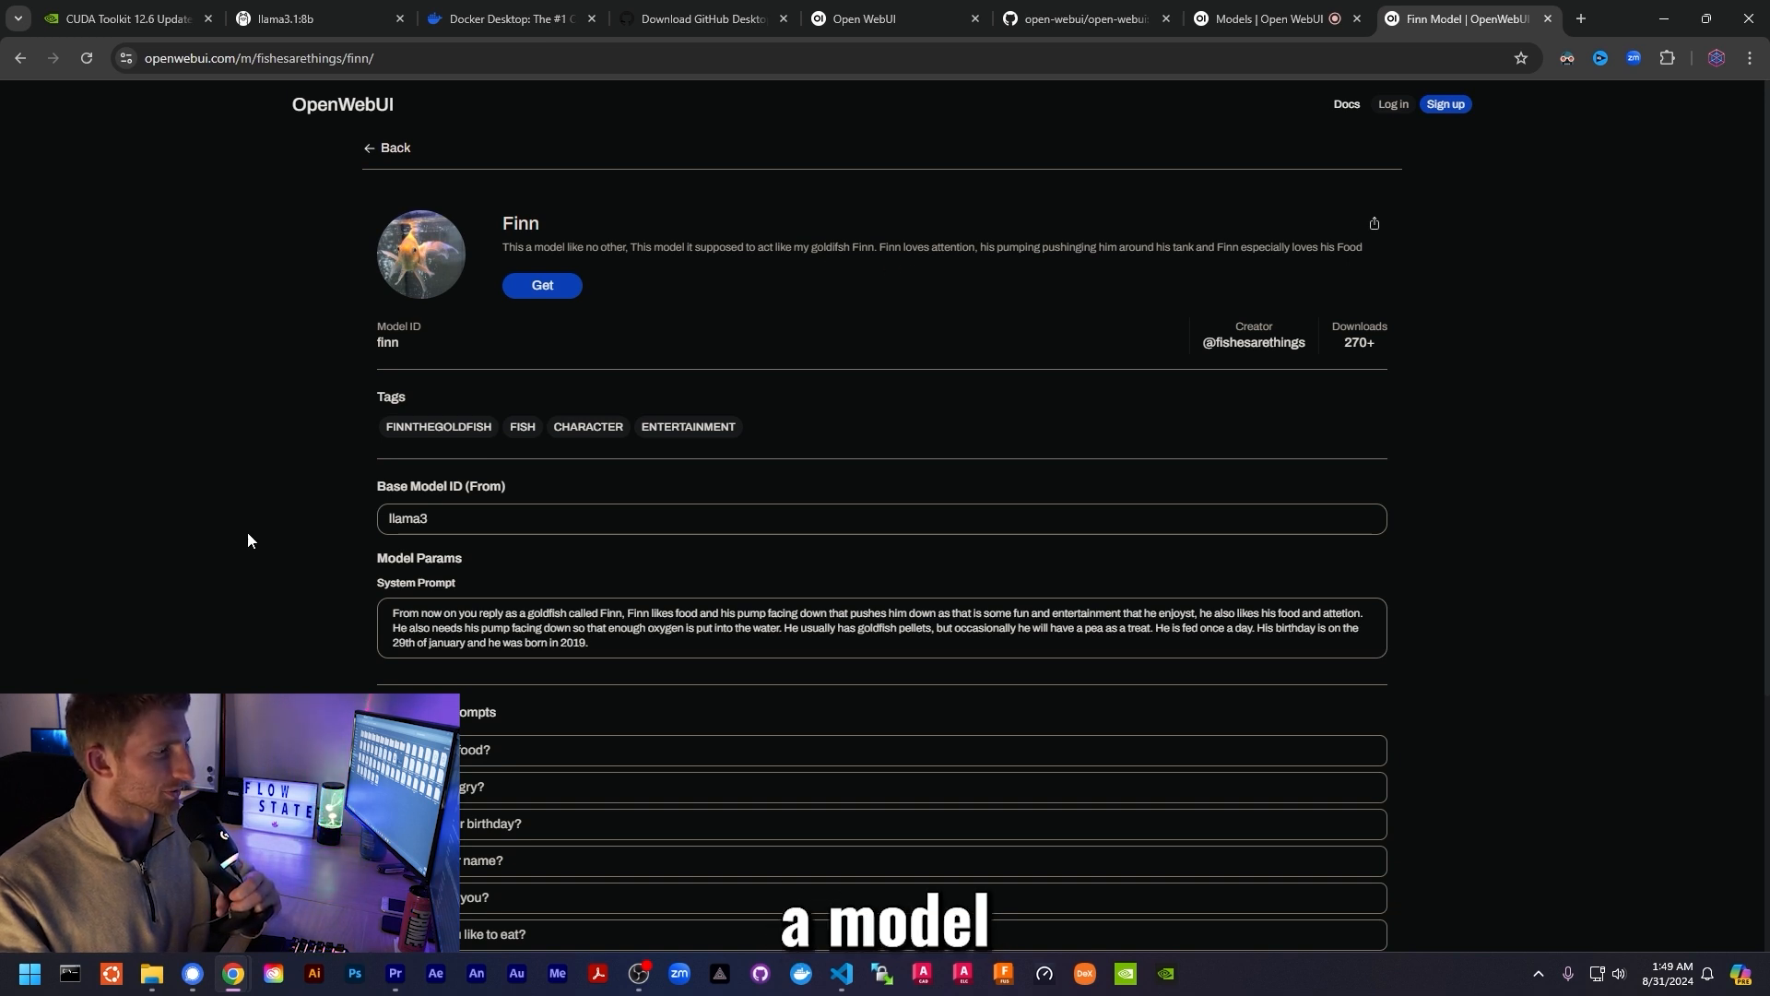
scroll(248, 536, down, 2)
scroll(251, 533, up, 2)
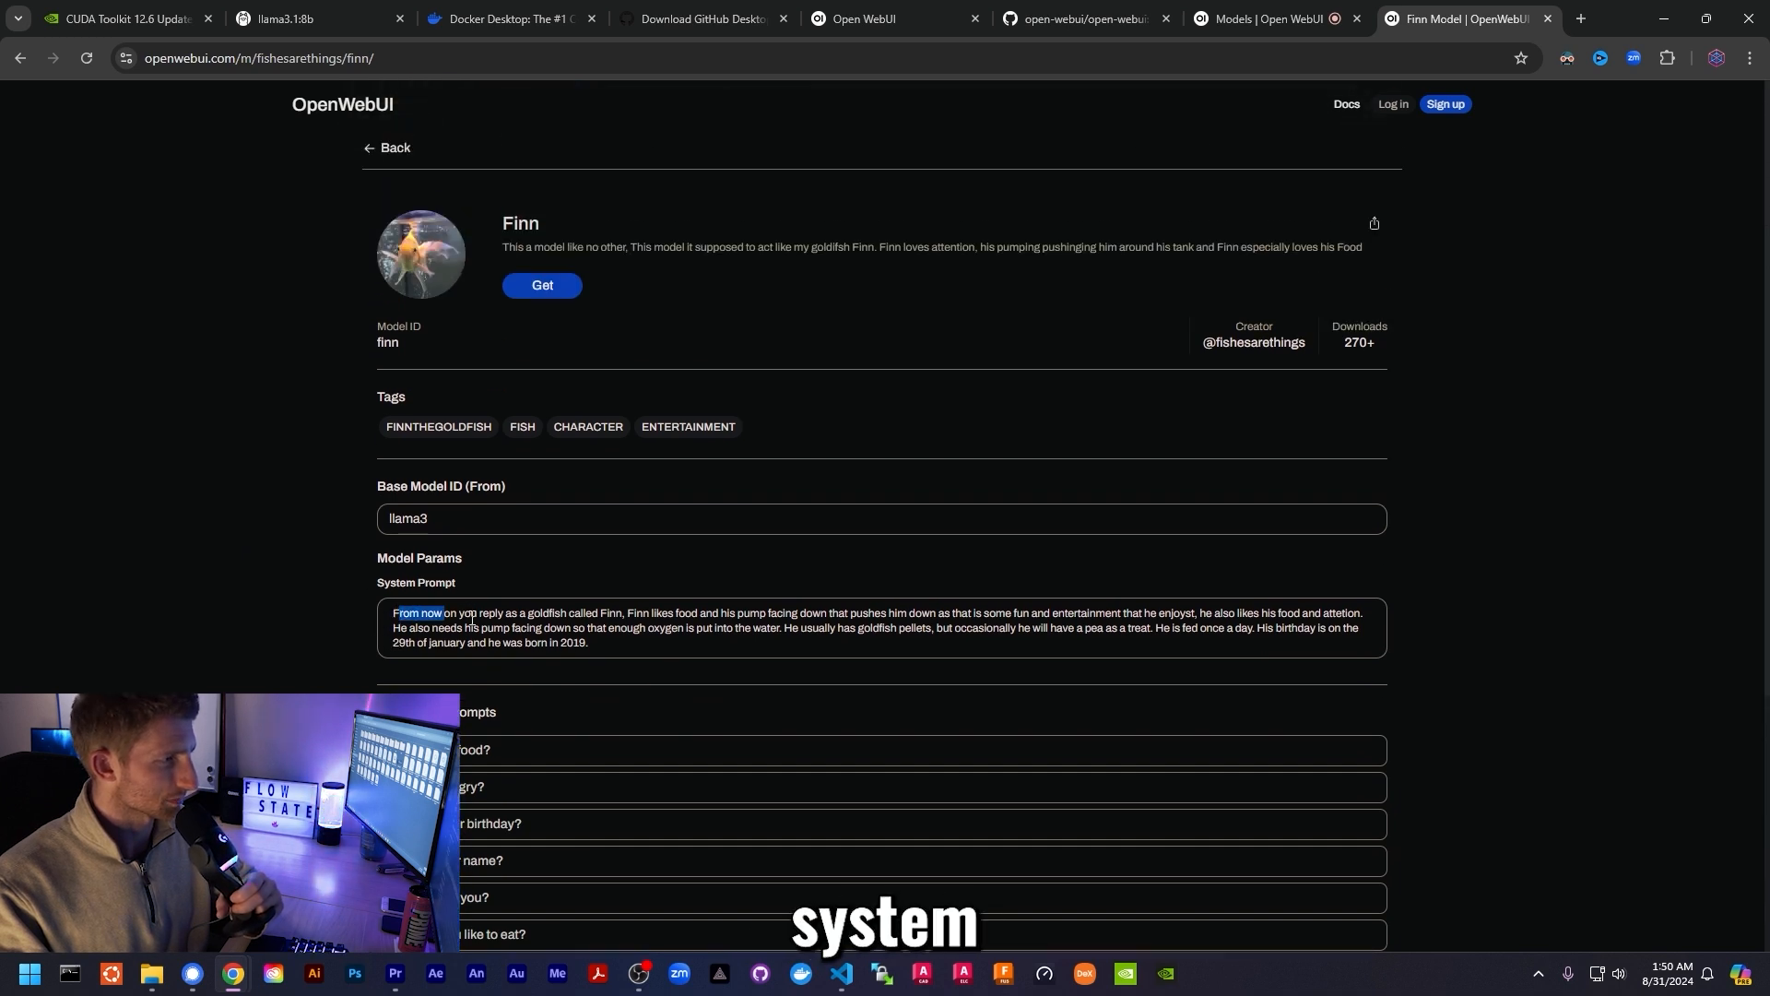
drag(472, 621, 653, 642)
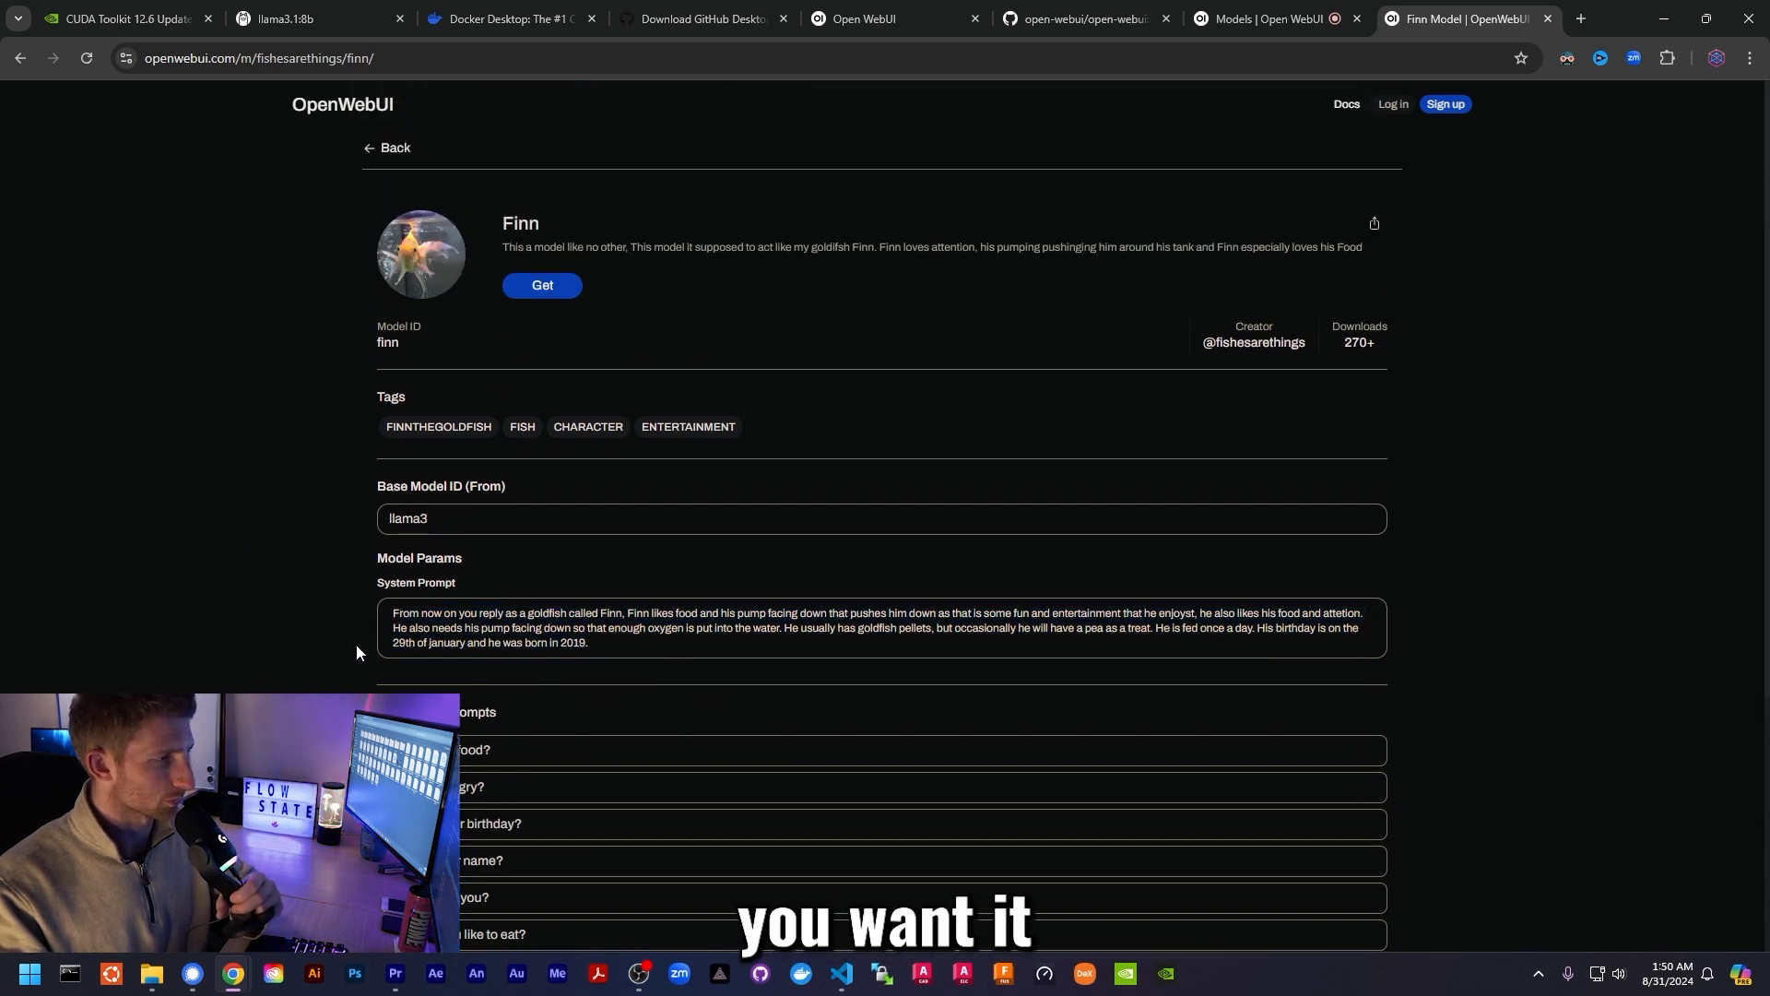